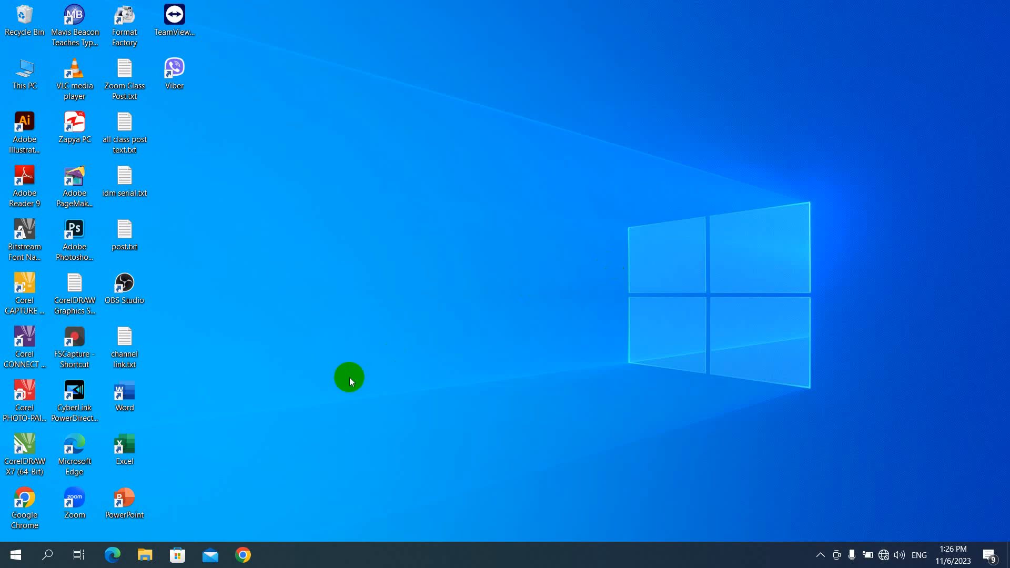
Open the recent workbook "excel link to word.xlsx" in Excel and dismiss the Office update notice.
double_click(128, 451)
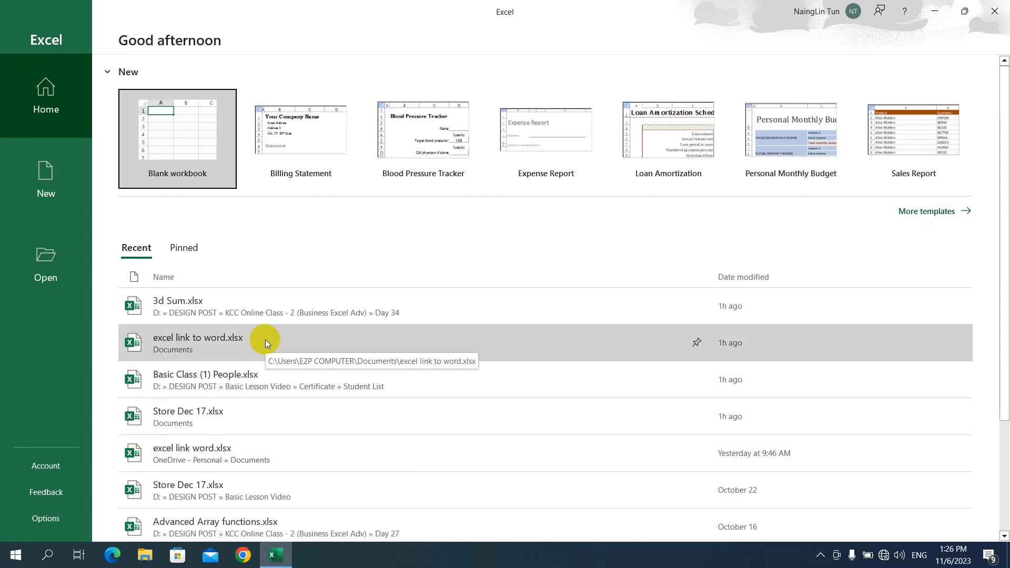
click(265, 340)
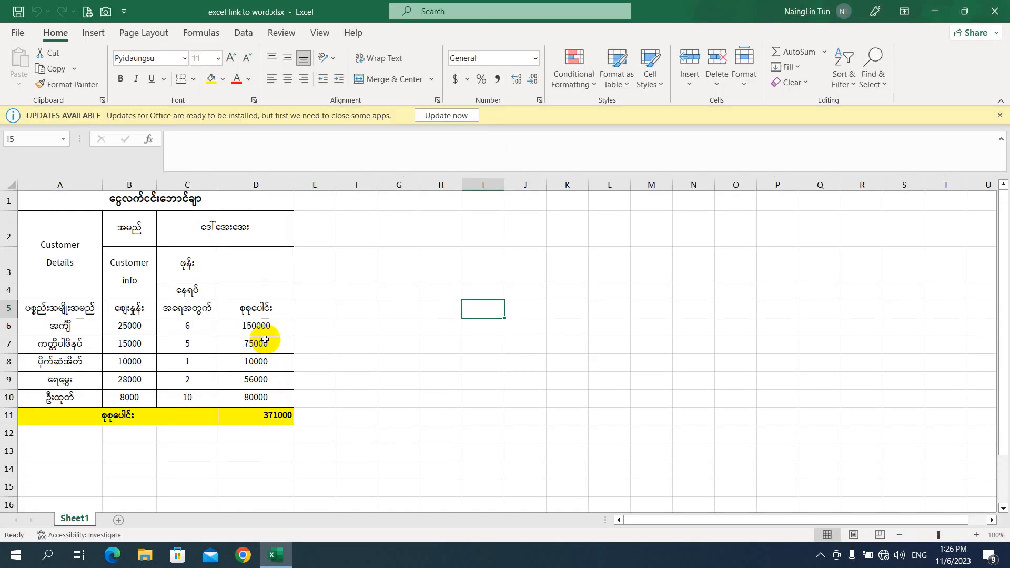
click(354, 277)
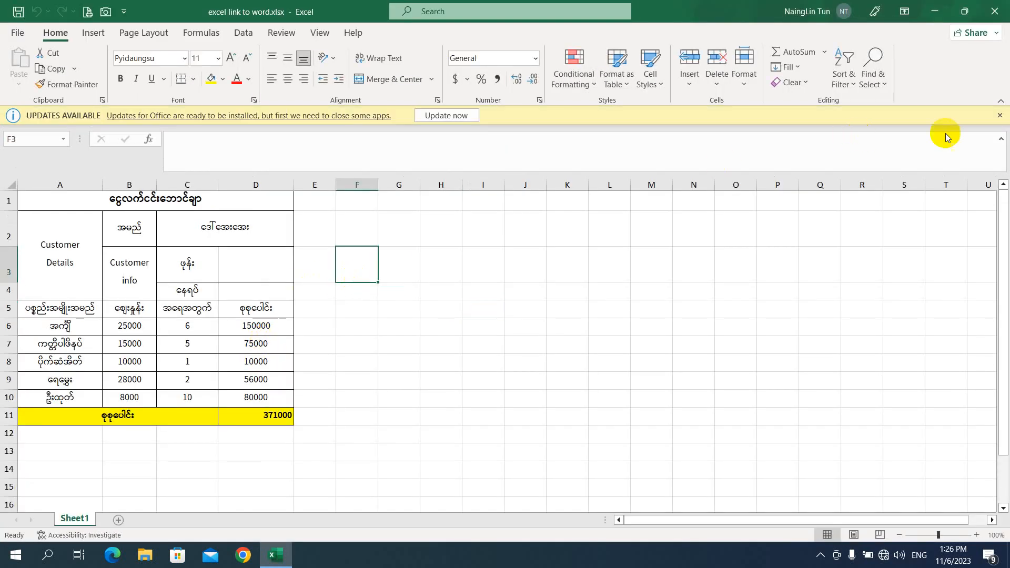
click(1000, 116)
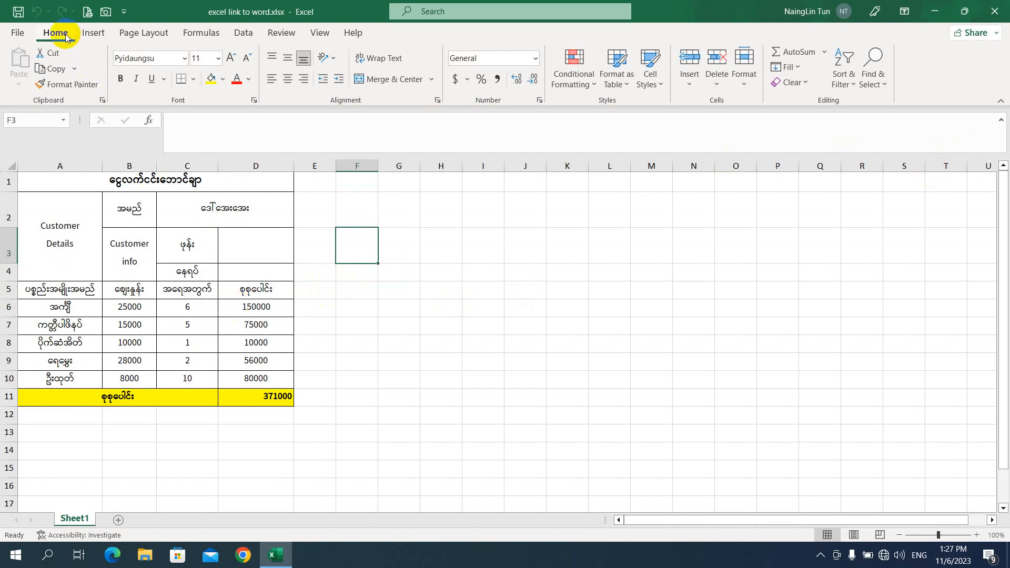
Try to select all cells containing comments on the sheet using Go To Special.
click(872, 90)
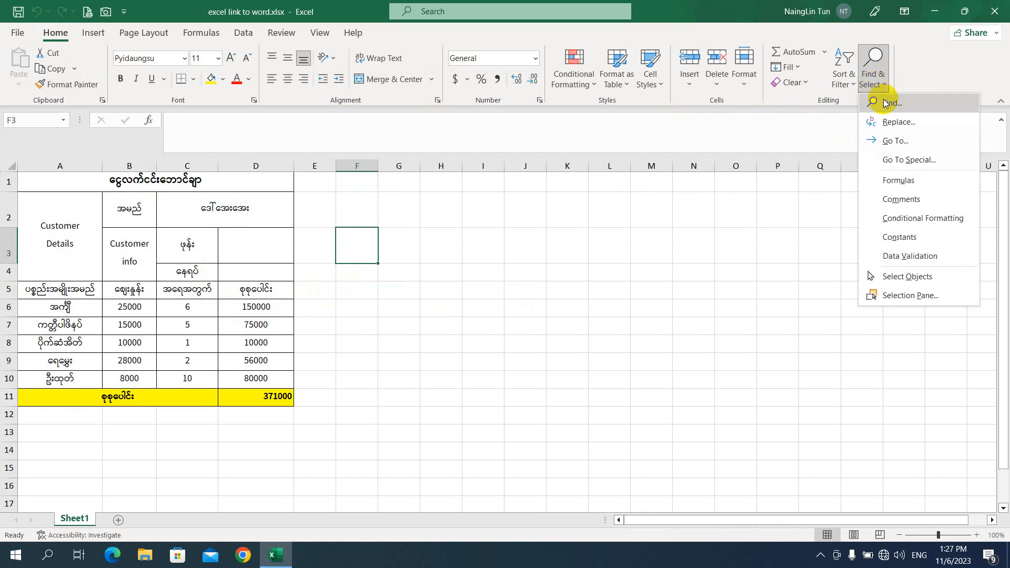
click(909, 163)
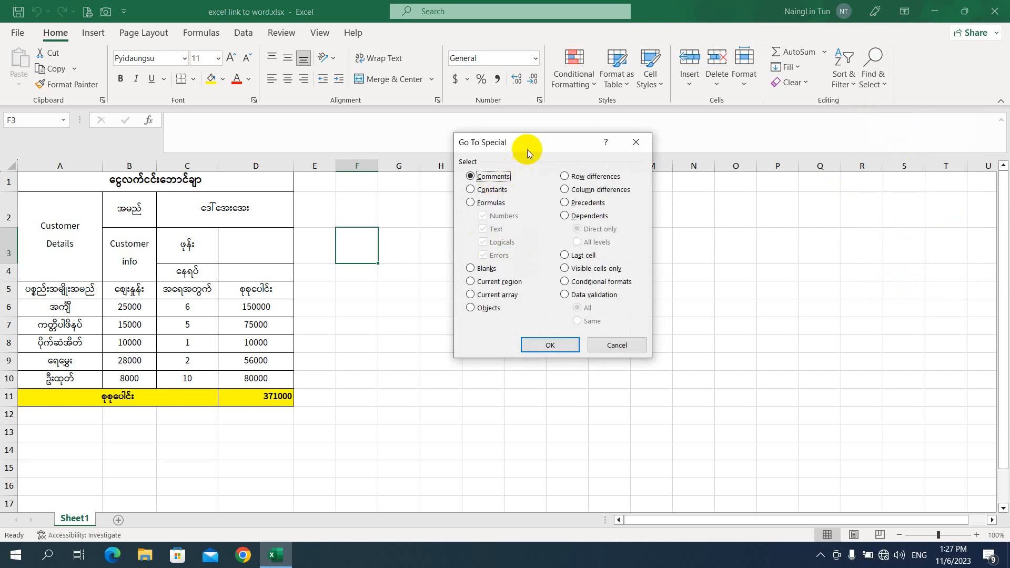
drag(530, 146, 463, 190)
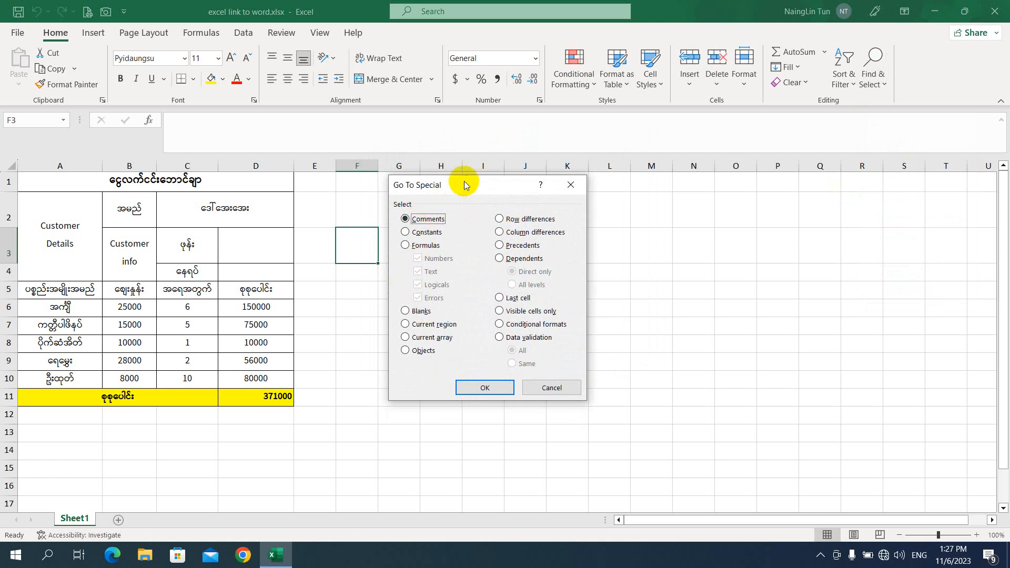
drag(464, 182, 495, 186)
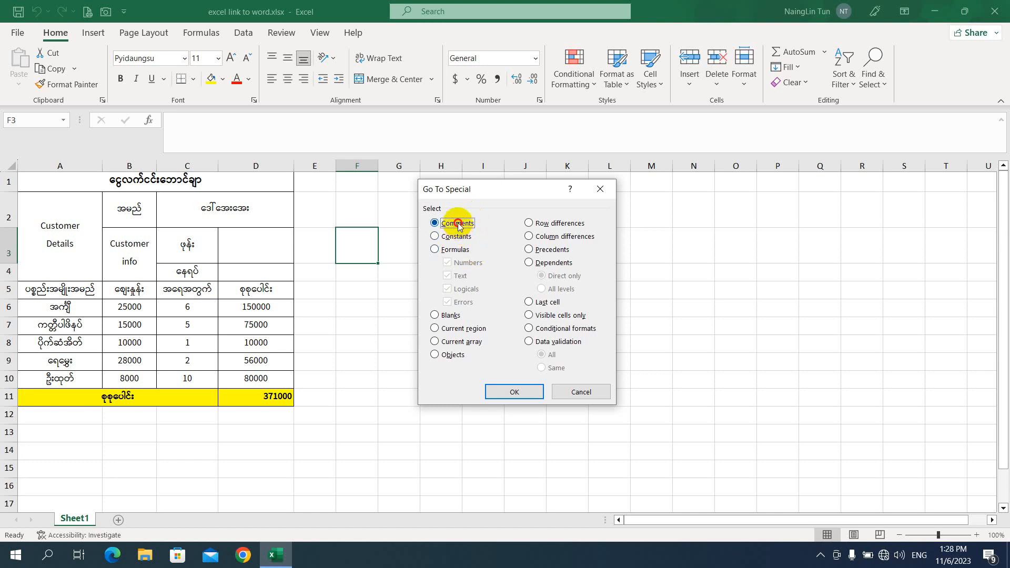
click(516, 390)
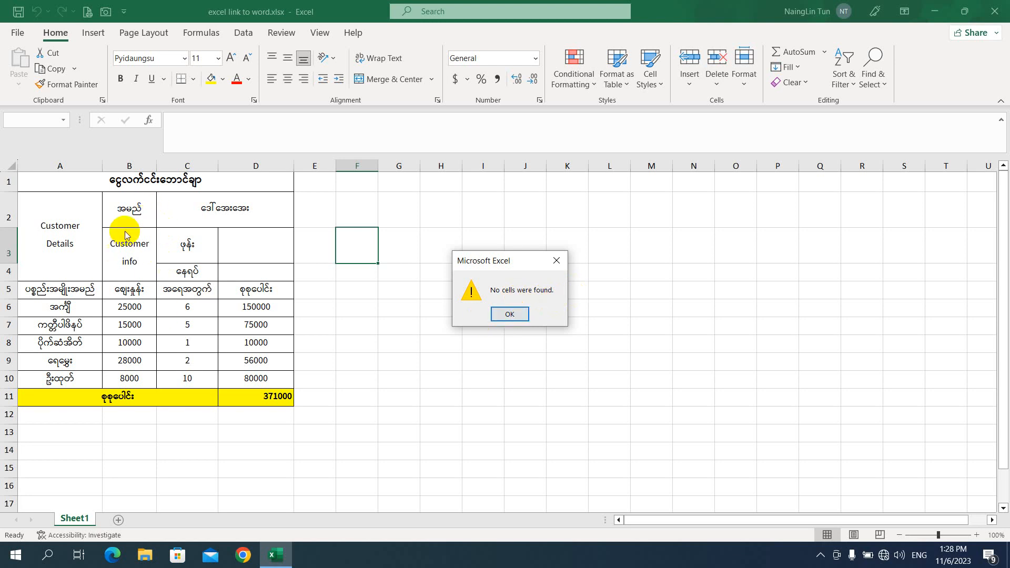
click(520, 314)
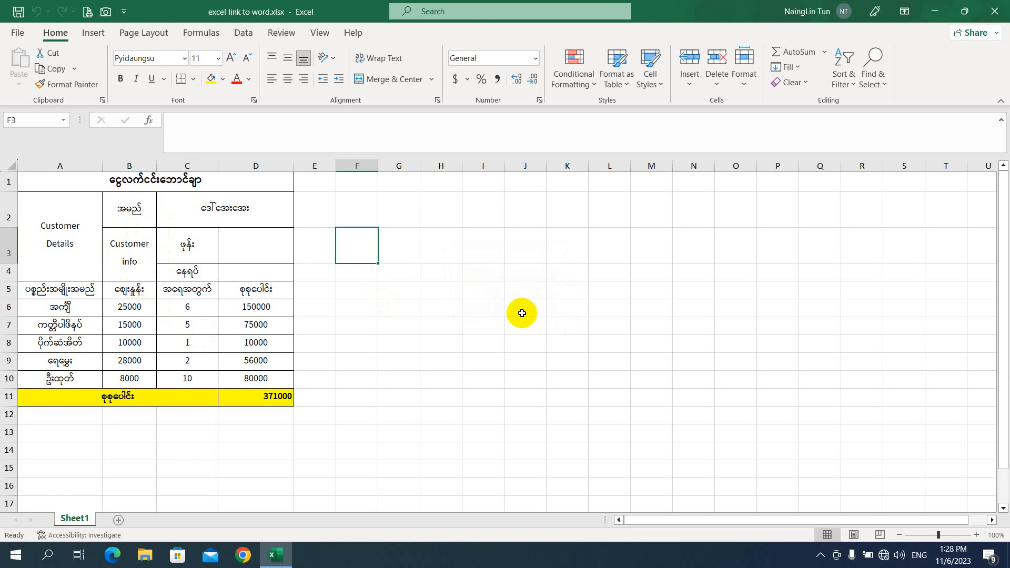
Add the comment "123" to the Customer Details cell A2.
click(82, 229)
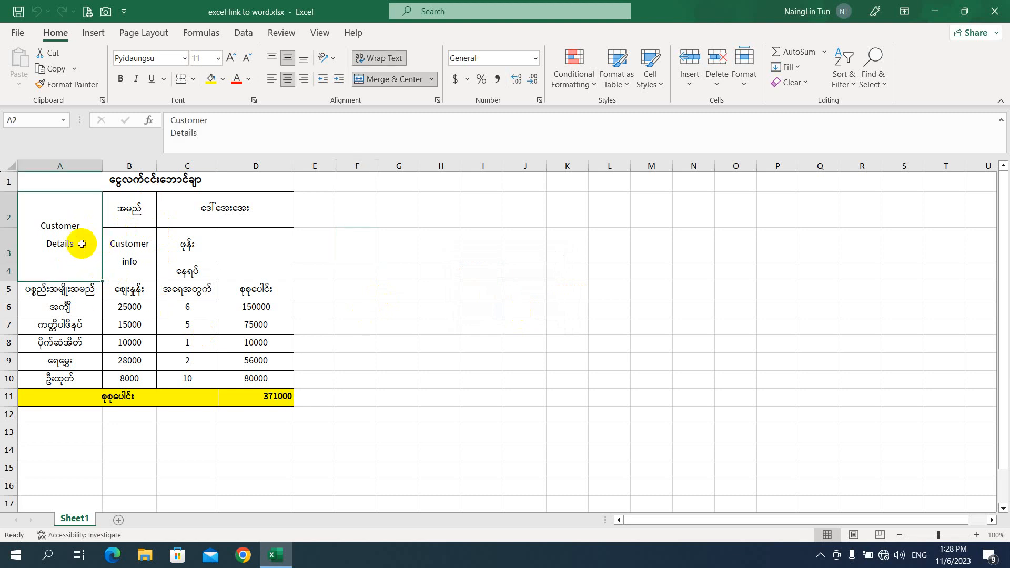
right_click(71, 232)
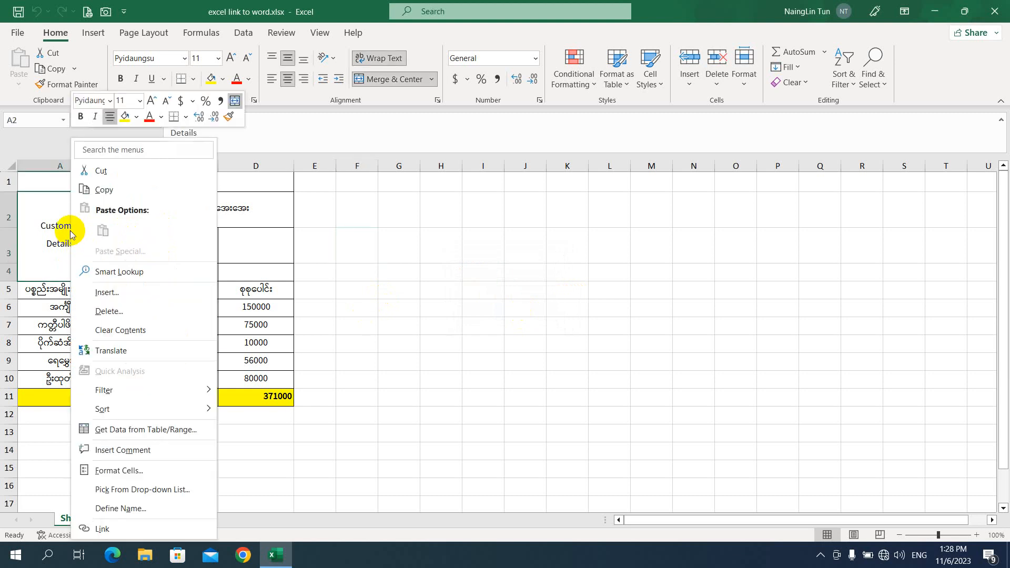
click(139, 450)
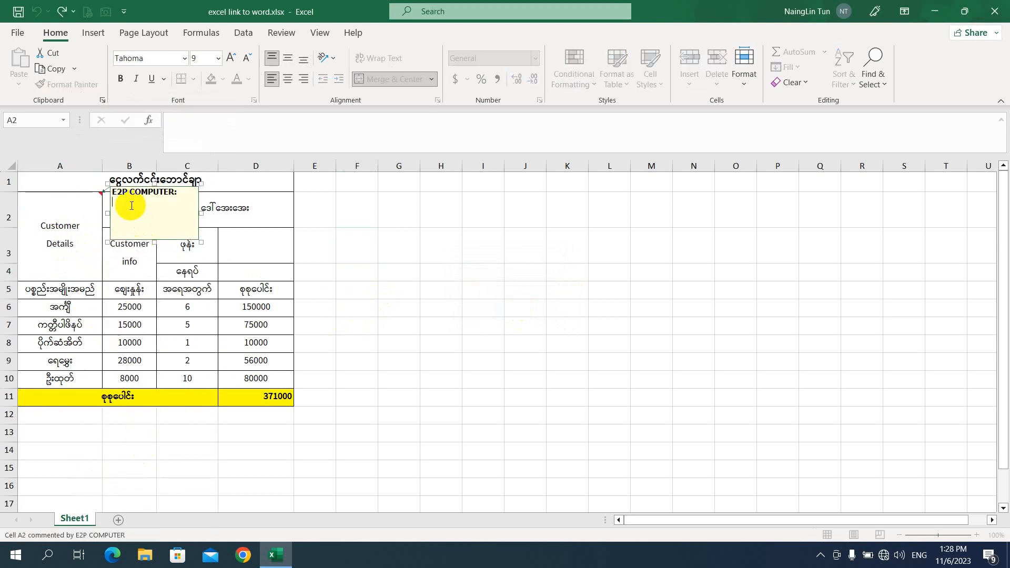
text(123)
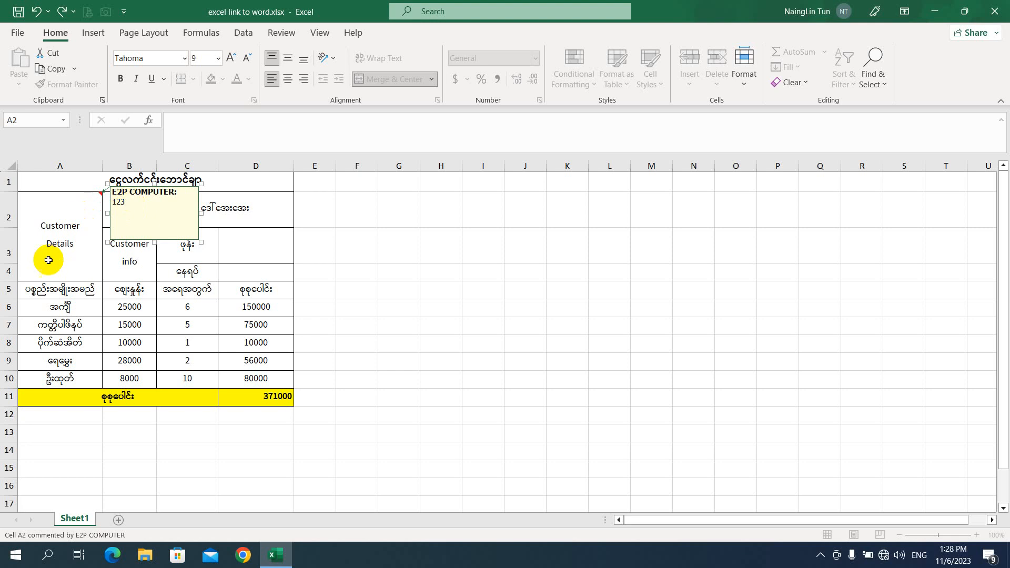
click(73, 291)
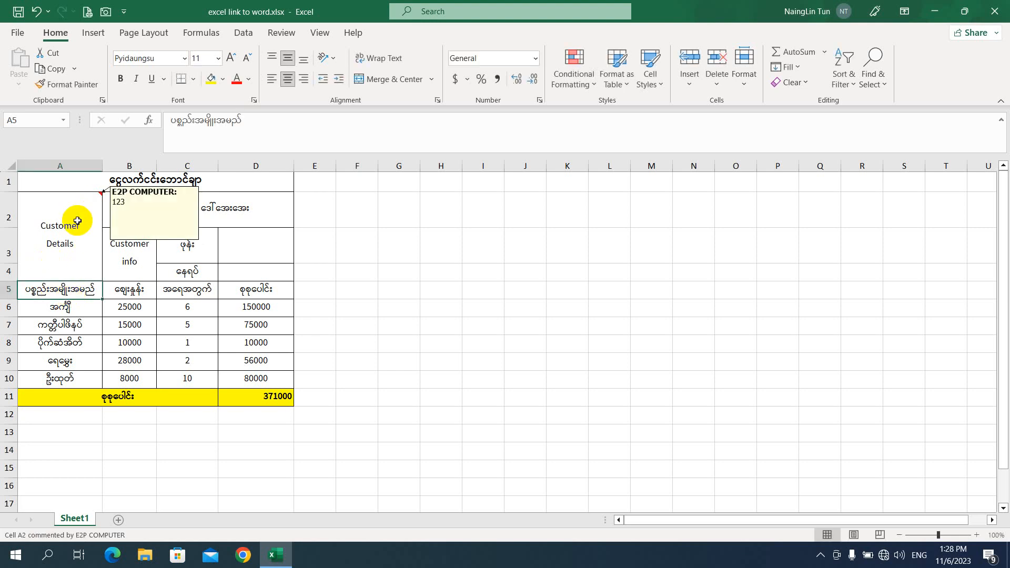
mouse_move(85, 215)
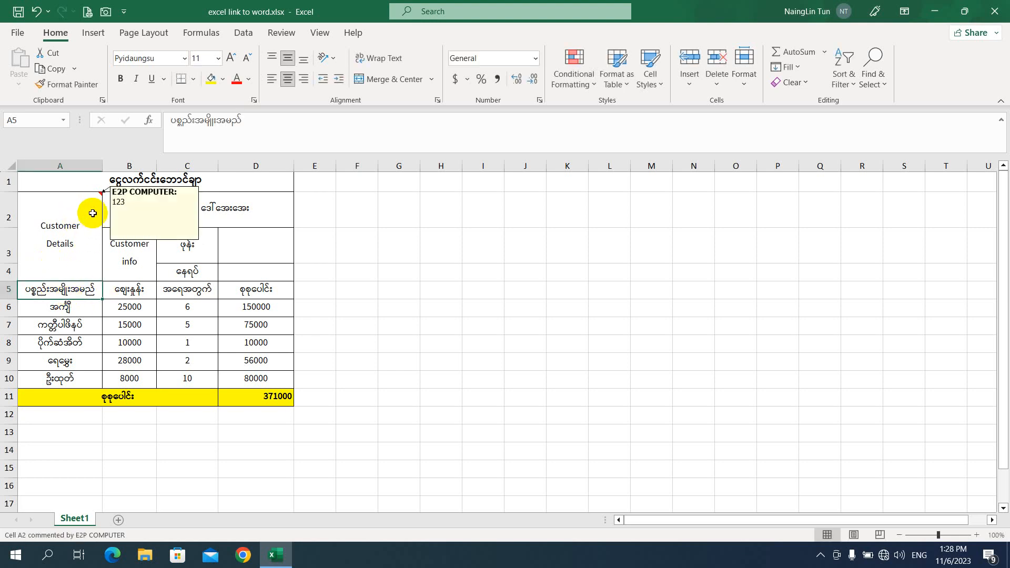
Add the comment "phone no" to cell C3.
click(208, 249)
right_click(208, 248)
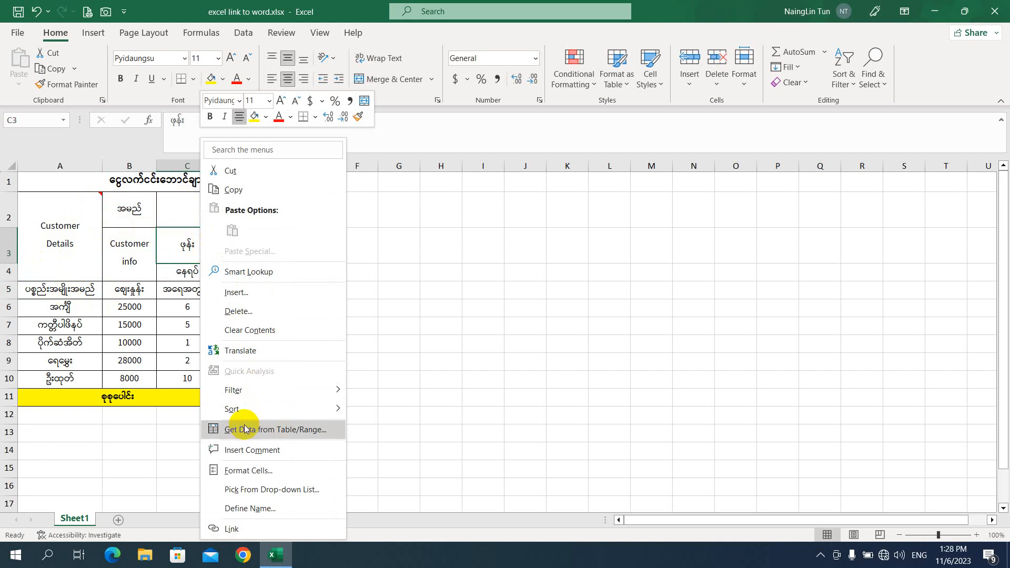
click(256, 450)
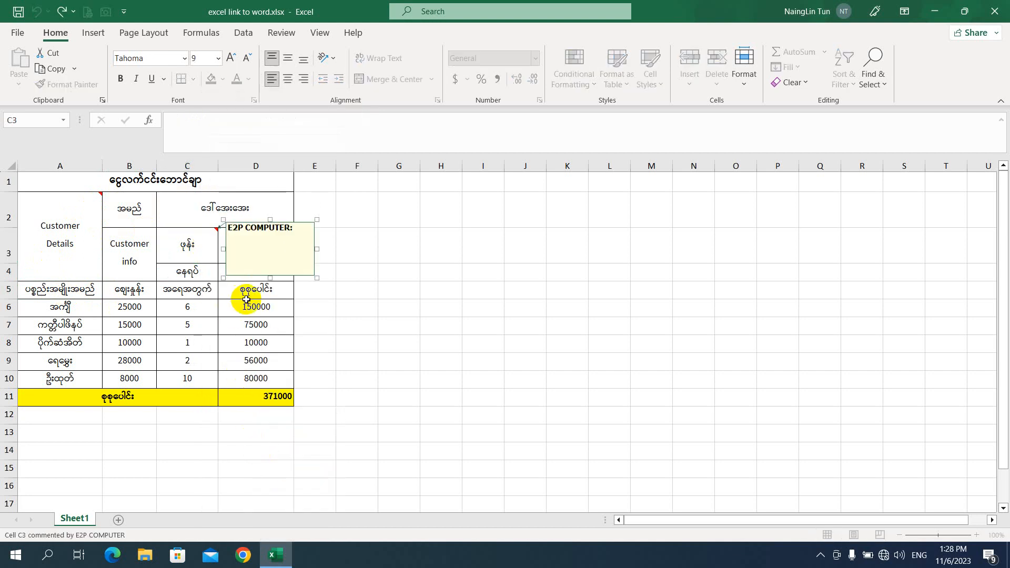
text(phone)
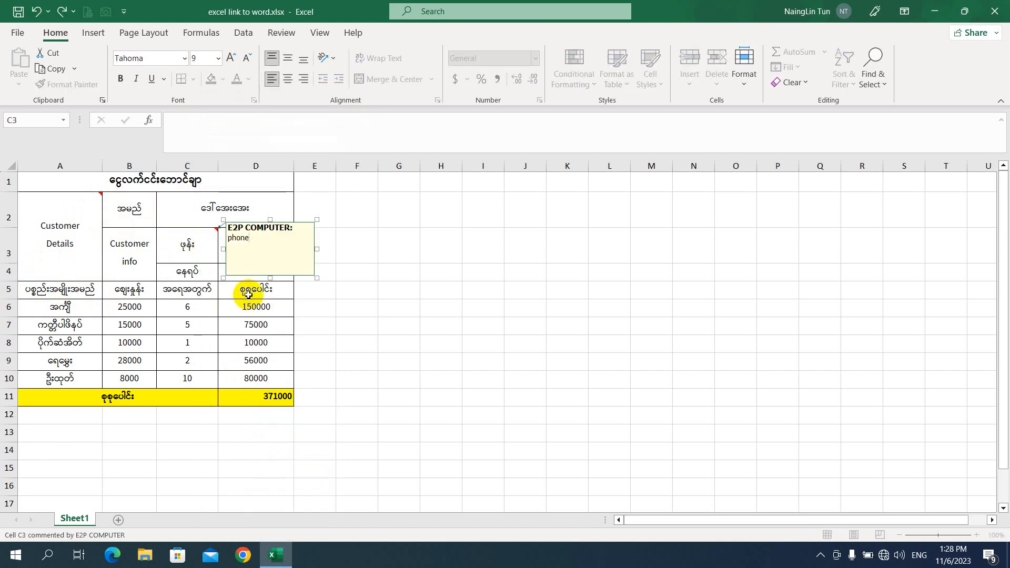
text( no)
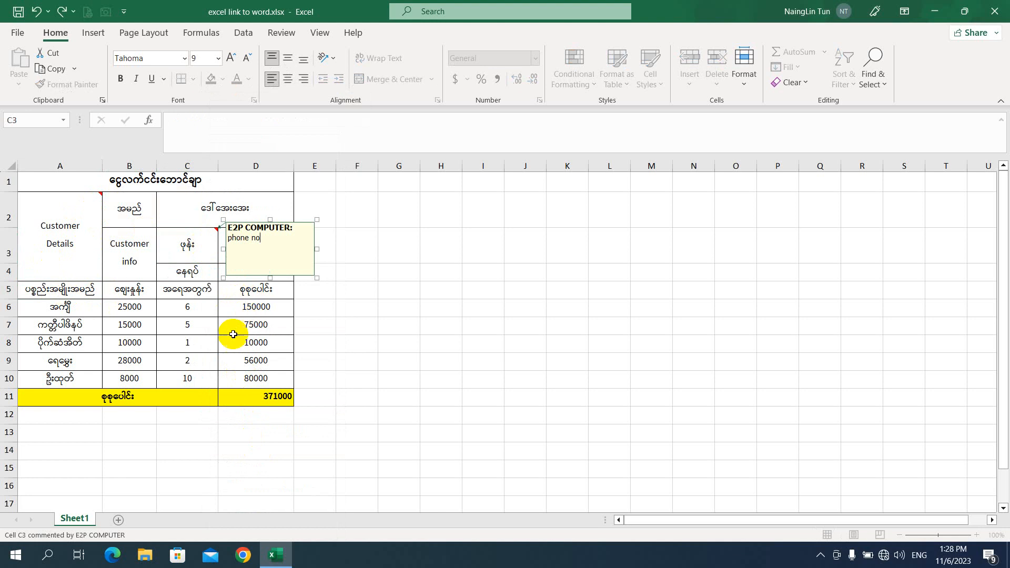
Add the comment "qty" to the column header in cell C5.
click(192, 289)
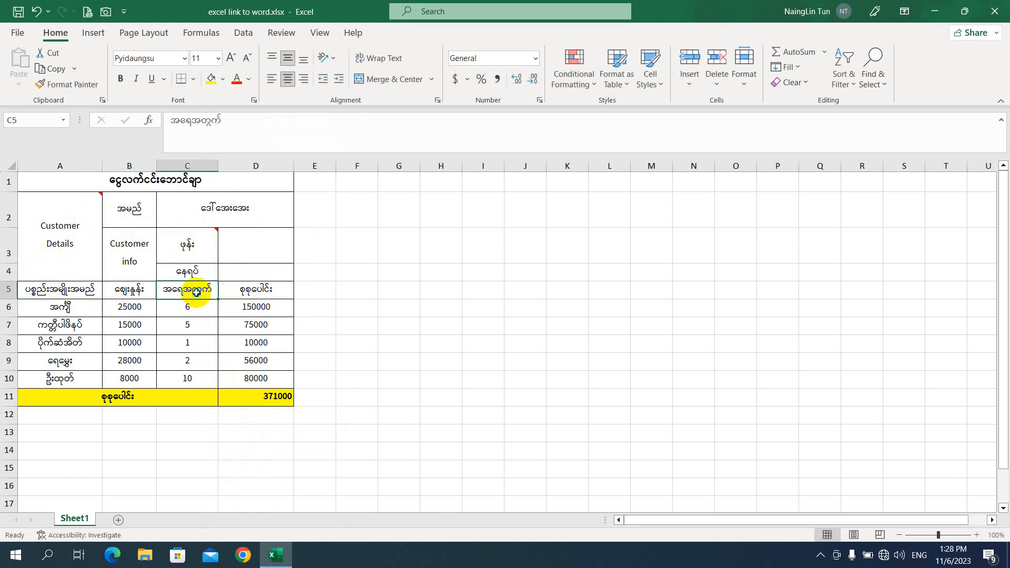
right_click(196, 292)
click(247, 449)
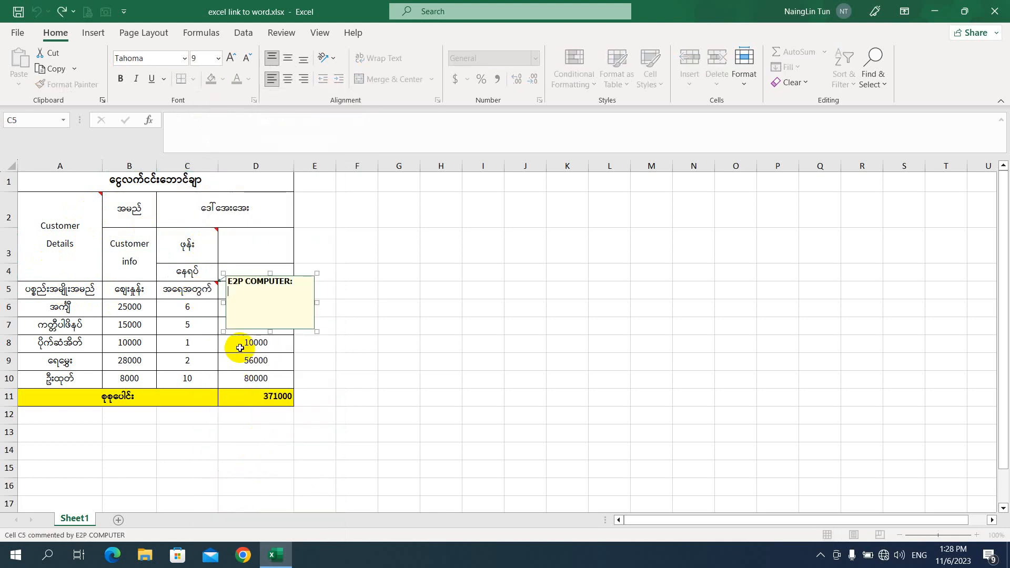
text(qty)
click(191, 330)
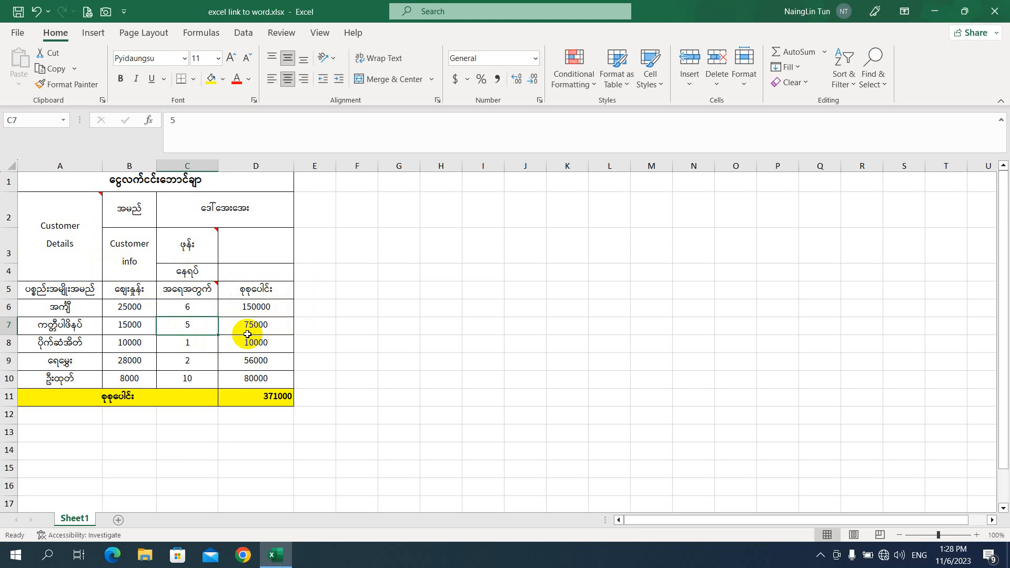
Select all cells that contain comments using the Comments option of Go To Special.
click(872, 71)
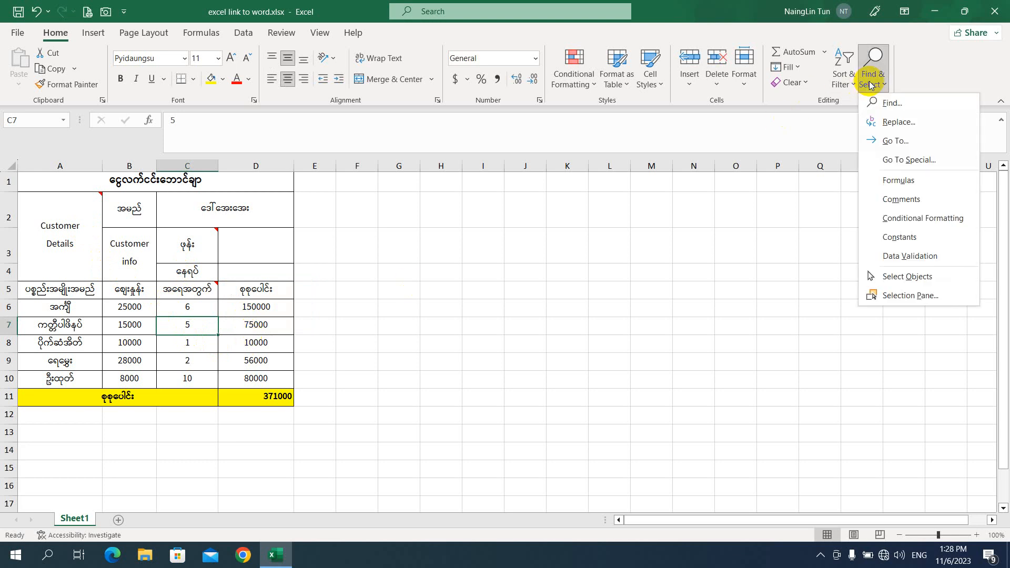
click(903, 161)
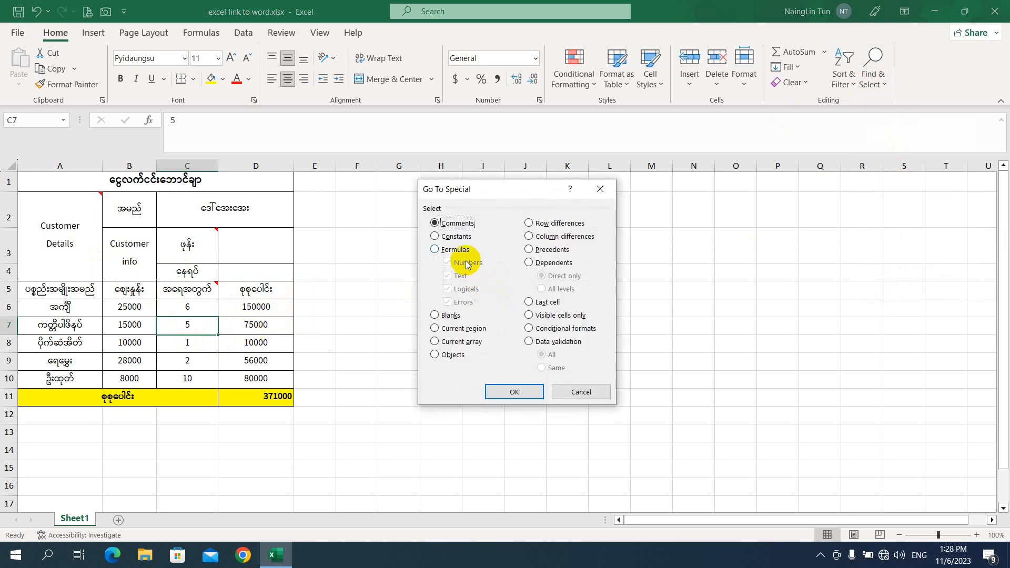
drag(500, 194, 469, 208)
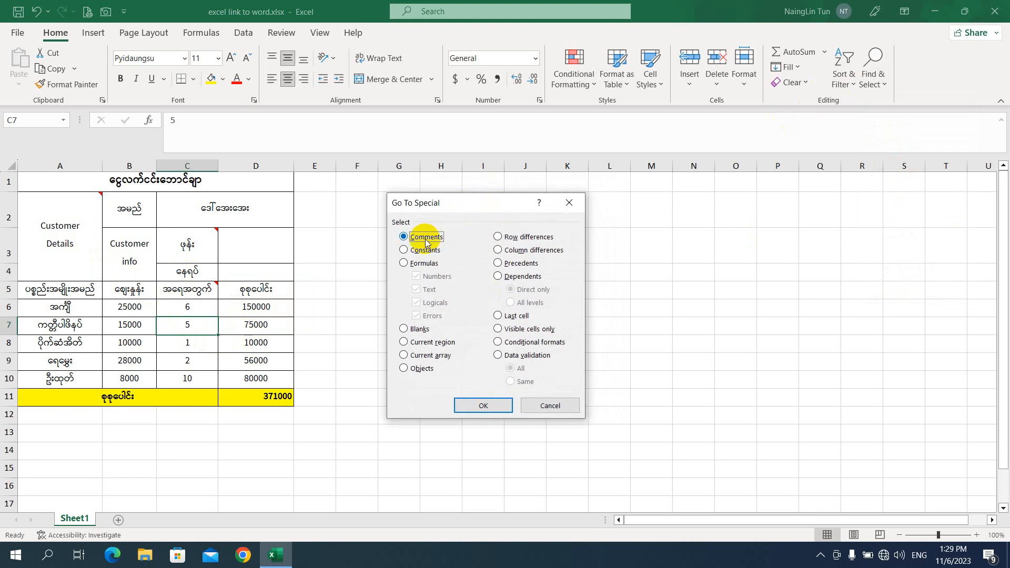
click(491, 400)
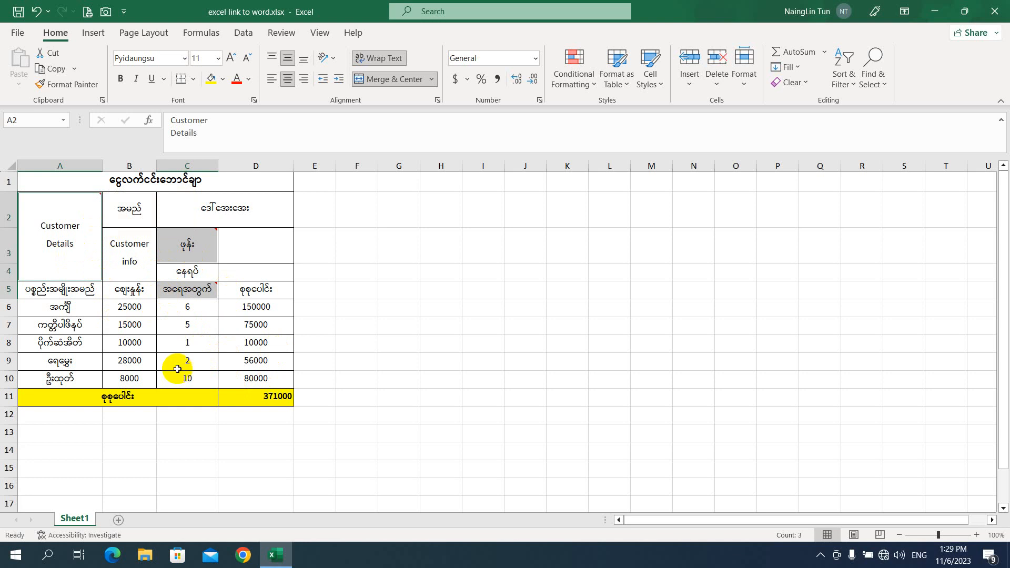
Clear the selection and select the commented cells A2, C3 and C5 together individually.
click(99, 322)
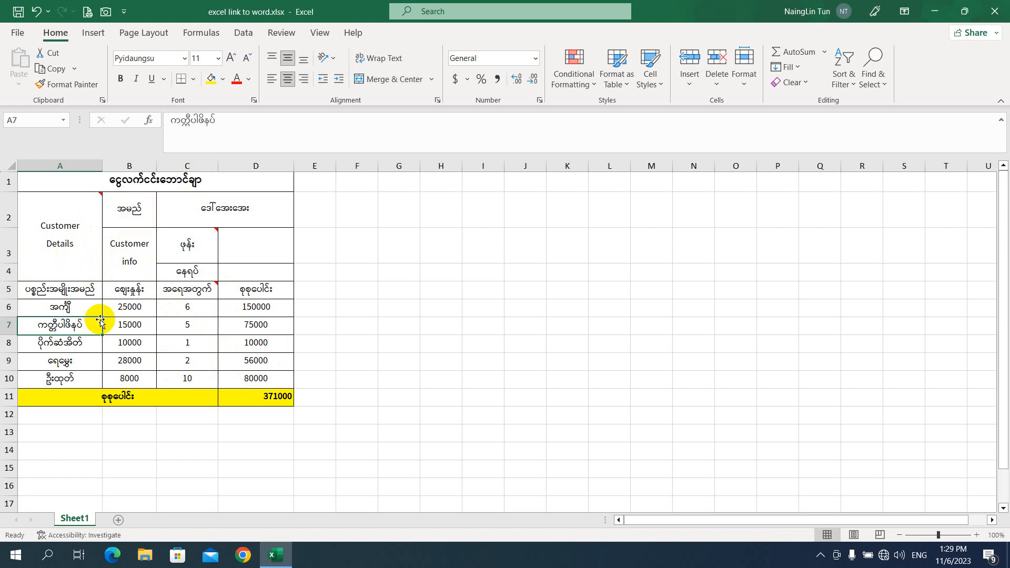
click(79, 248)
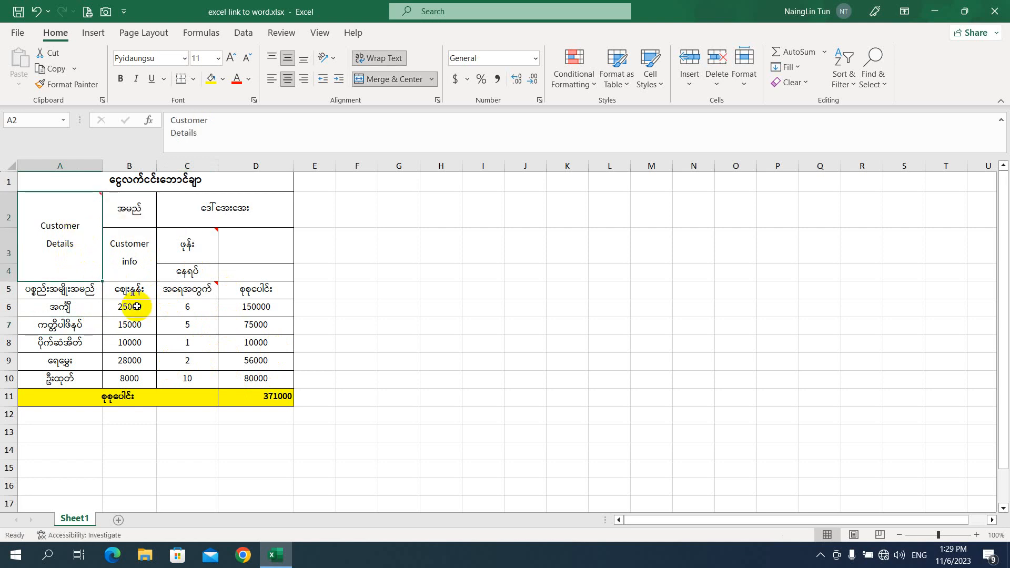
ctrl+click(203, 247)
ctrl+click(204, 289)
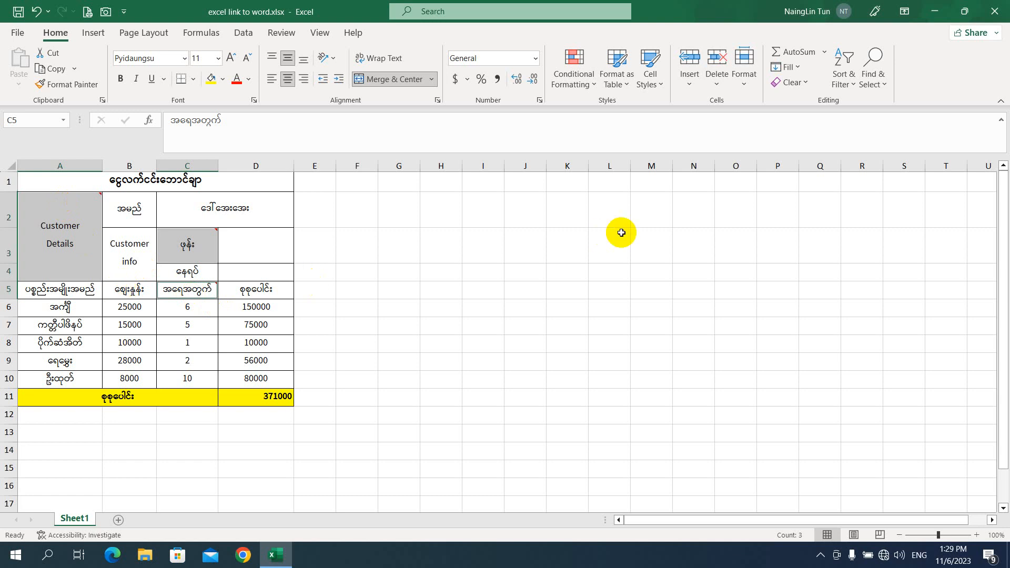
Select every commented cell at once with Go To Special and delete their comments.
click(387, 323)
click(874, 79)
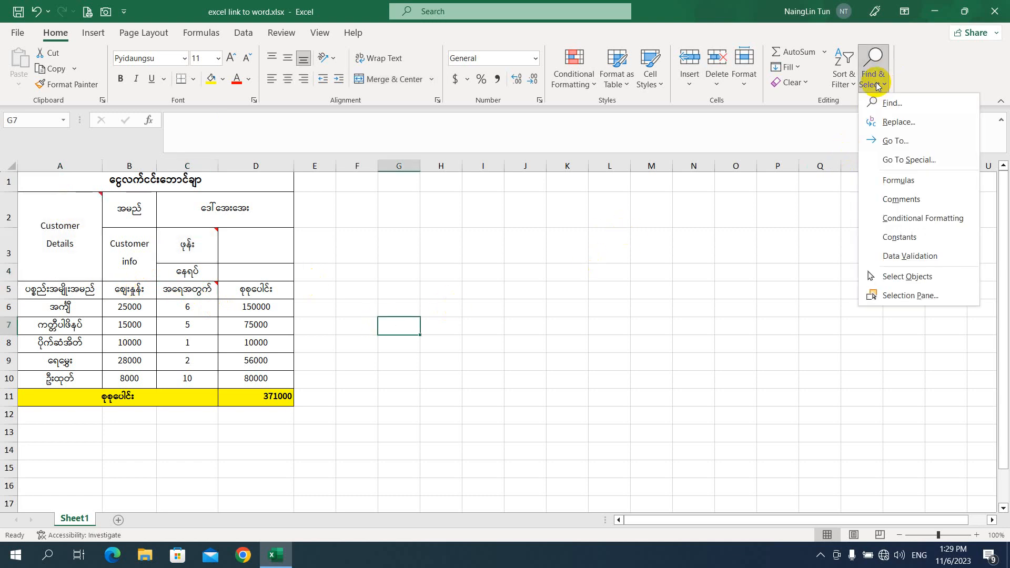
click(900, 160)
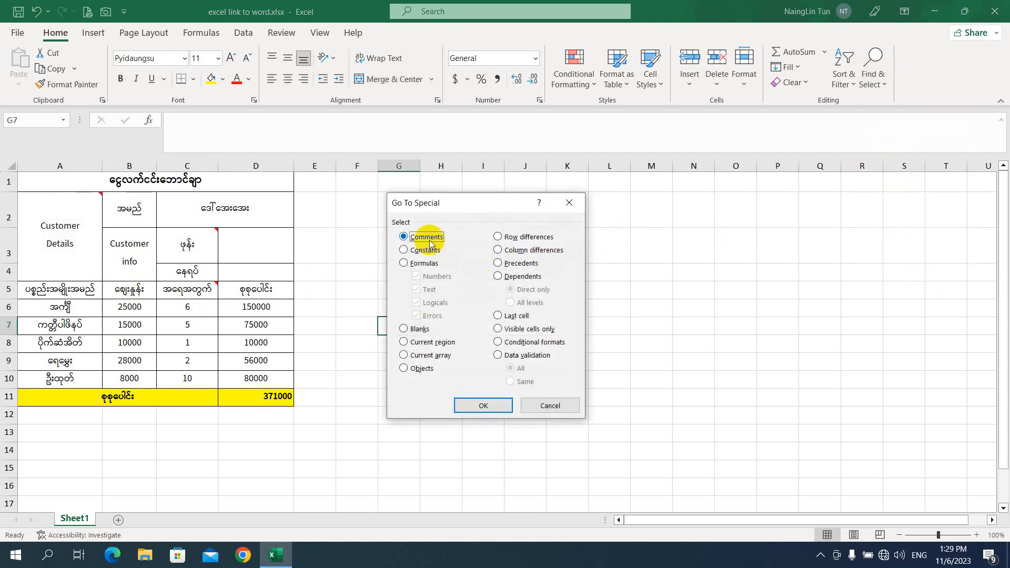
click(477, 406)
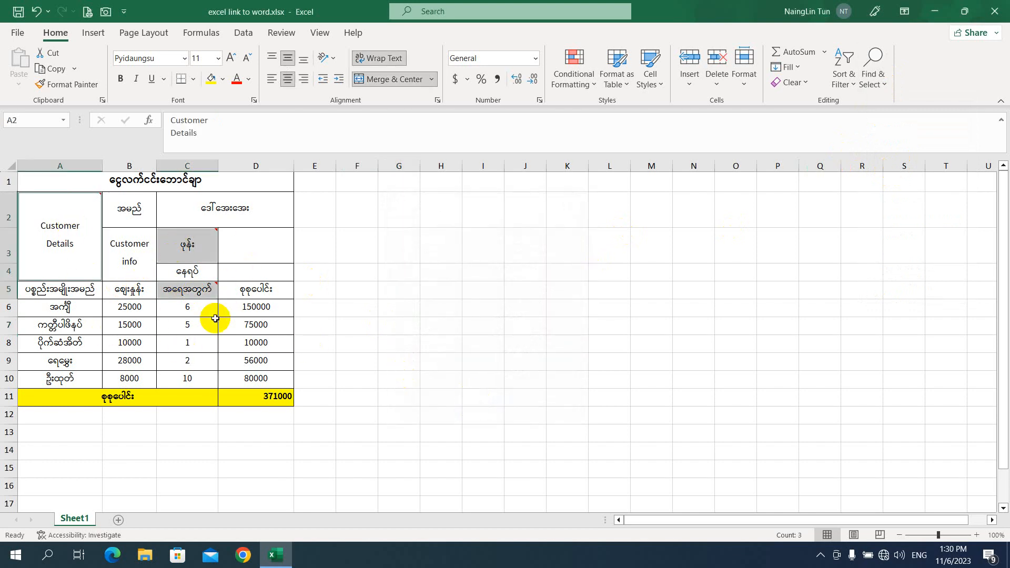
right_click(73, 232)
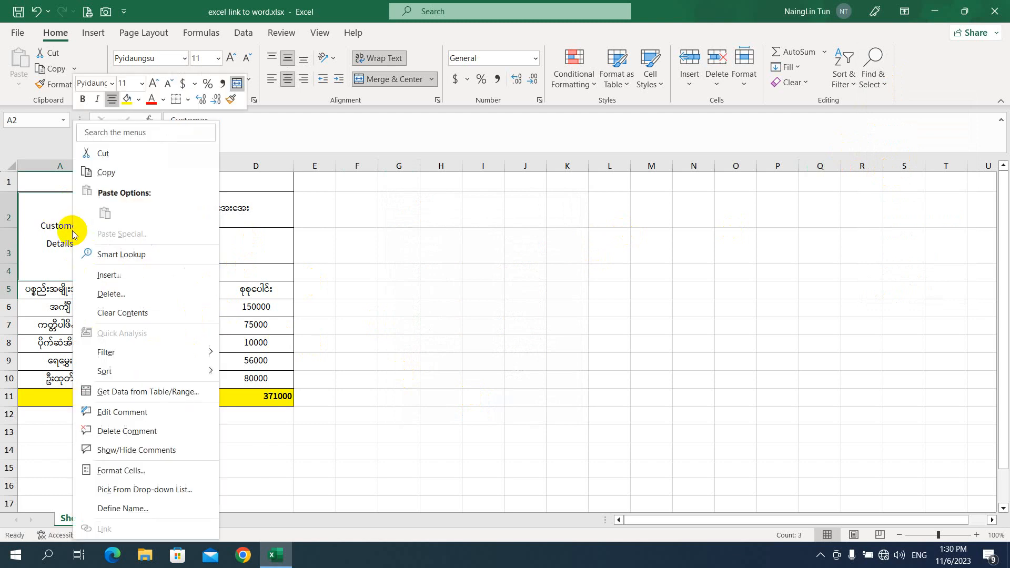
click(138, 432)
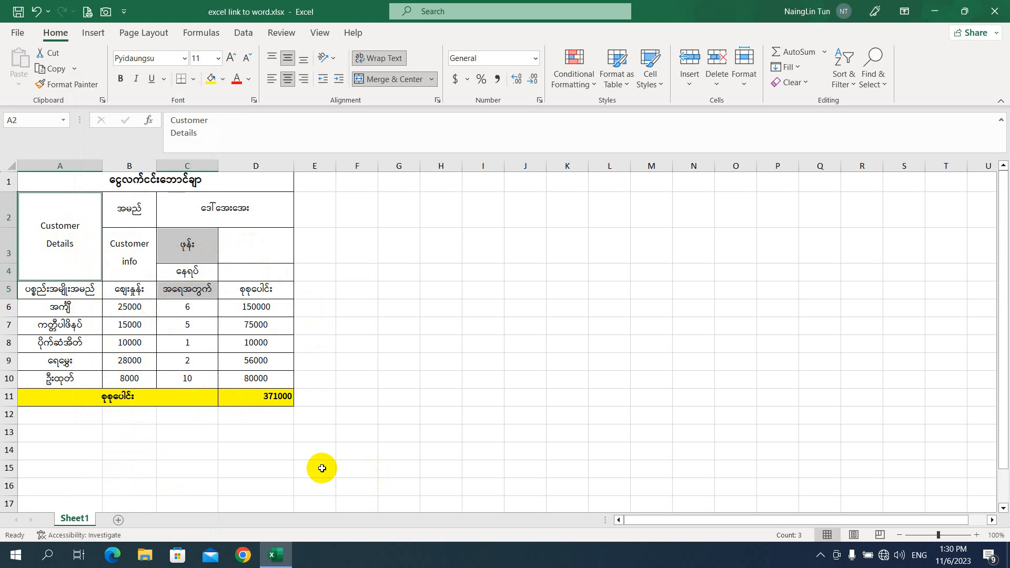
Clear the selection and select only the numeric constants on the sheet using Go To Special, with Text, Logicals and Errors excluded.
click(373, 312)
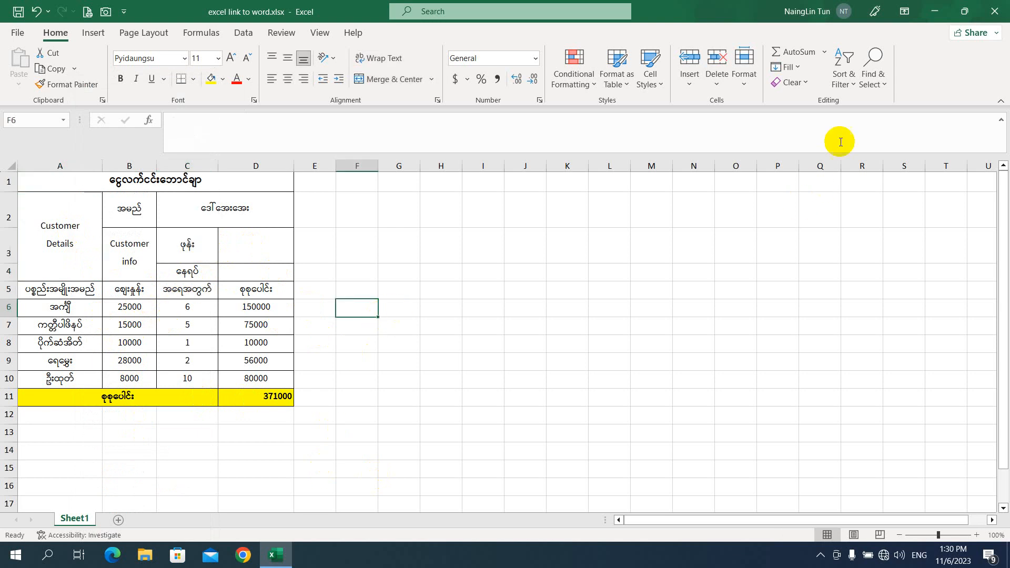
click(872, 86)
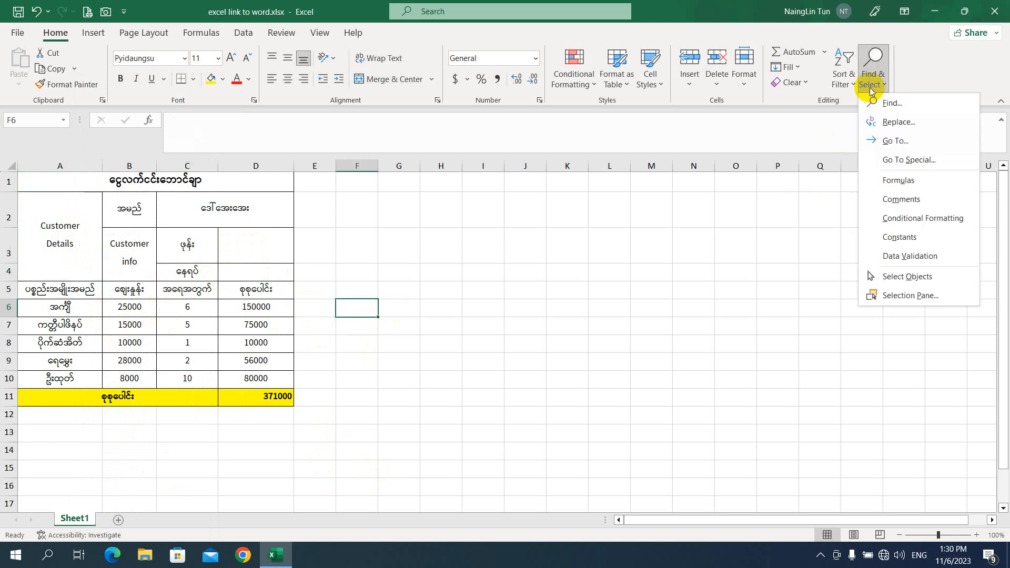
click(895, 160)
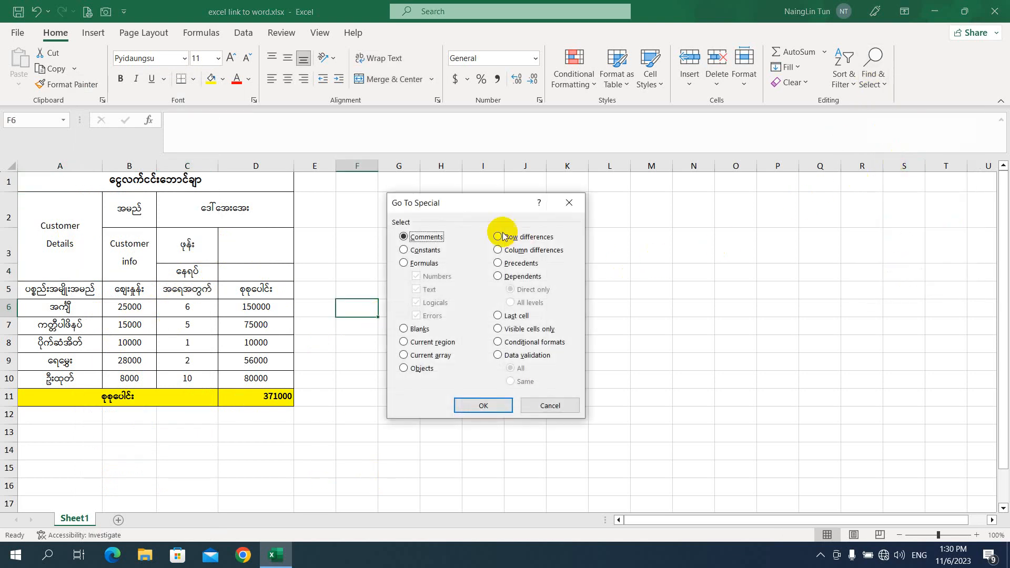
drag(503, 200, 486, 204)
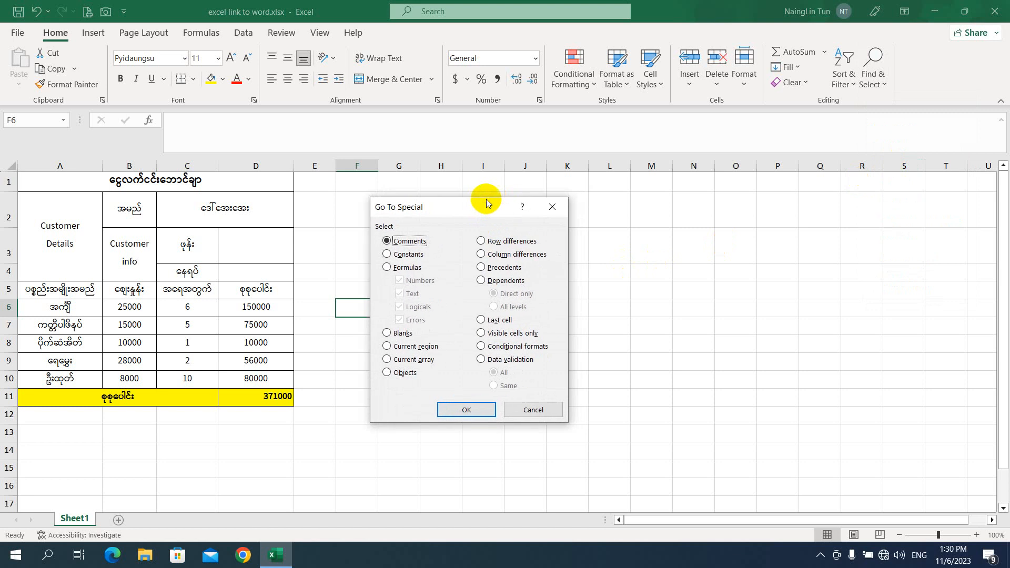
click(410, 256)
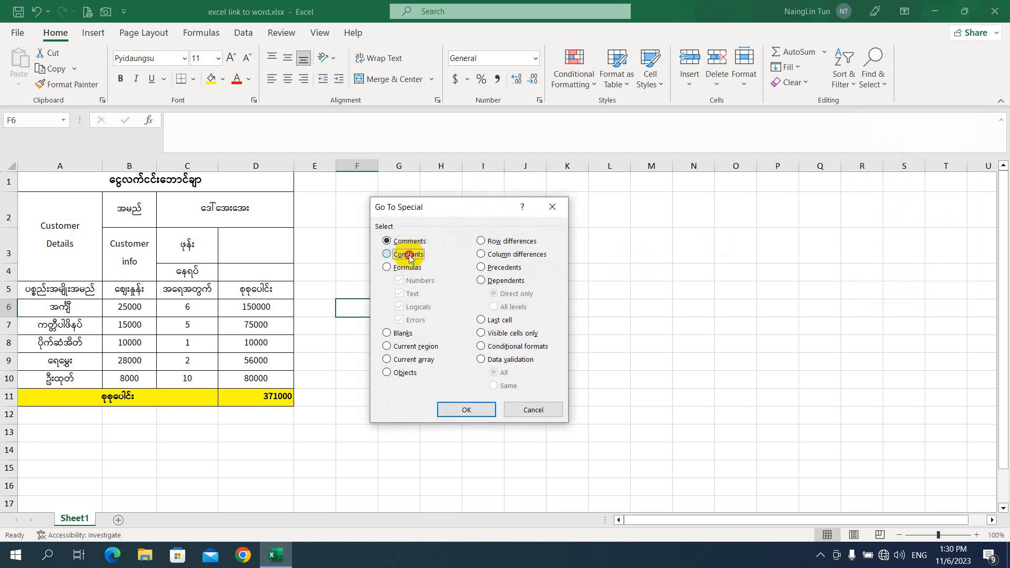
drag(431, 207, 490, 194)
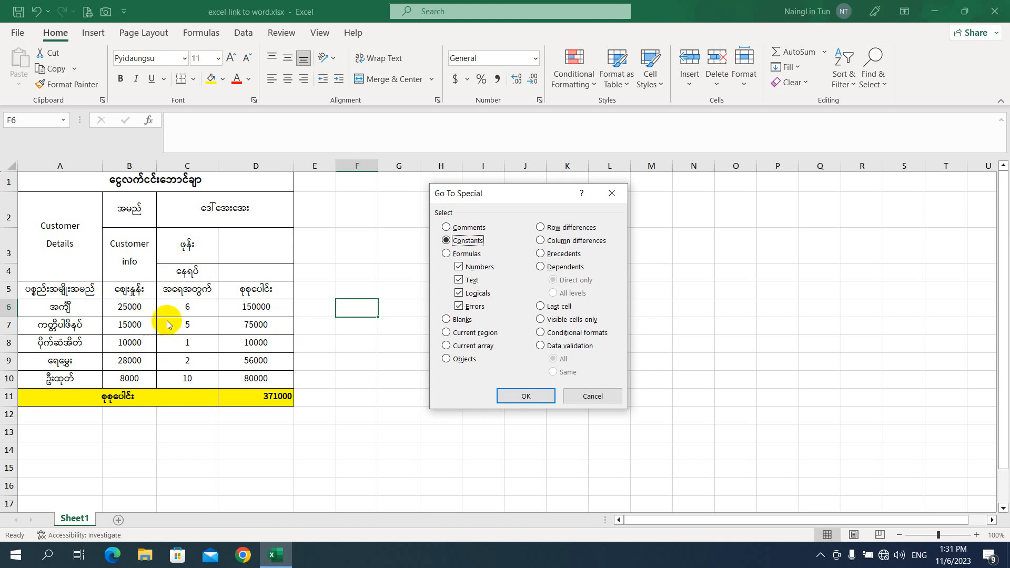
click(459, 306)
click(460, 293)
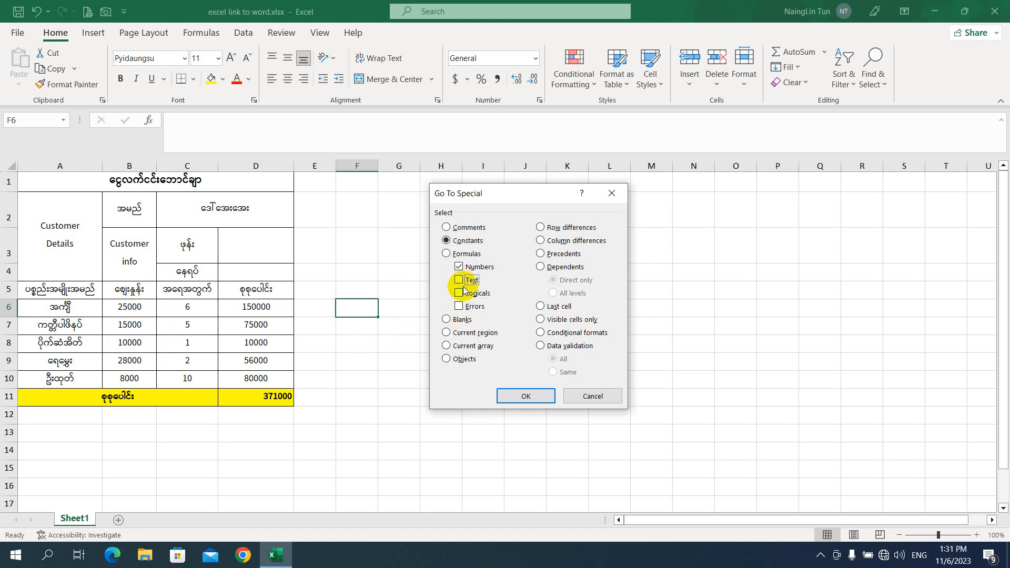
click(459, 280)
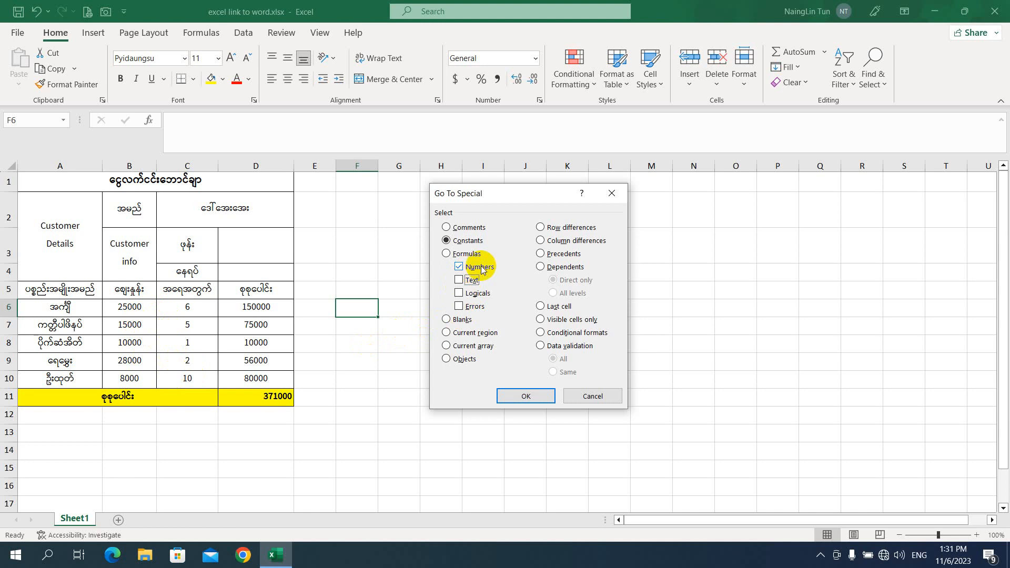
click(526, 396)
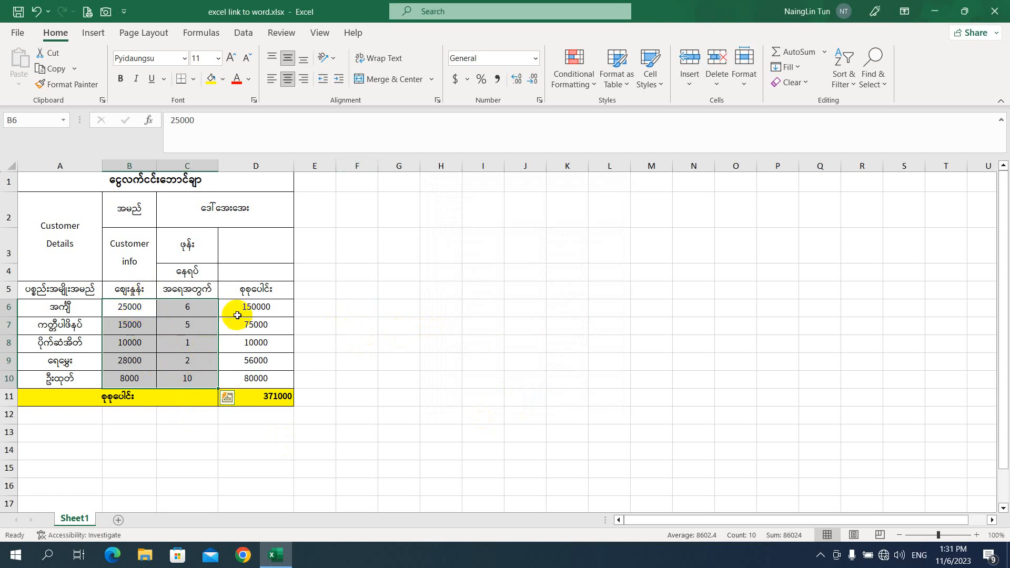
Within the selected number cells, set the prices in B6, B7 and B8 to 30000, 20000 and 5000.
text(30000)
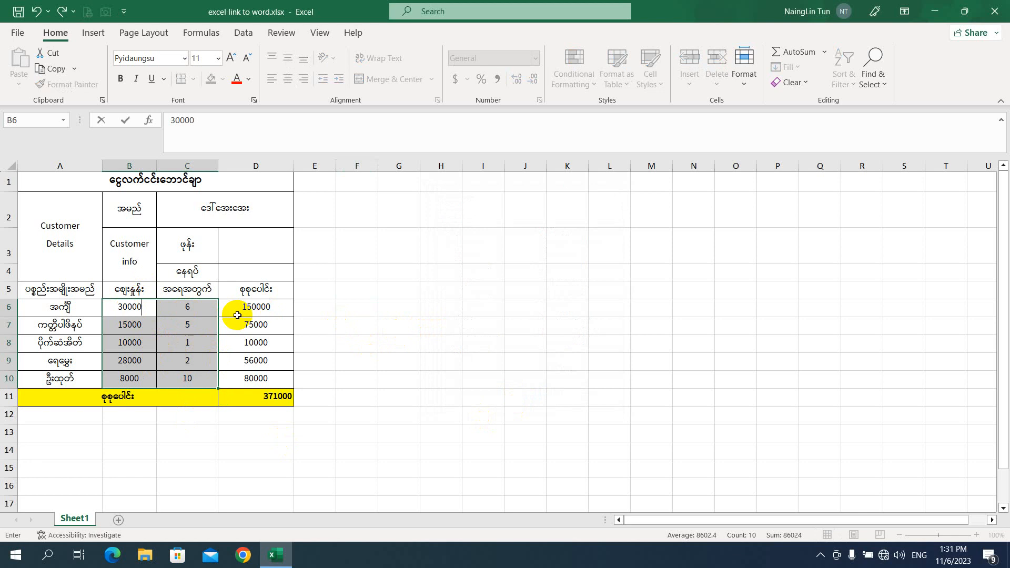
key(Return)
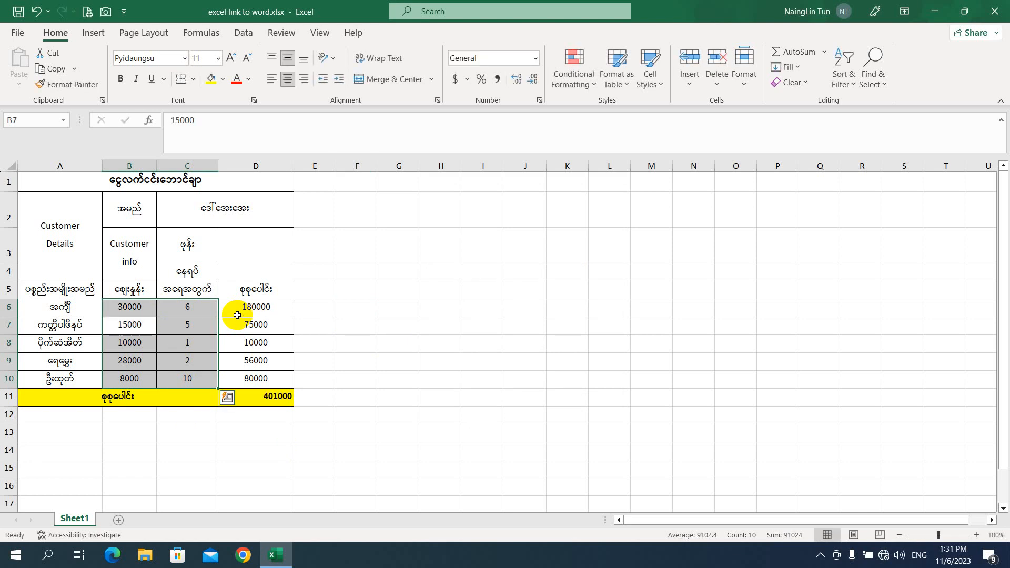
text(20000)
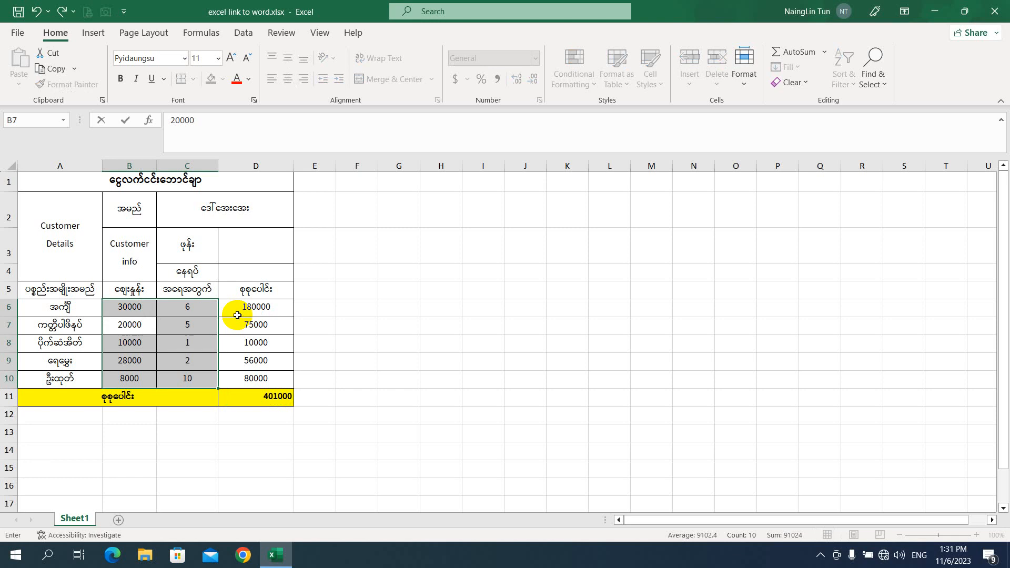
key(Return)
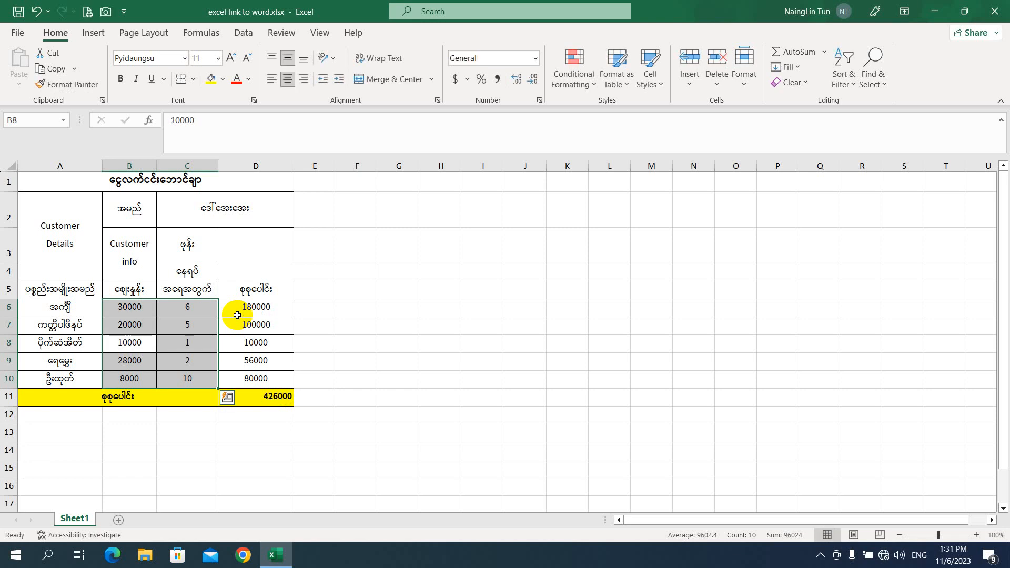
text(5000)
key(Return)
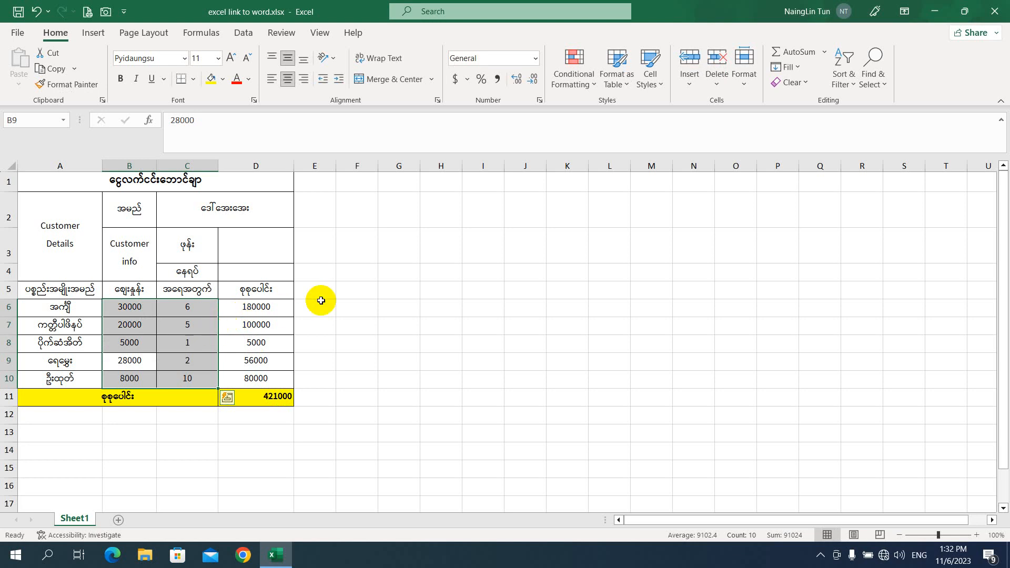
Select only the text constants using Go To Special, with Numbers, Logicals and Errors excluded, and clear that selection by moving to cell E6.
click(310, 350)
click(876, 74)
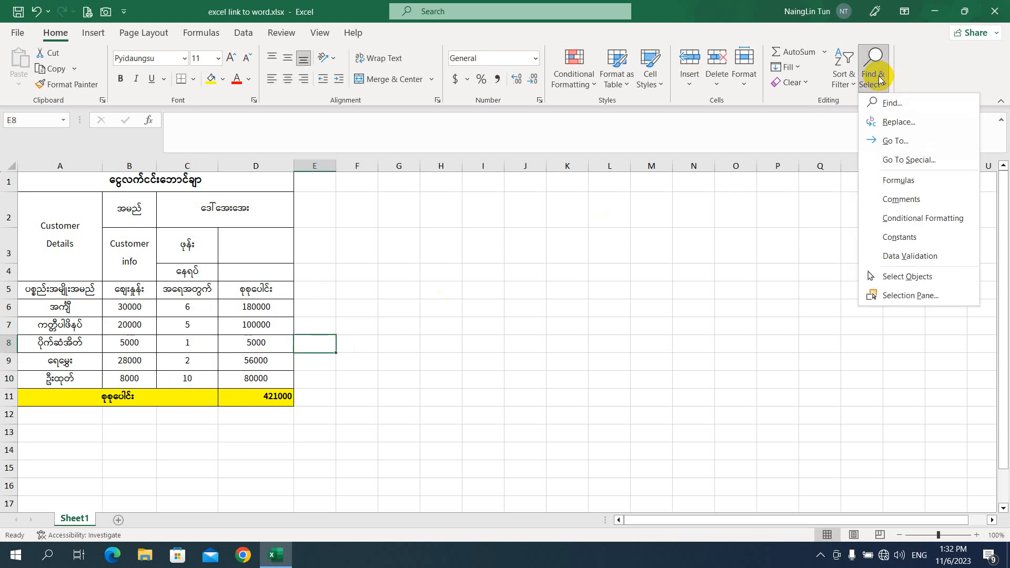
click(909, 161)
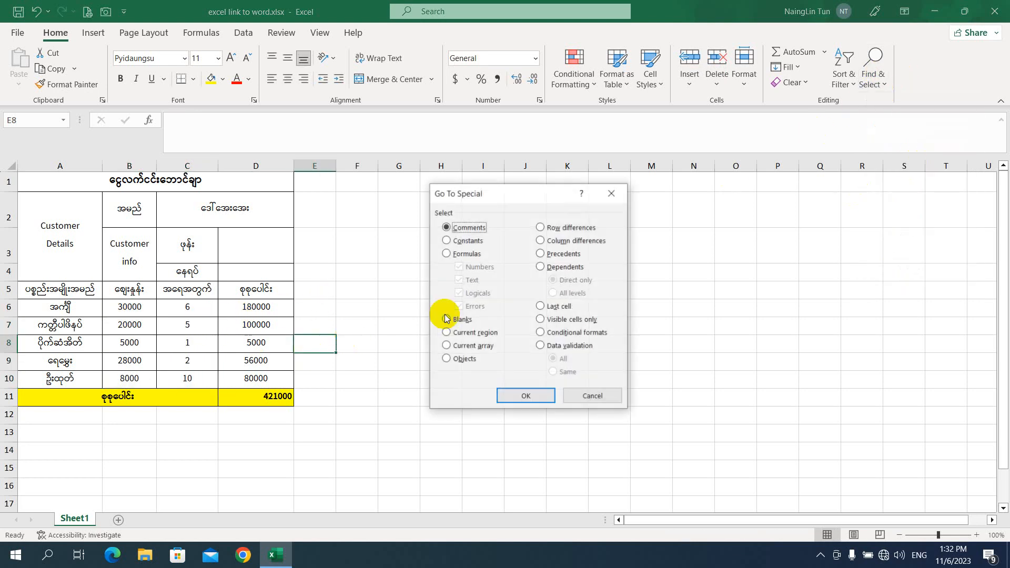
click(451, 241)
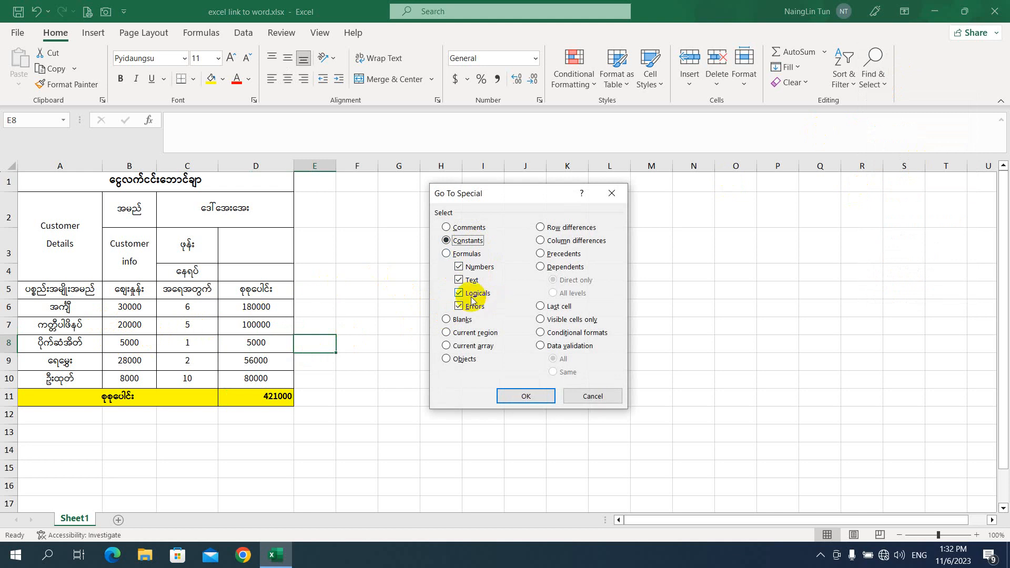
click(460, 267)
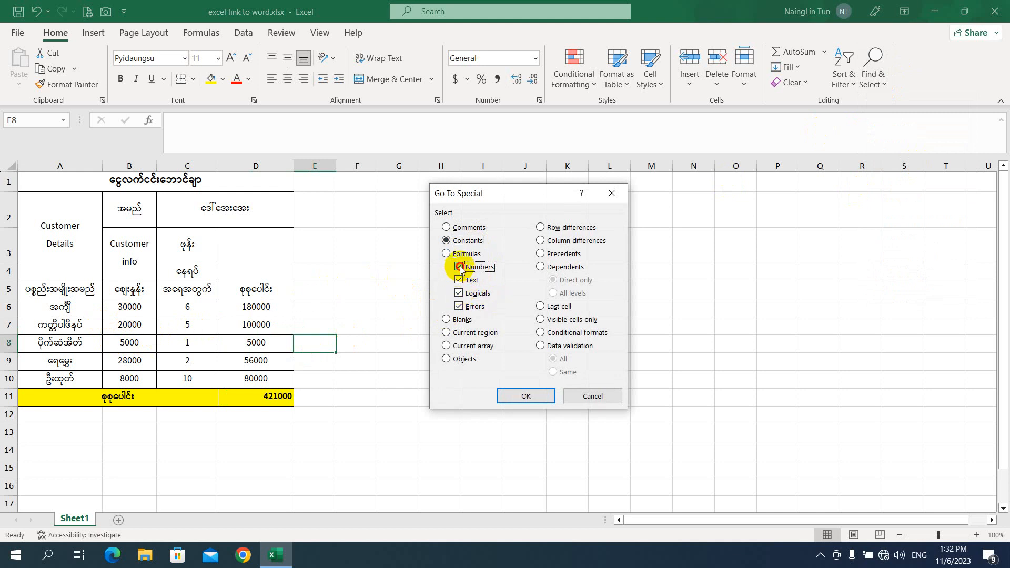
click(459, 293)
click(459, 306)
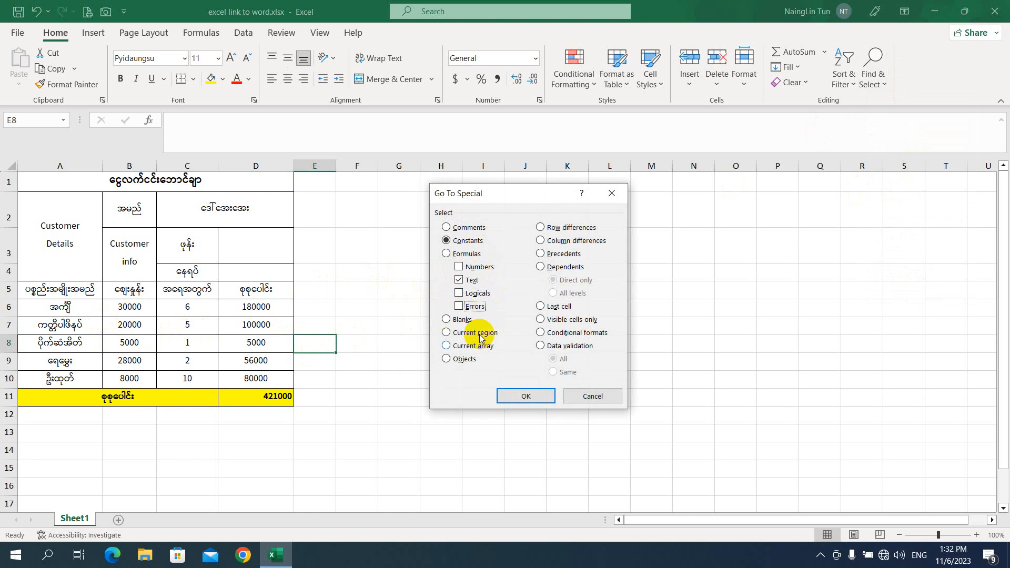
click(525, 396)
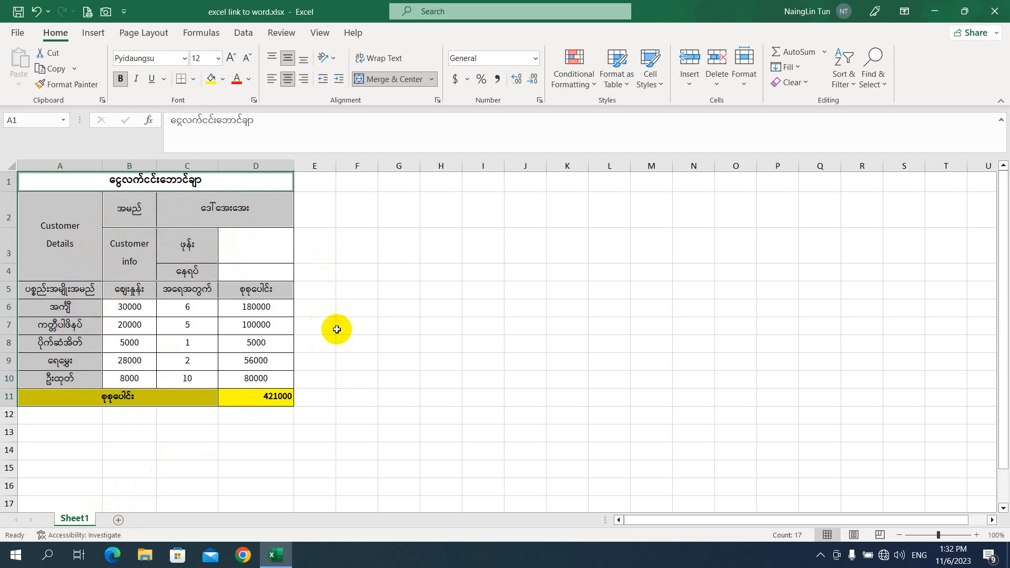
click(330, 309)
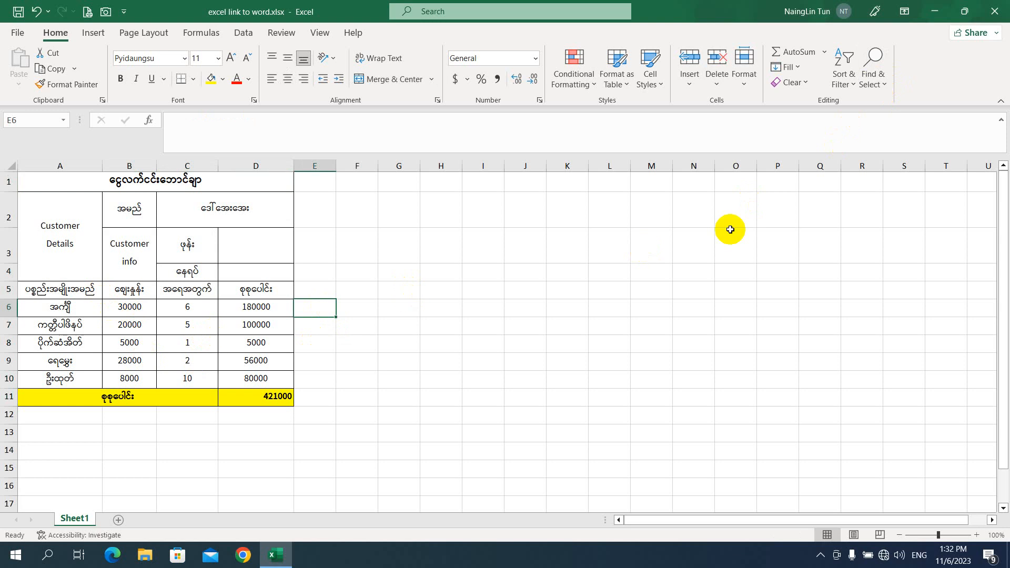
click(883, 87)
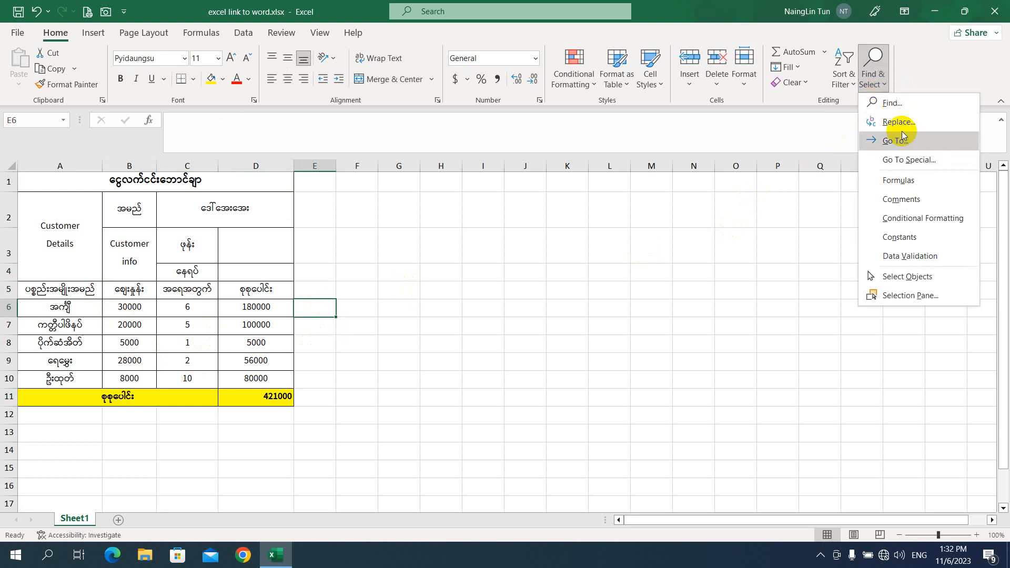
click(908, 158)
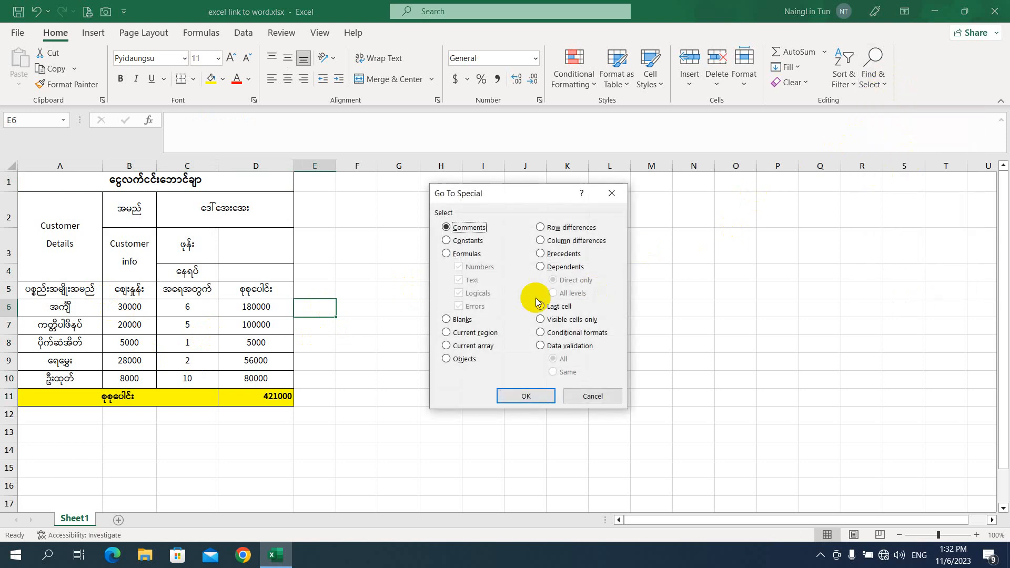
click(469, 242)
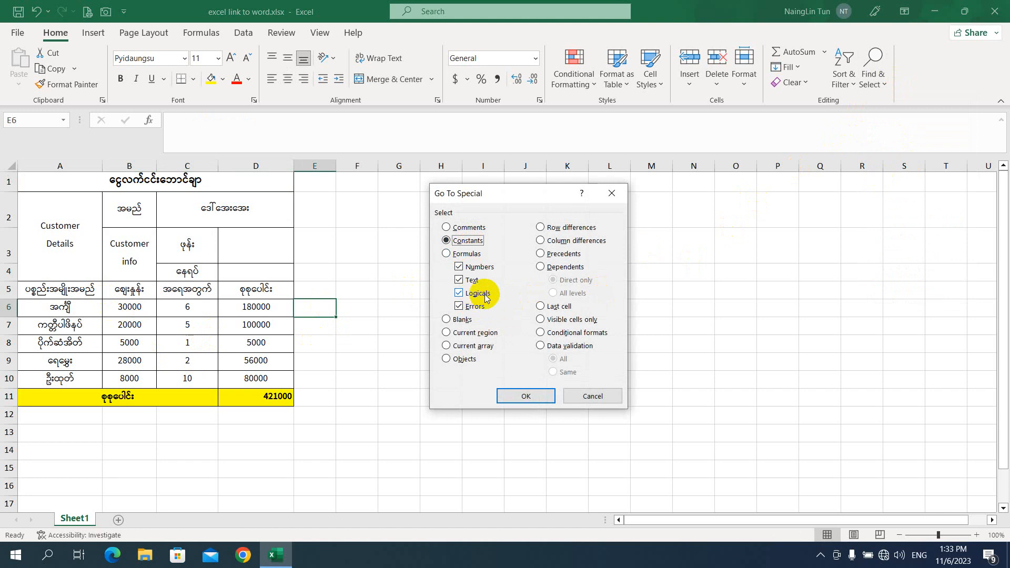
click(581, 395)
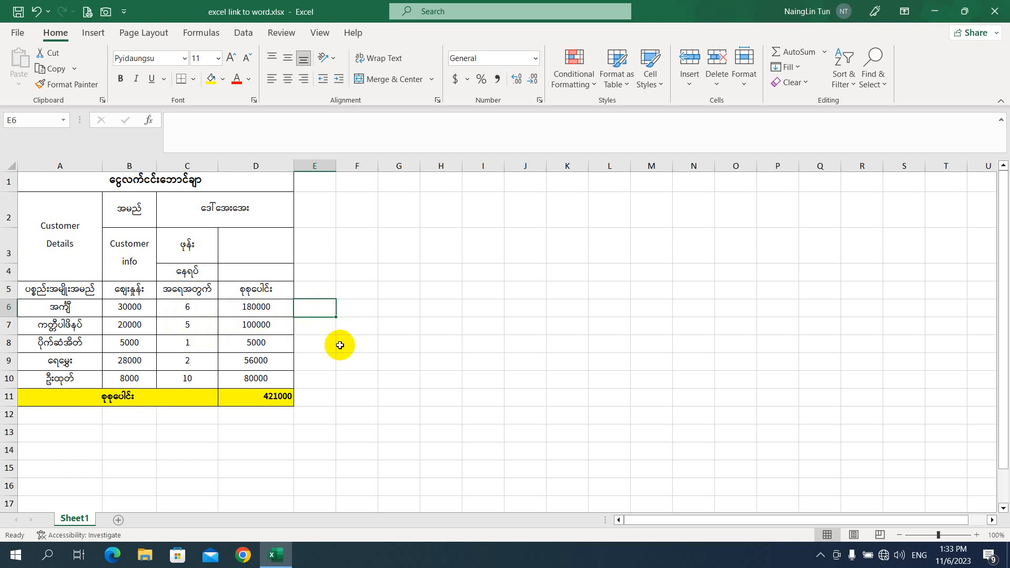
Enter the formula =D6>150000 in cell E6 and fill it down to E10.
text(=)
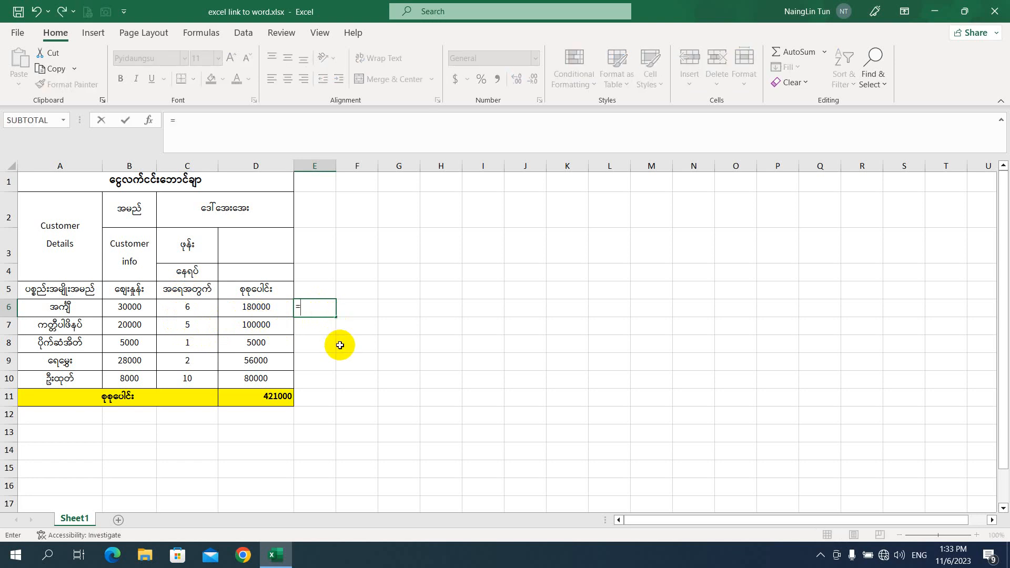
click(257, 308)
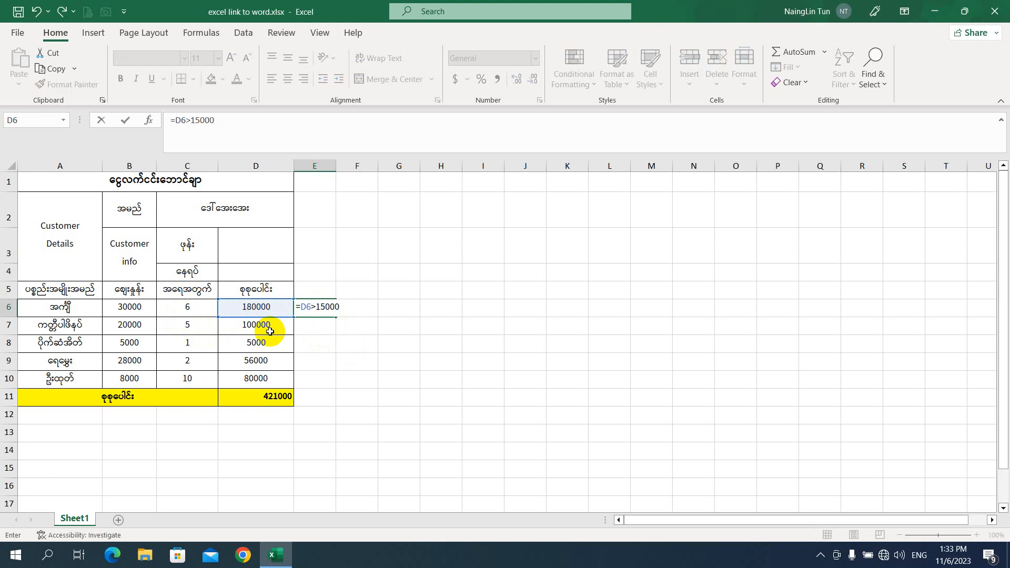
key(Return)
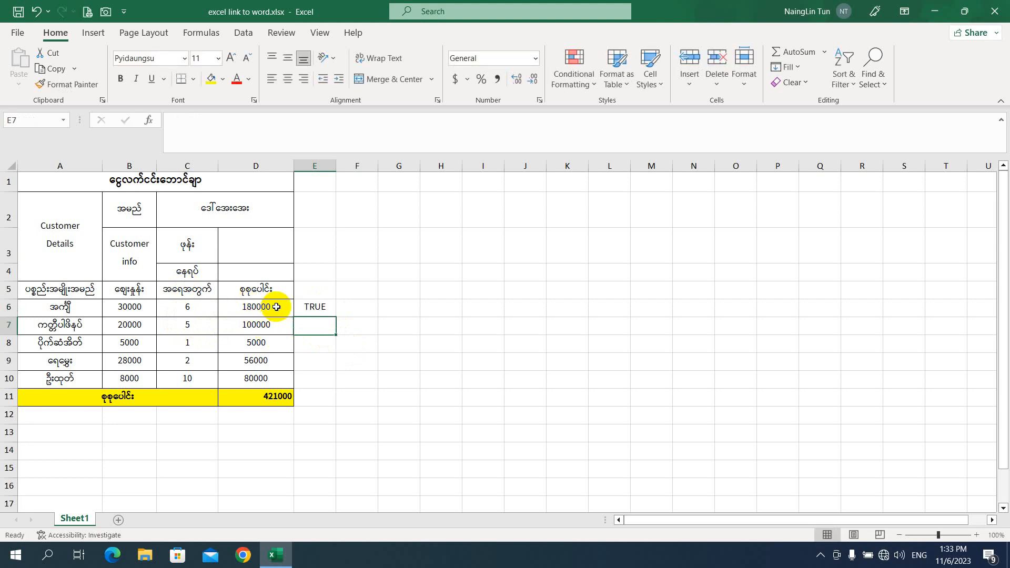
click(322, 311)
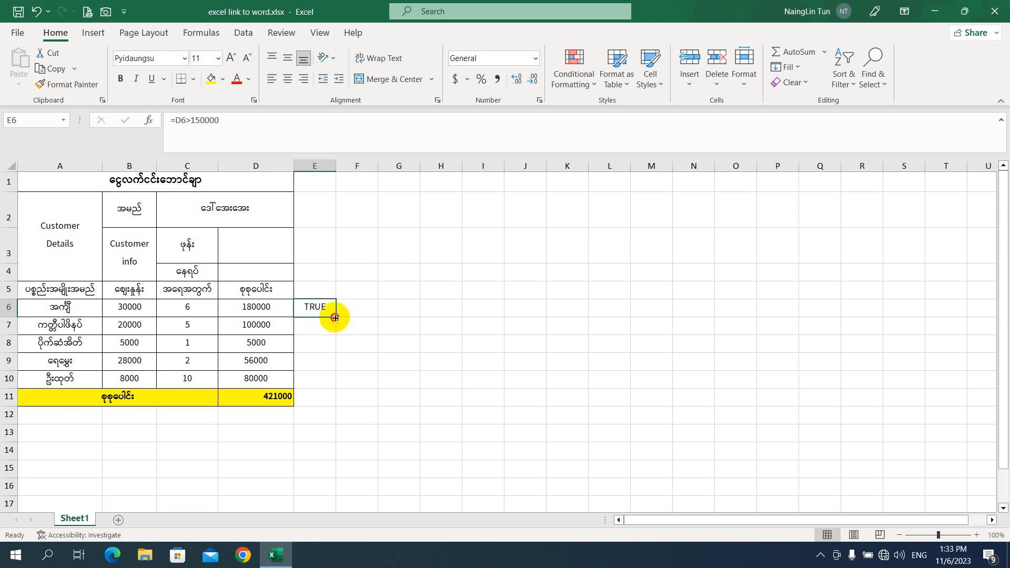
drag(335, 318, 332, 380)
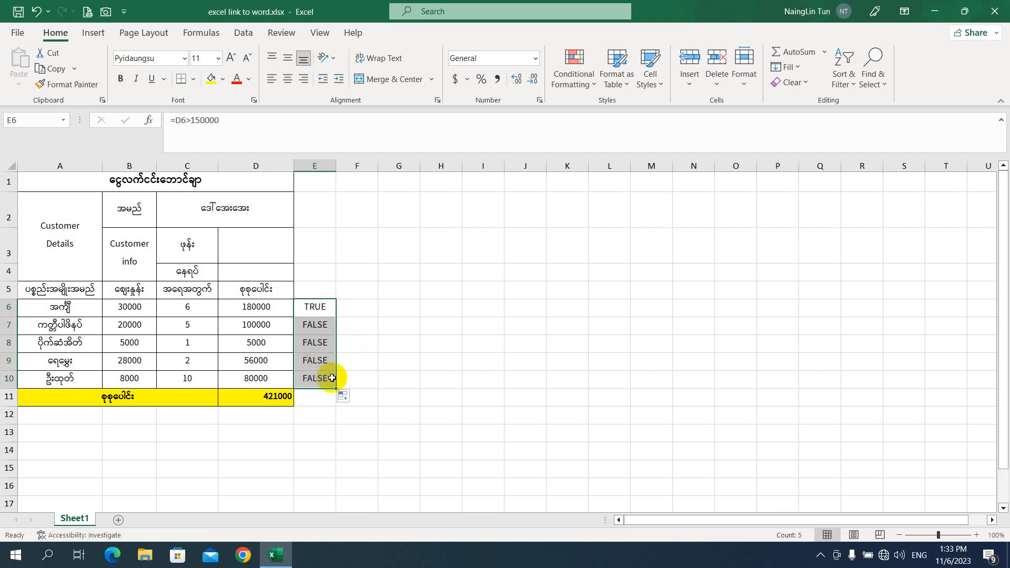
Try to select the constants on the sheet using Go To Special, with Numbers and Text excluded and Logicals included.
click(360, 309)
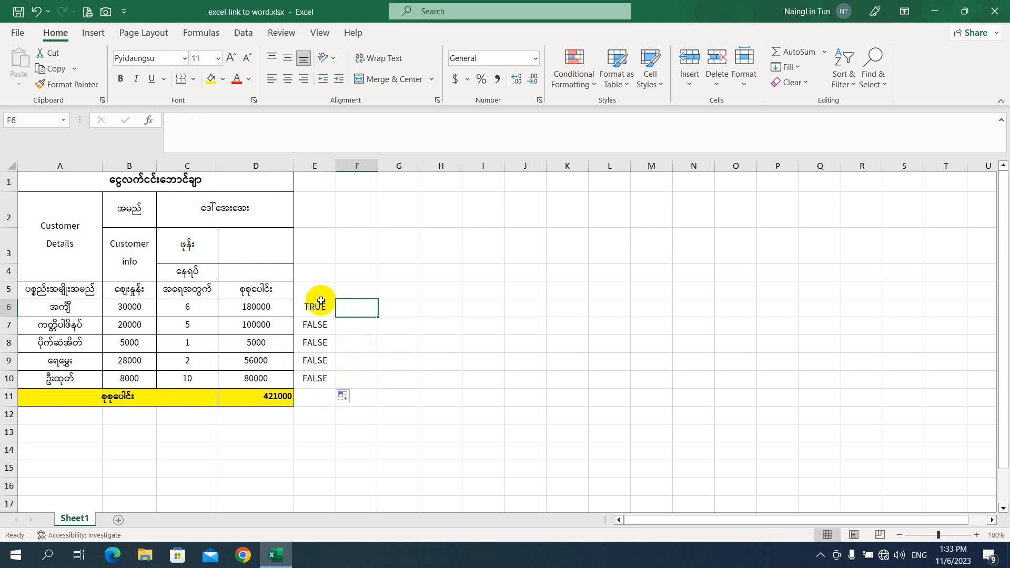
click(871, 79)
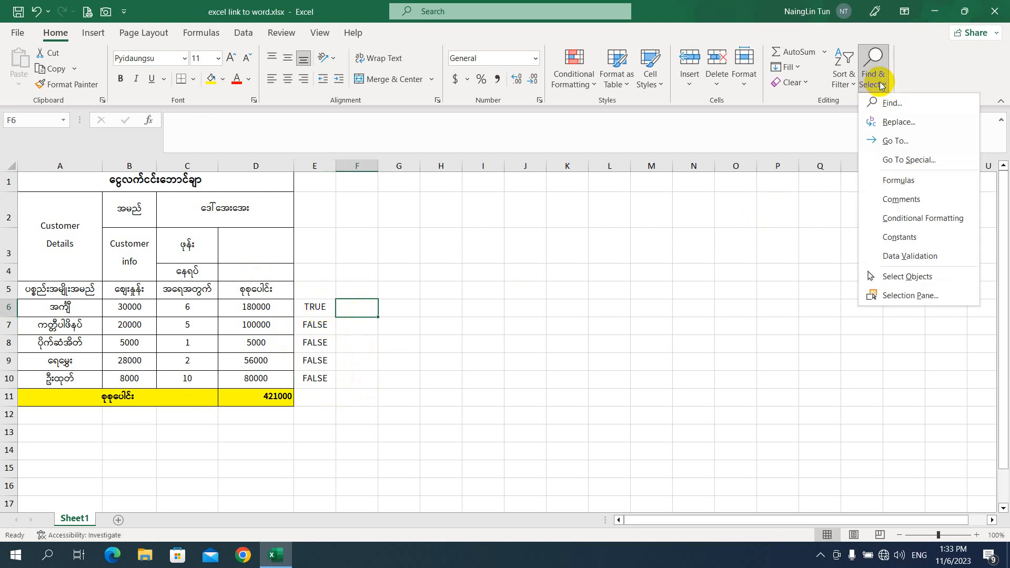
click(897, 159)
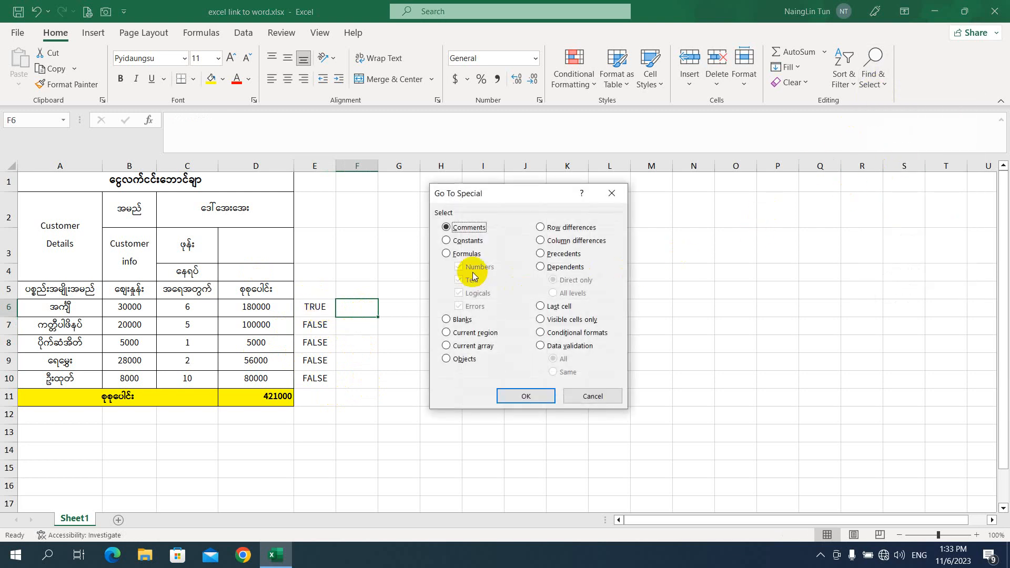
click(462, 241)
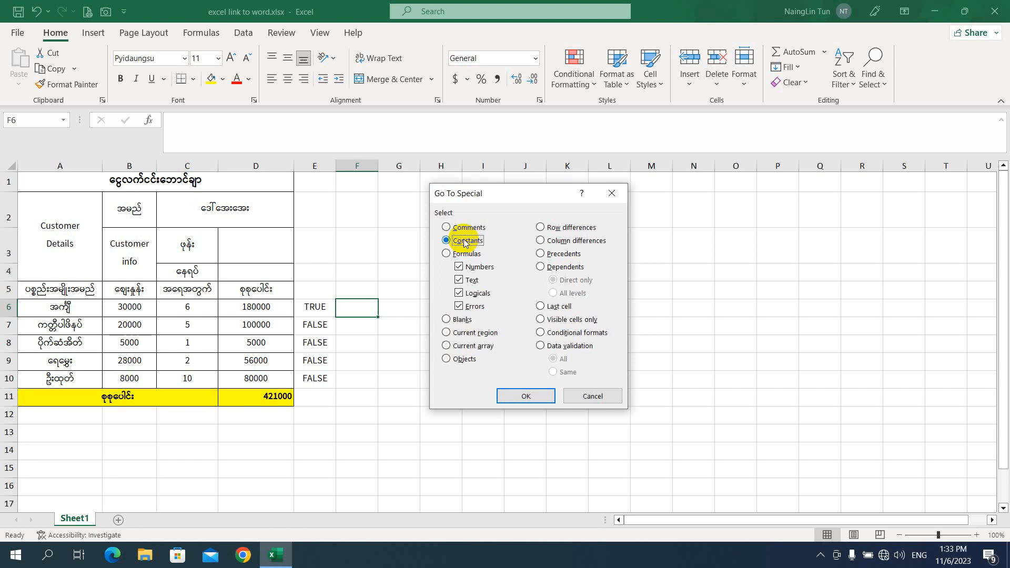
click(466, 282)
click(463, 266)
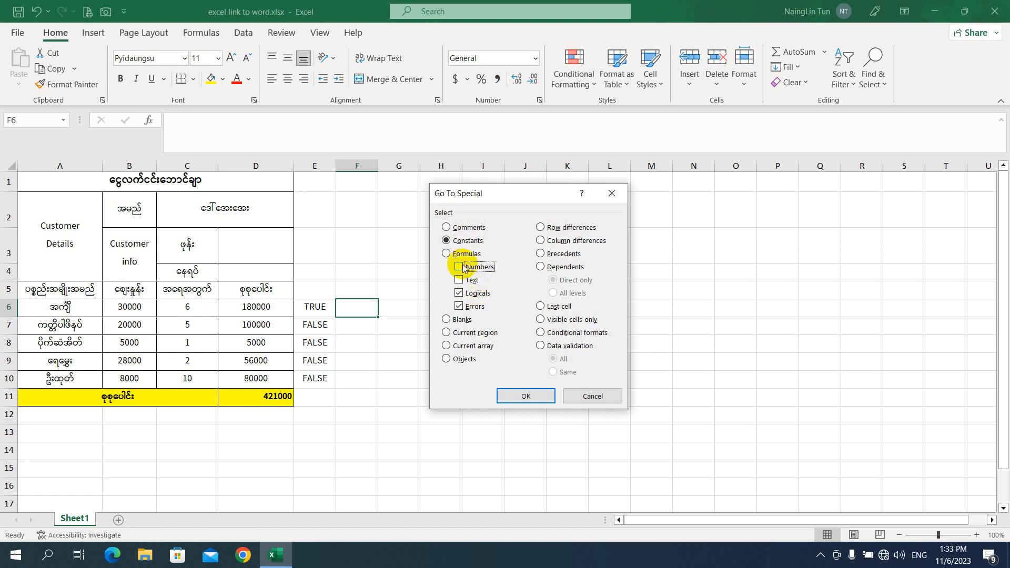
click(518, 397)
click(500, 312)
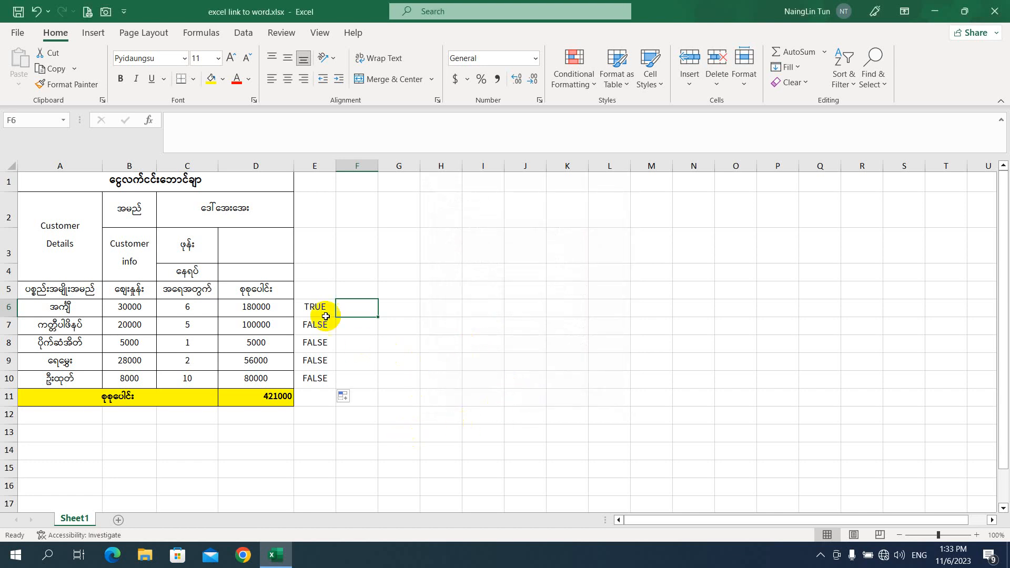
Select the constants using Go To Special from cell F6, with Text excluded and Numbers and Logicals included.
click(318, 309)
click(357, 308)
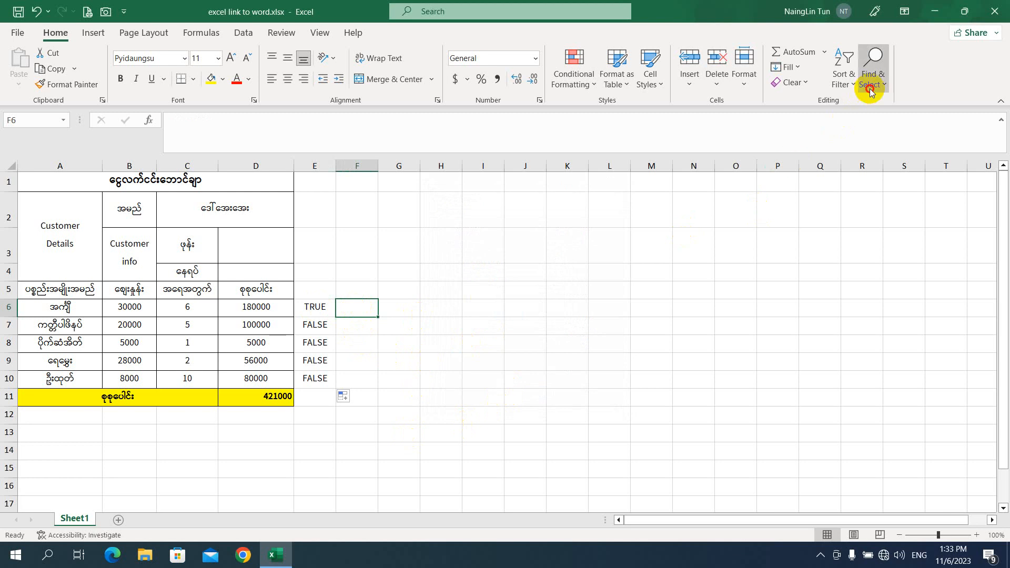
click(873, 66)
click(902, 163)
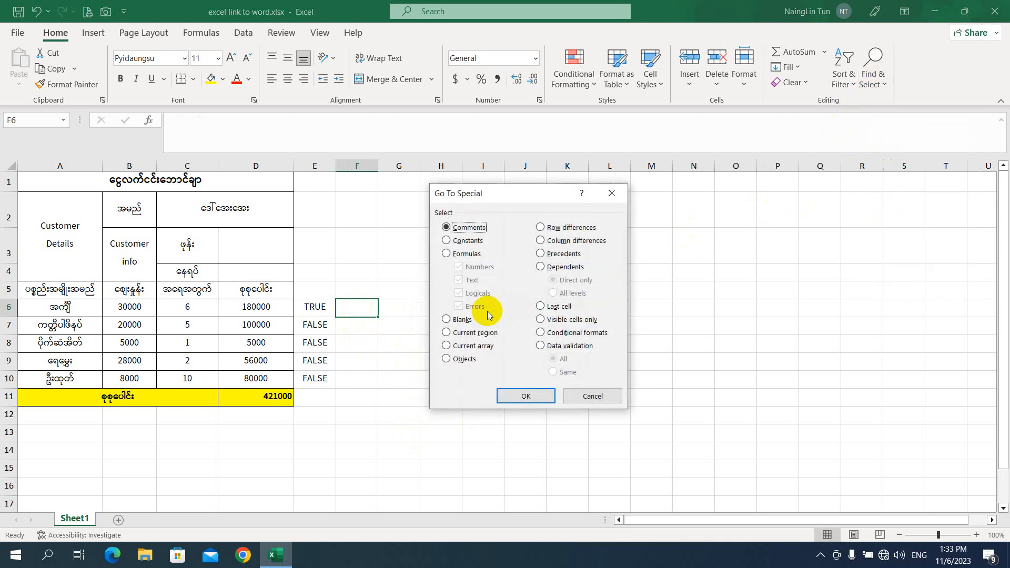
click(447, 240)
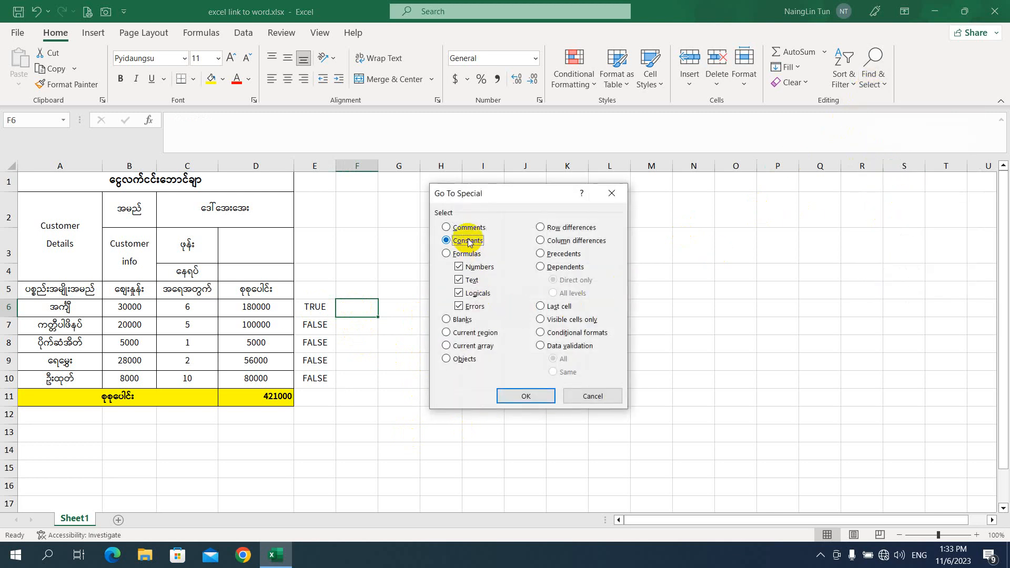
click(471, 279)
click(474, 306)
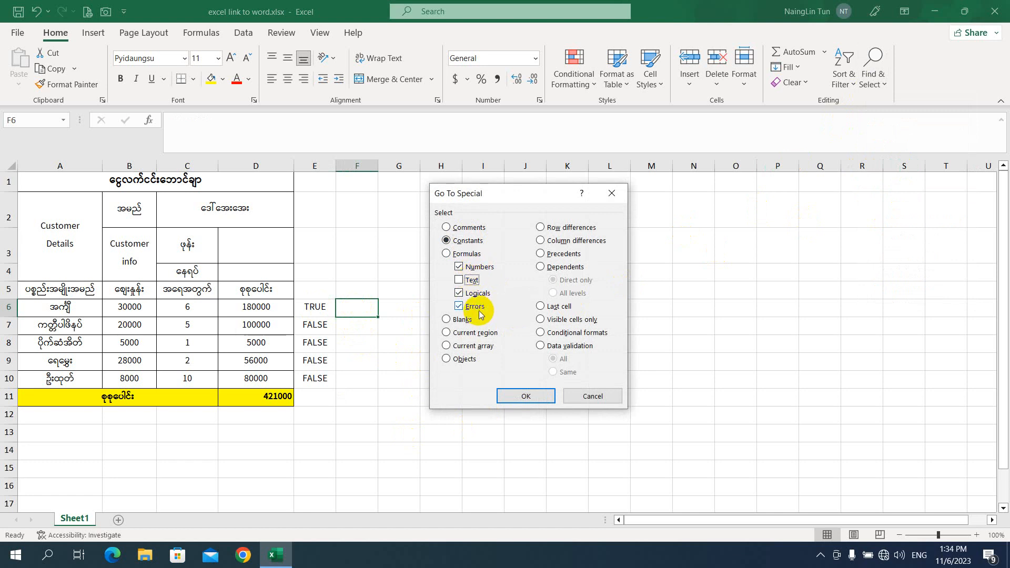
click(525, 396)
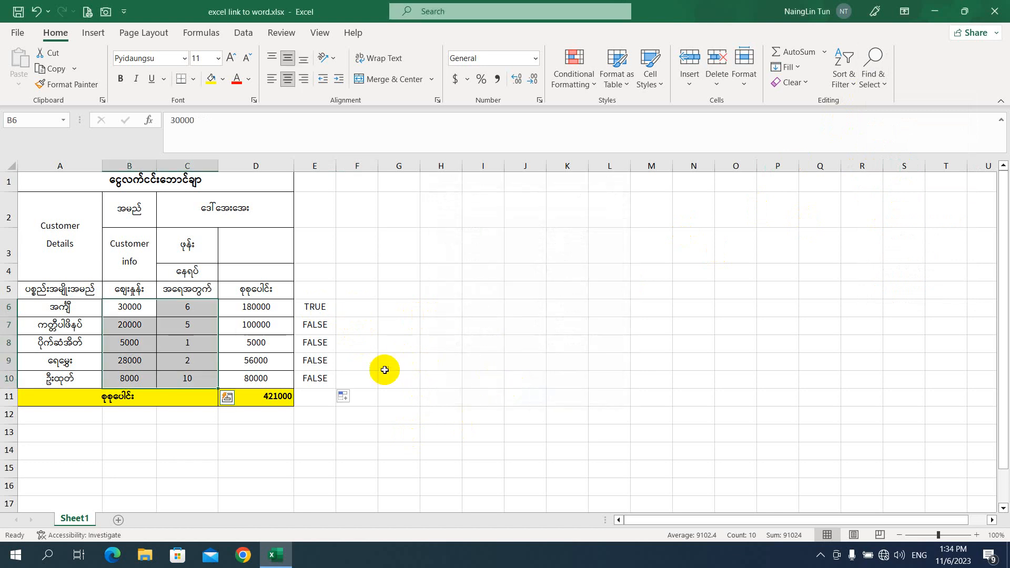
Clear the TRUE/FALSE comparison formulas from cells E6 to E10.
drag(316, 307, 321, 361)
click(532, 314)
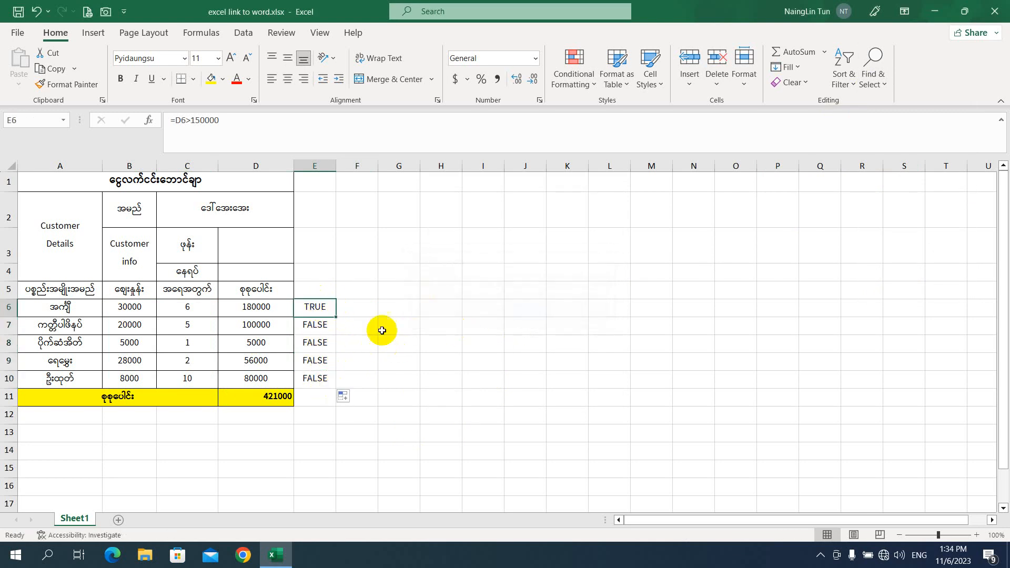
drag(327, 312, 331, 384)
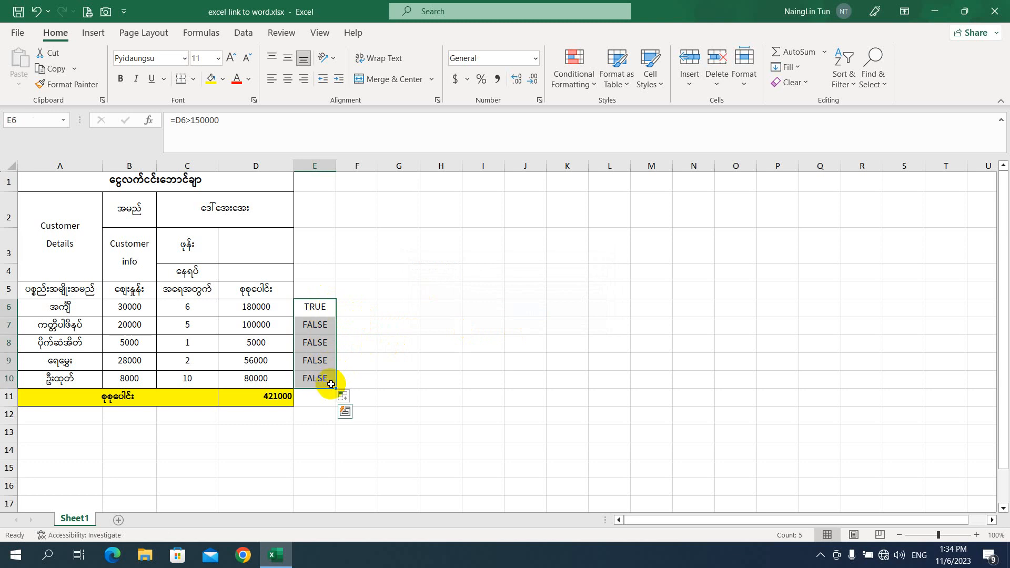
key(Delete)
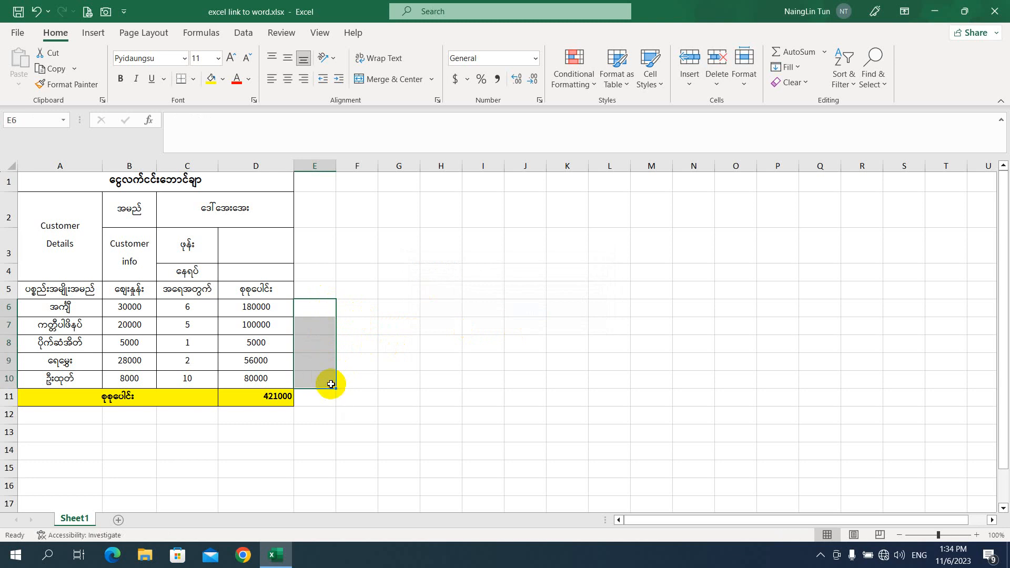
click(872, 77)
click(903, 159)
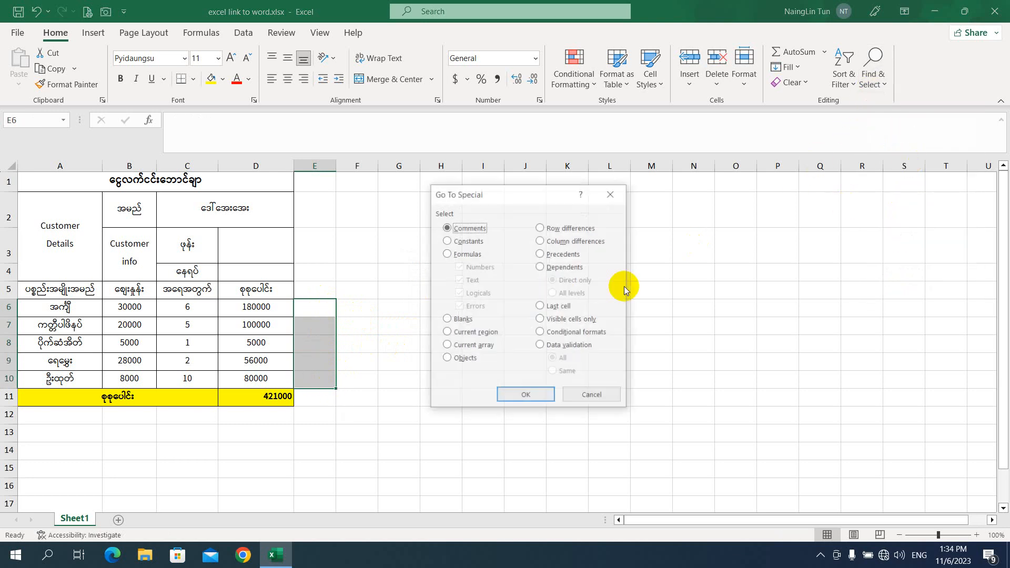
click(465, 241)
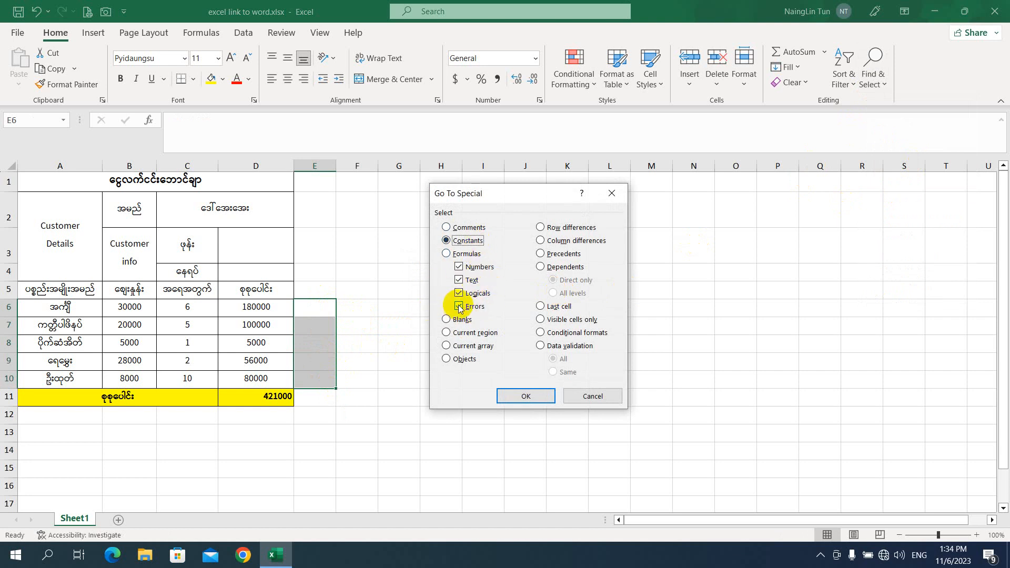
click(598, 398)
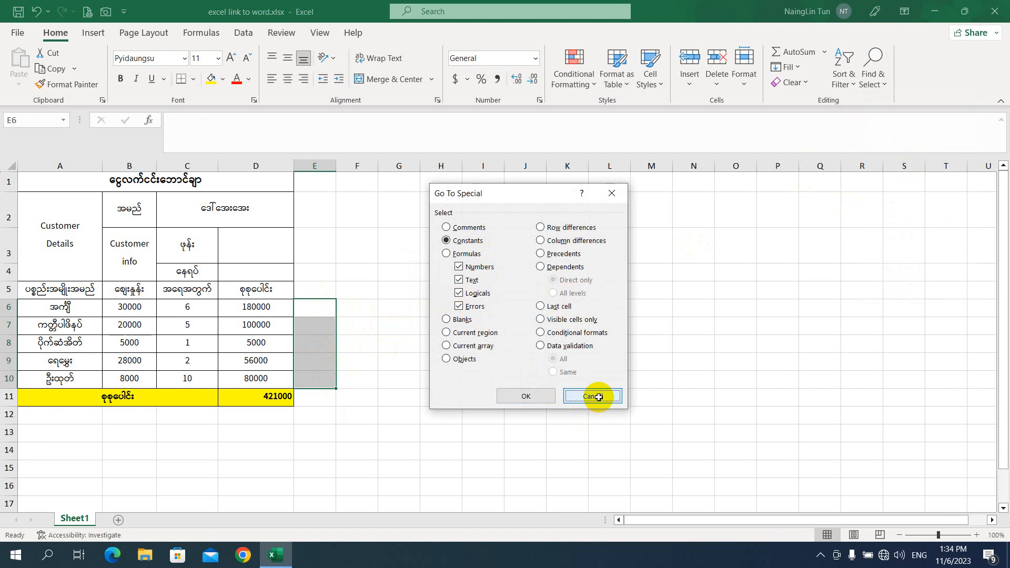
Break the total formula in D6 by removing the multiplication sign, making it =B6C6.
click(275, 311)
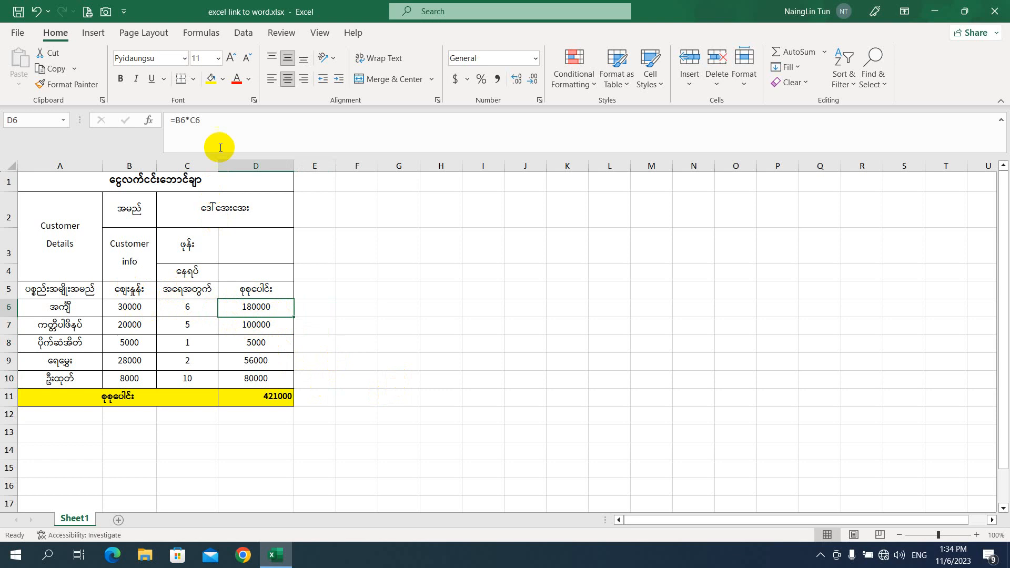
click(190, 120)
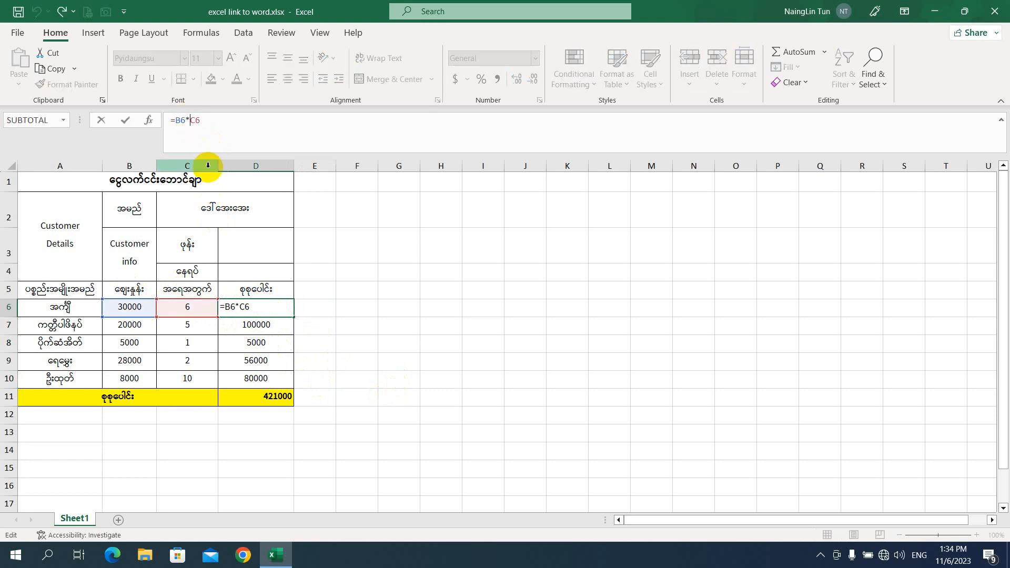
key(BackSpace)
key(Return)
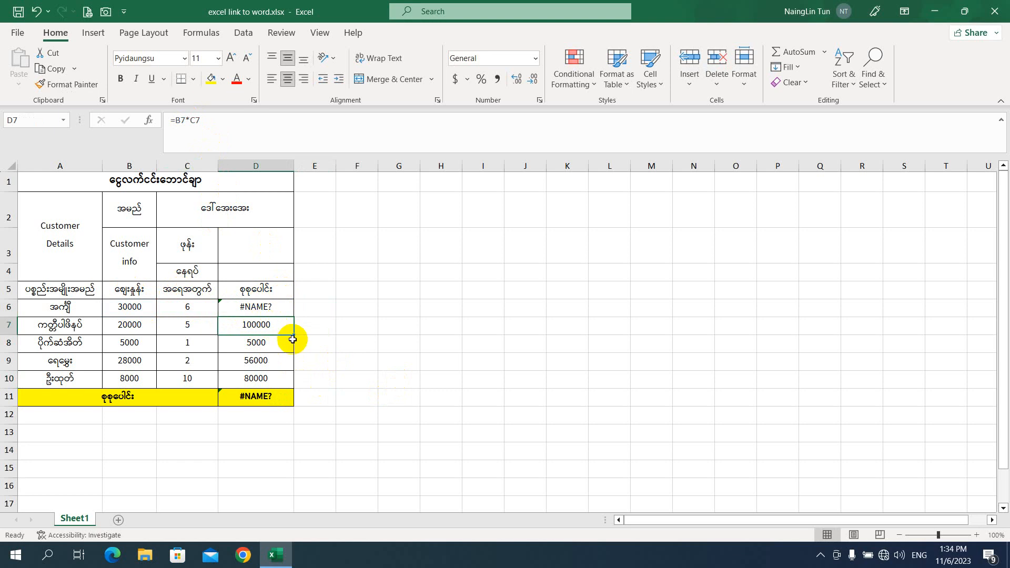
click(267, 309)
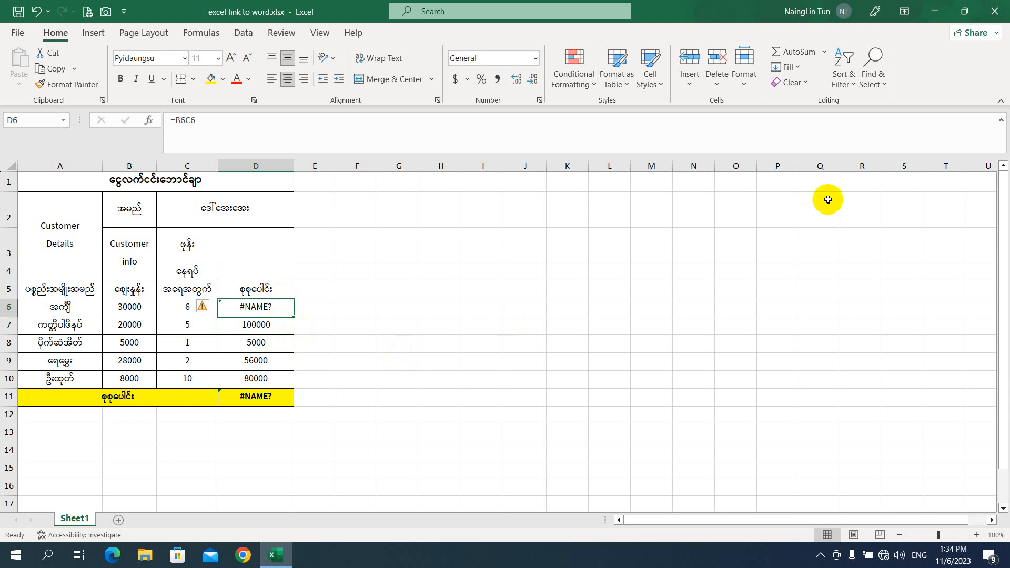
Try to select only the error constants using Go To Special from cell J7, with Numbers, Text and Logicals excluded.
click(527, 326)
click(873, 84)
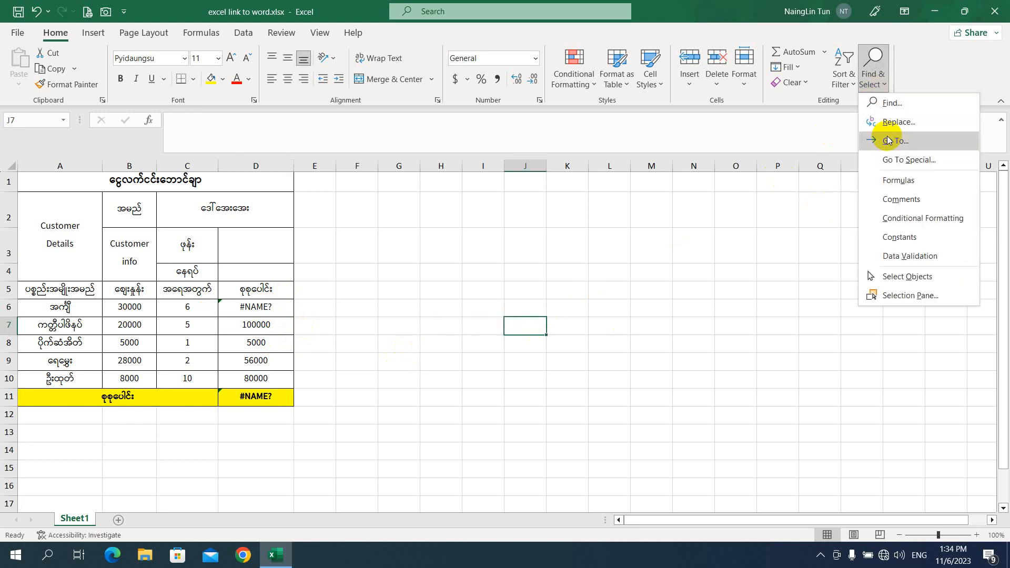
click(901, 158)
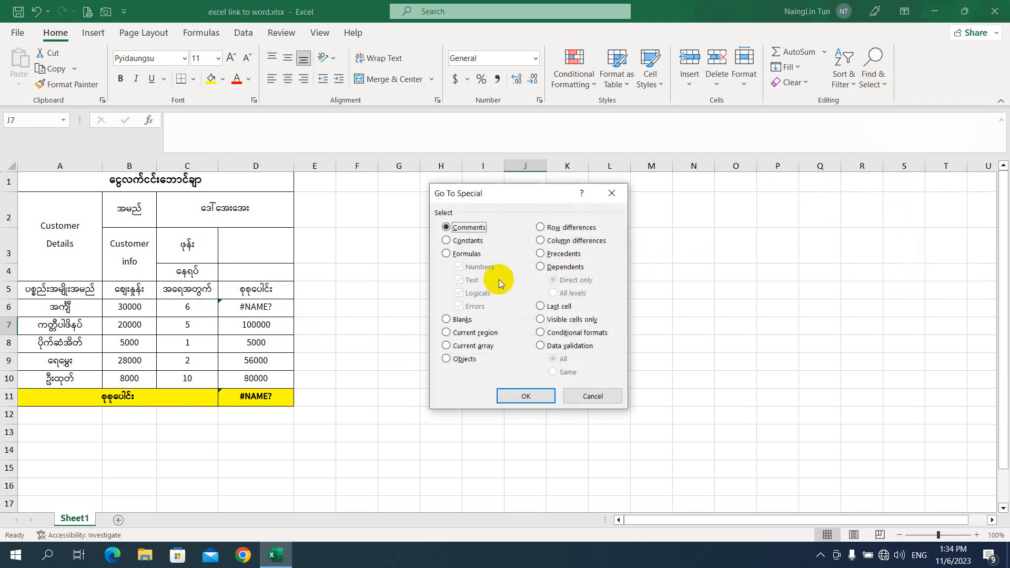
click(468, 240)
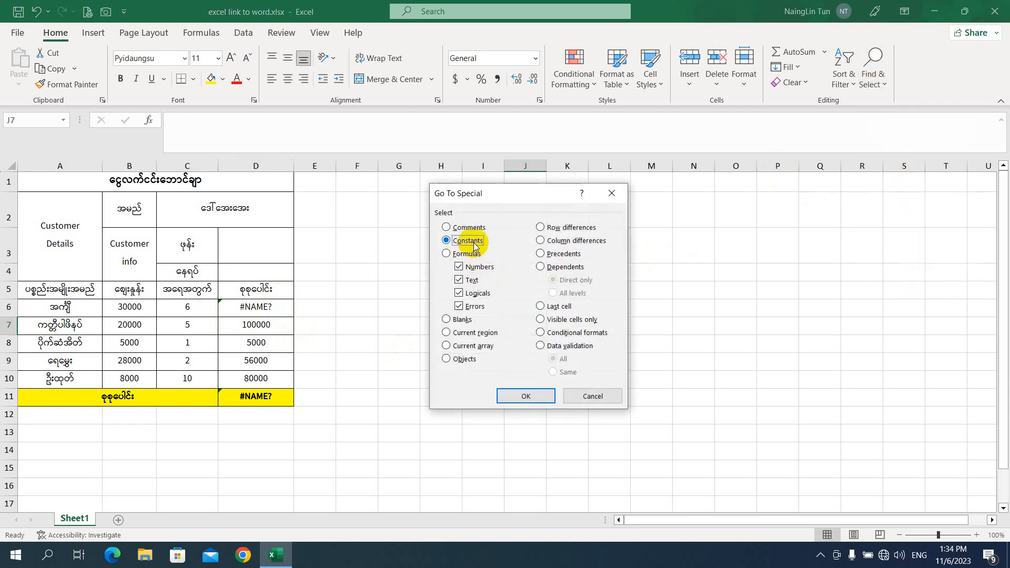
click(475, 281)
click(470, 293)
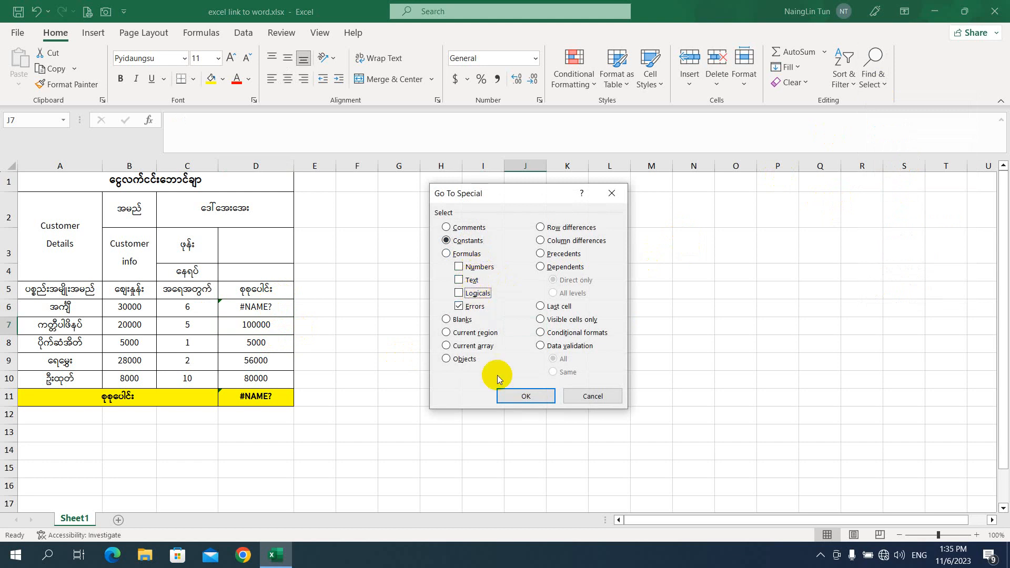
click(523, 396)
click(510, 314)
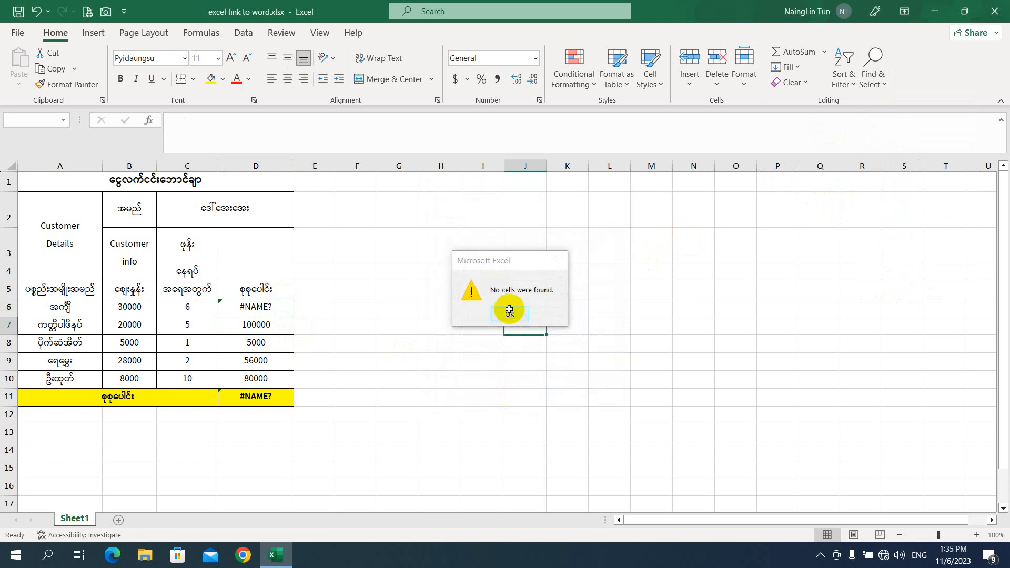
Select only the formulas that return errors using Go To Special, with Numbers, Text and Logicals excluded.
click(469, 286)
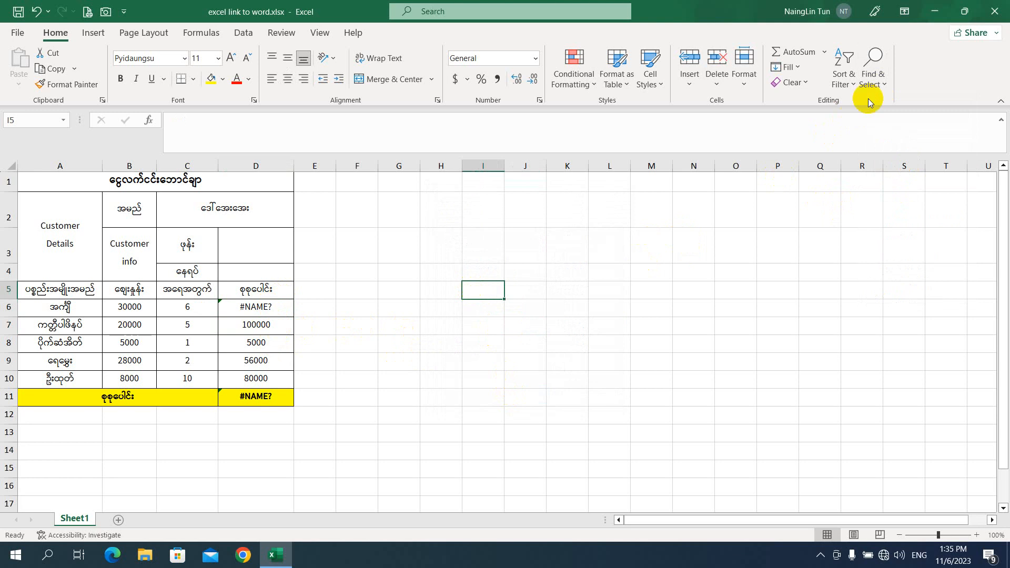
click(882, 86)
click(899, 160)
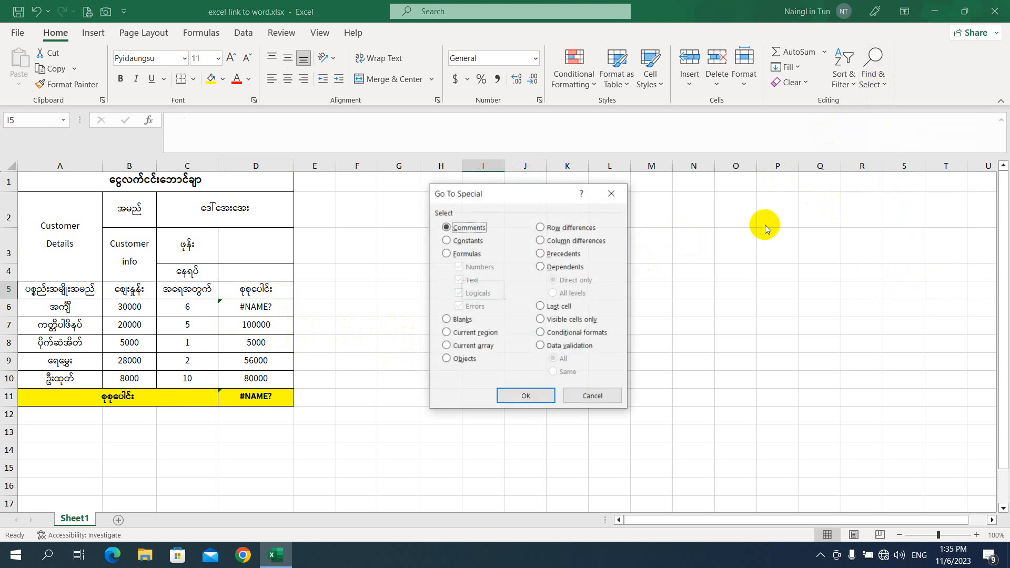
click(470, 256)
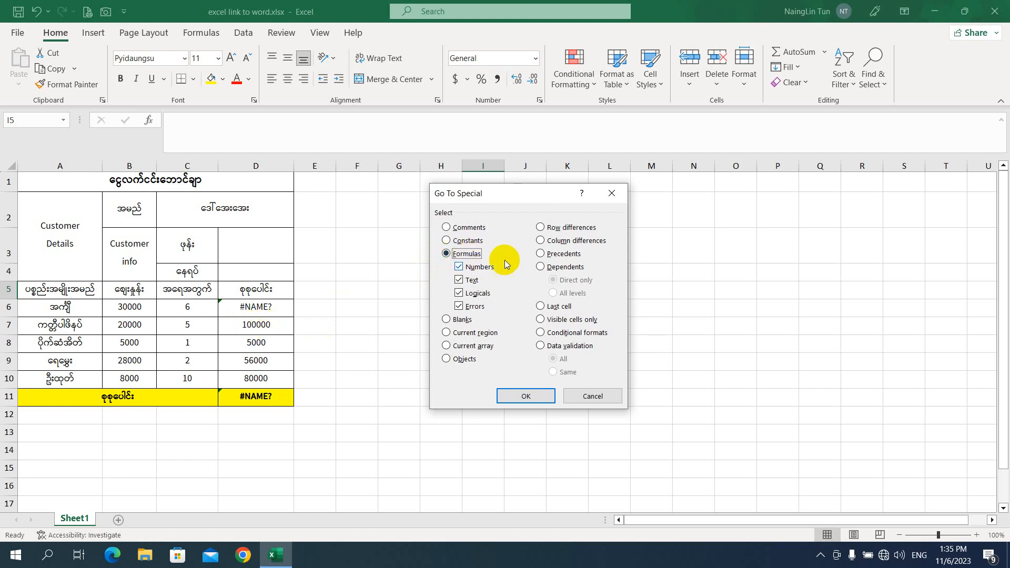
click(473, 282)
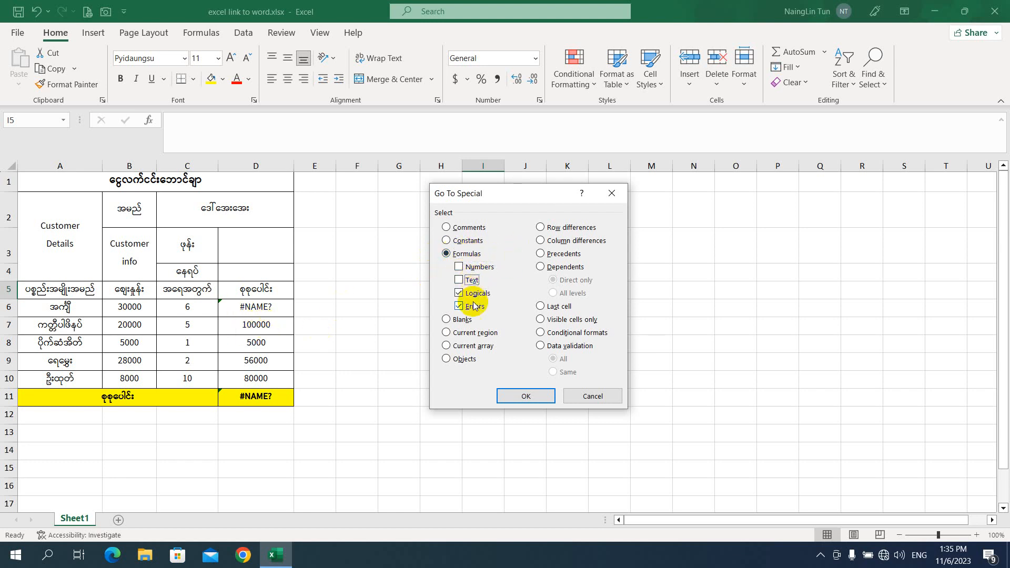
click(473, 293)
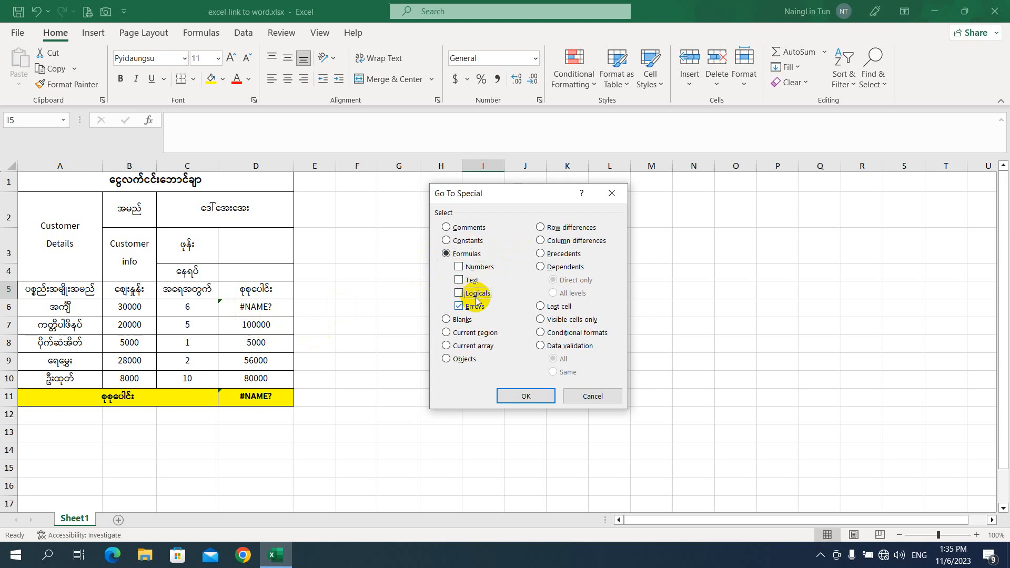
click(525, 397)
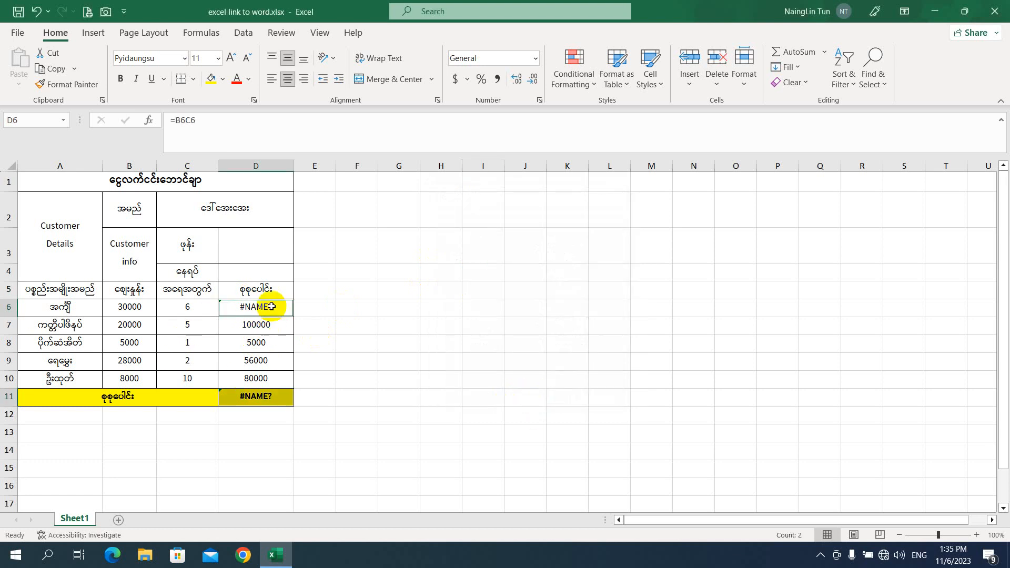
Enter the comparison formula =D6>150000 in E6 and fill it down to E10.
click(315, 307)
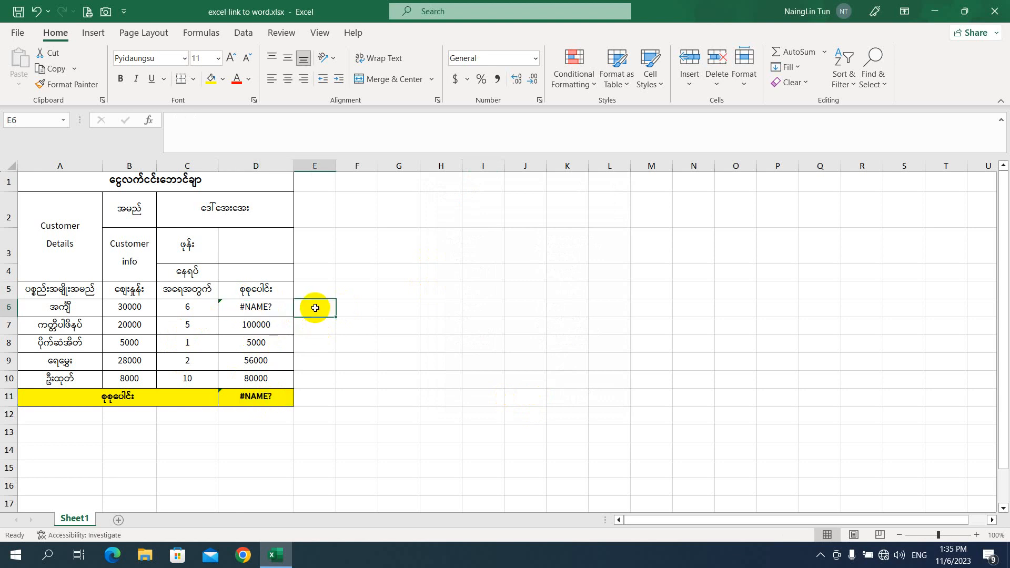
text(=)
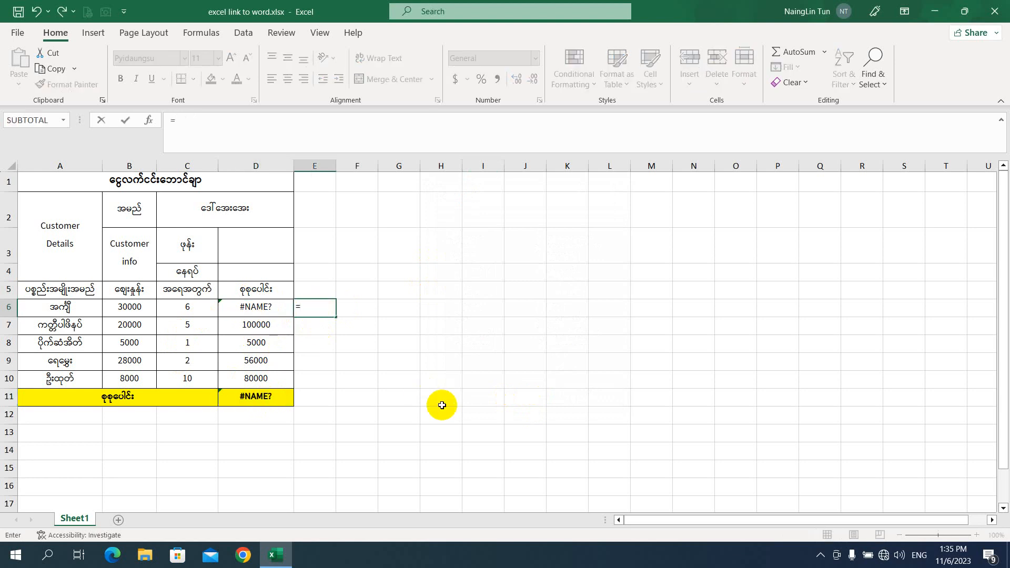
click(266, 308)
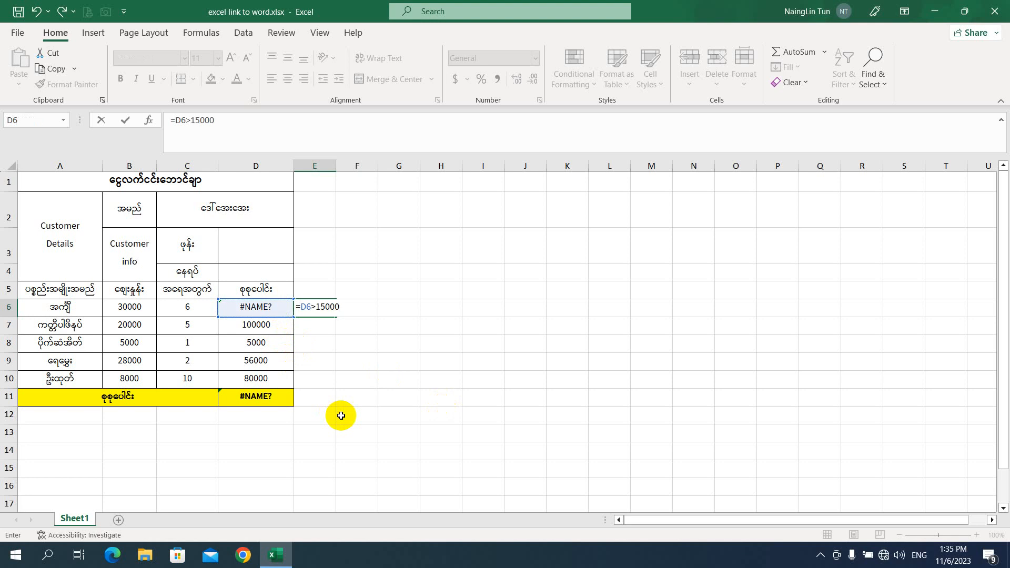
key(Return)
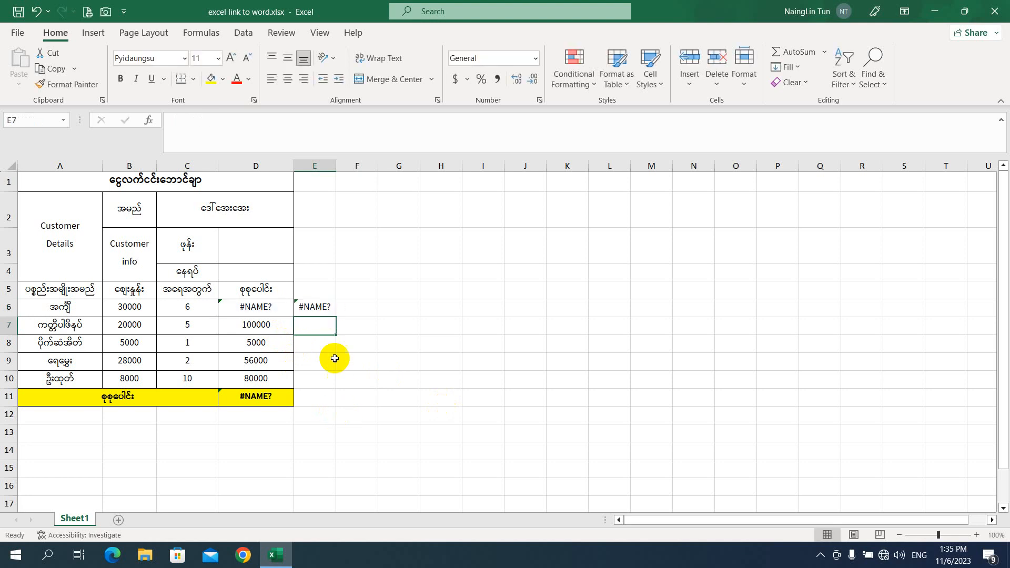
click(325, 306)
drag(335, 317, 336, 388)
Select only the formulas that return logical values using Go To Special, with Numbers, Text and Errors excluded.
click(319, 341)
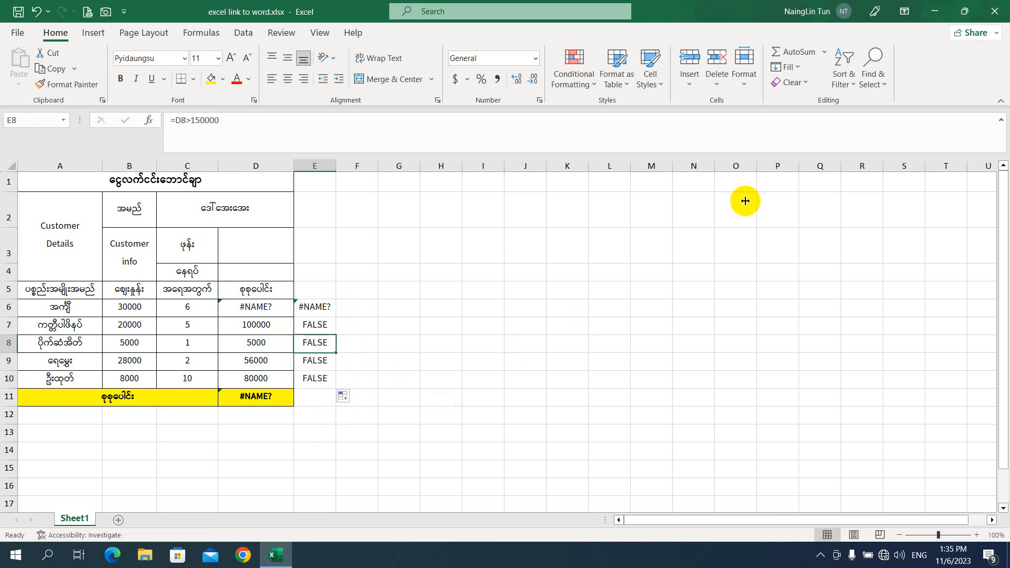
click(877, 78)
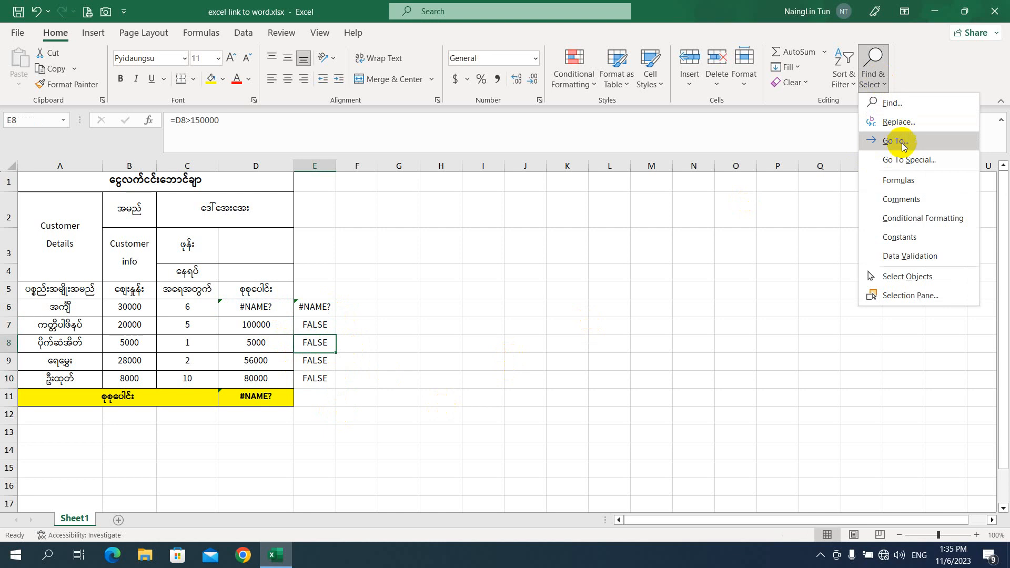
click(905, 159)
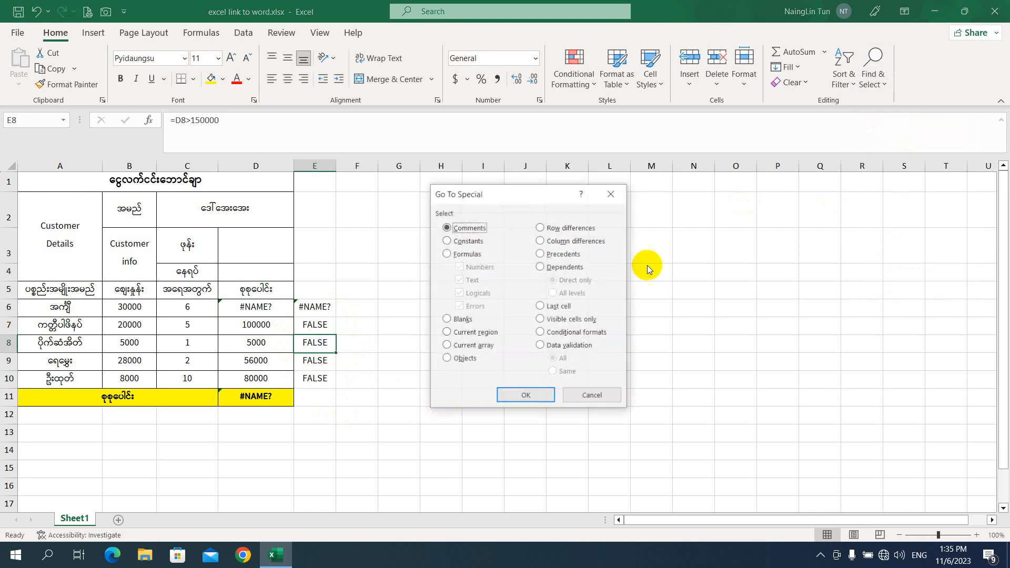
click(468, 254)
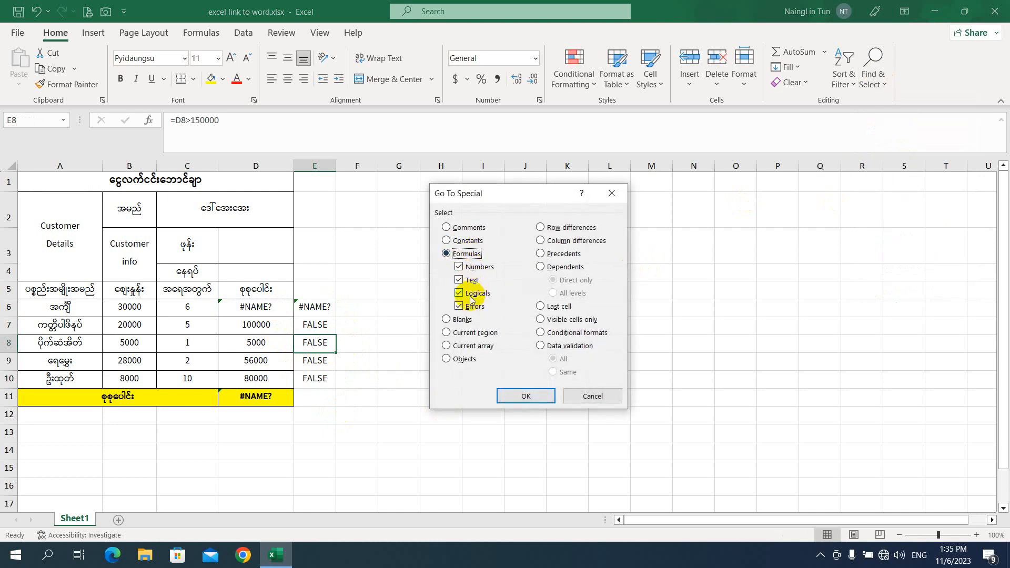
click(463, 280)
click(475, 268)
click(474, 306)
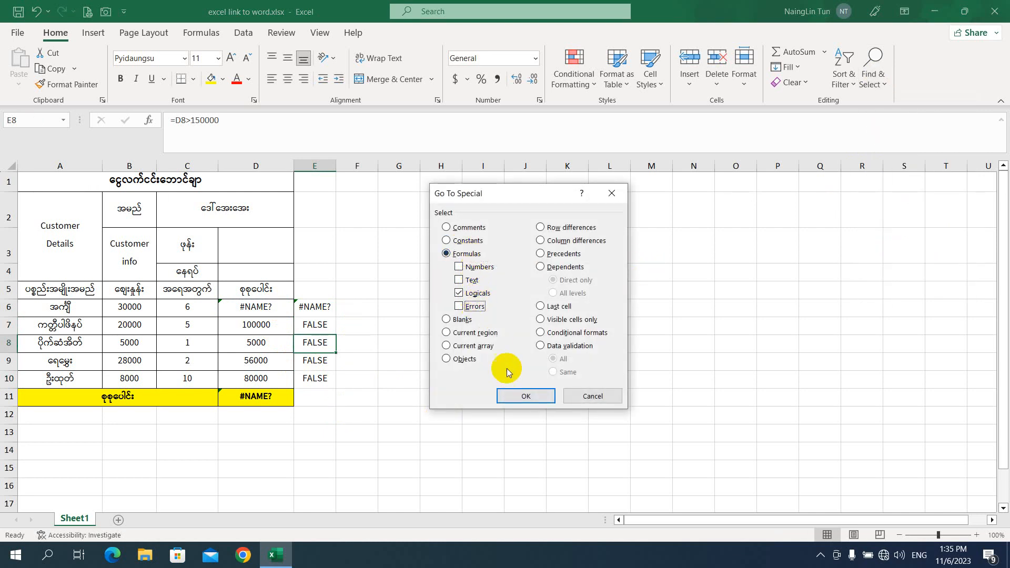
click(521, 396)
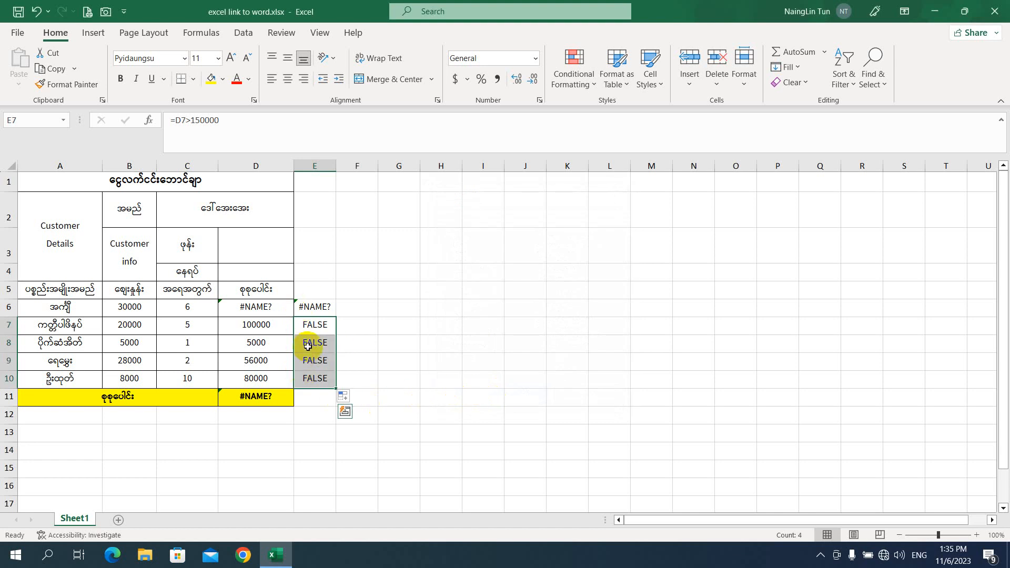
From cell D6, select only the error-returning formulas using Go To Special, excluding Text, Logicals and Numbers.
click(263, 307)
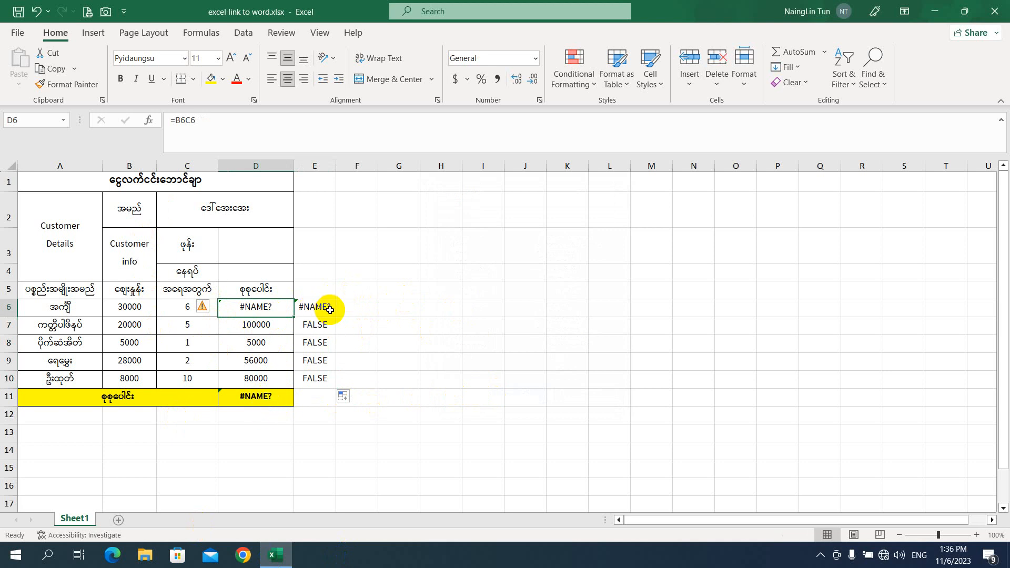
click(874, 79)
click(901, 159)
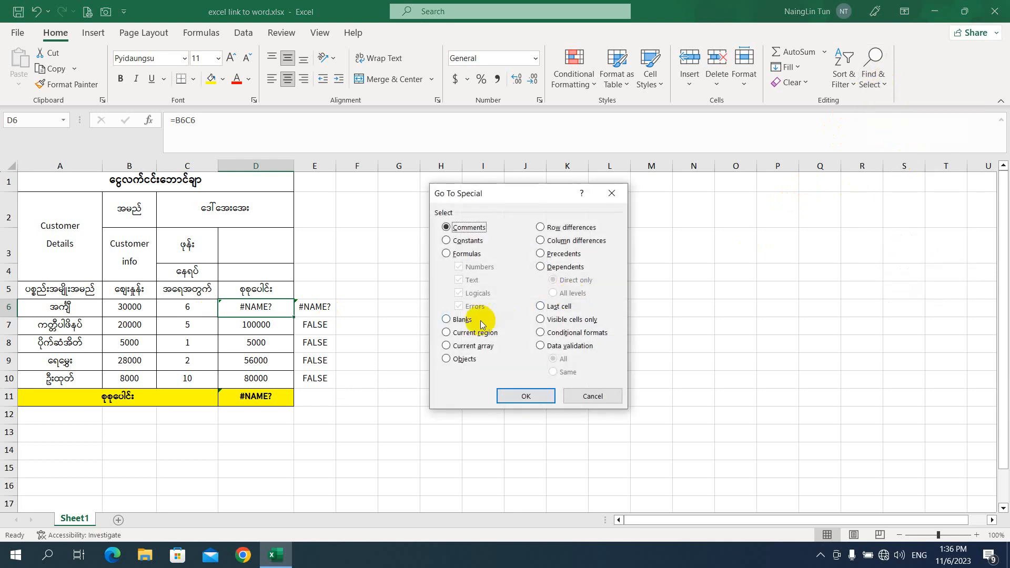
click(470, 254)
click(471, 280)
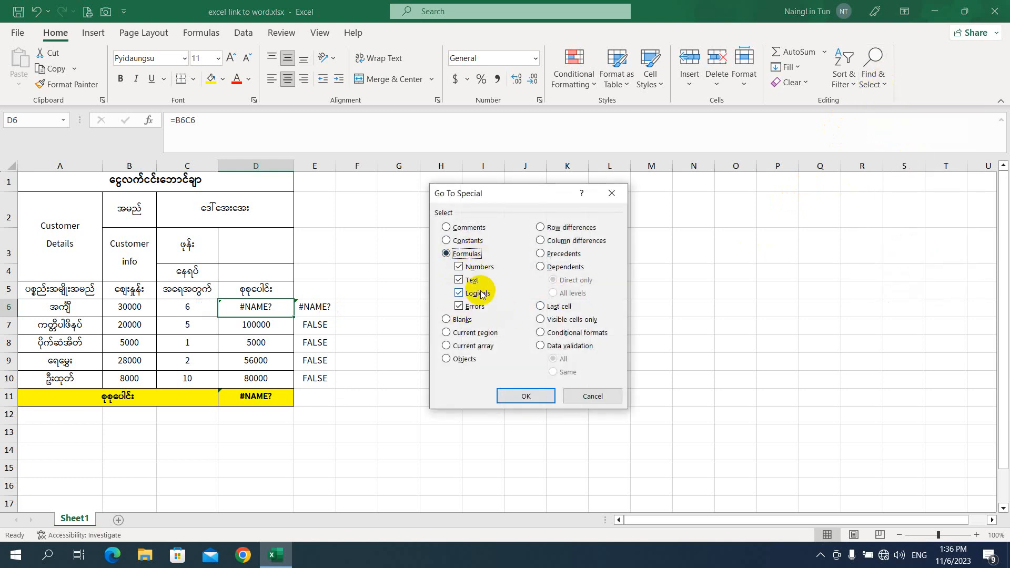
click(473, 293)
click(473, 266)
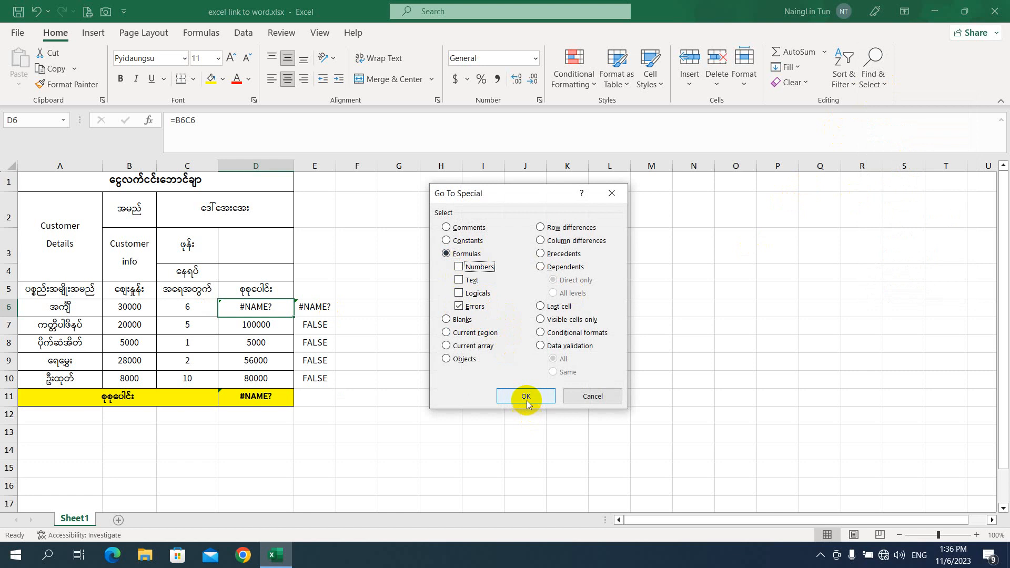
click(526, 397)
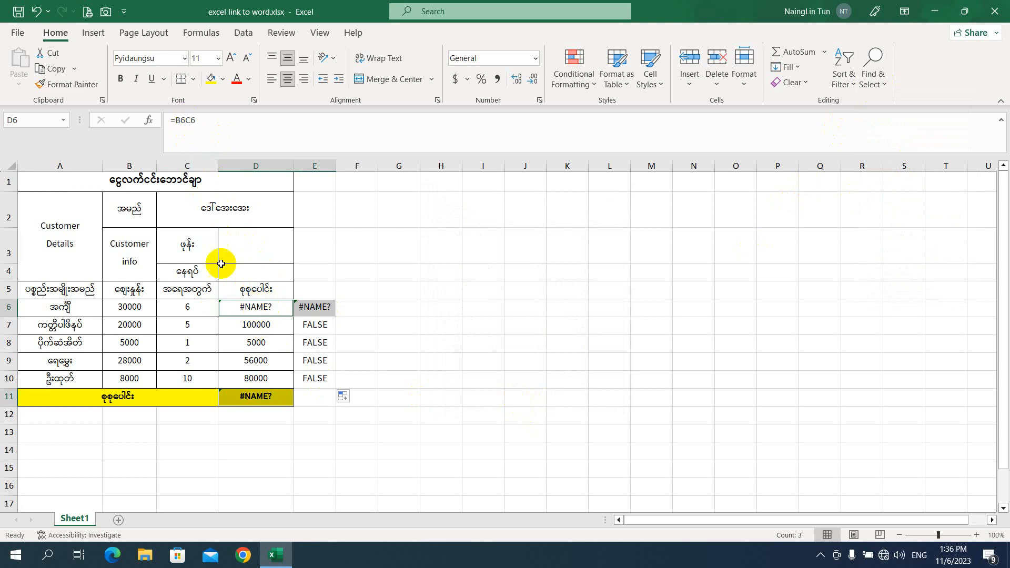
Repair the total formula in D6 by adding the multiplication sign, making it =B6*C6.
click(185, 120)
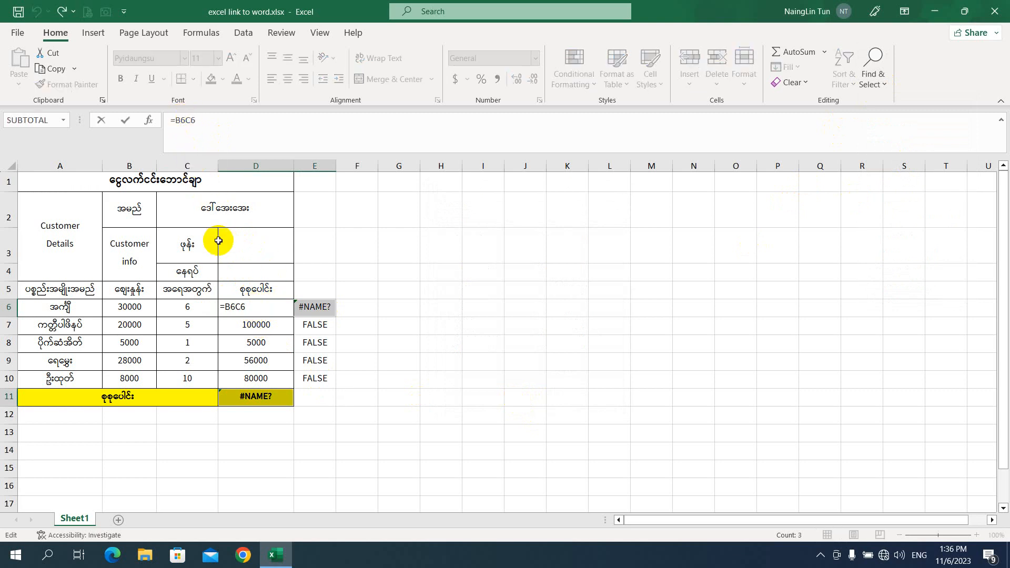
text(*)
key(Tab)
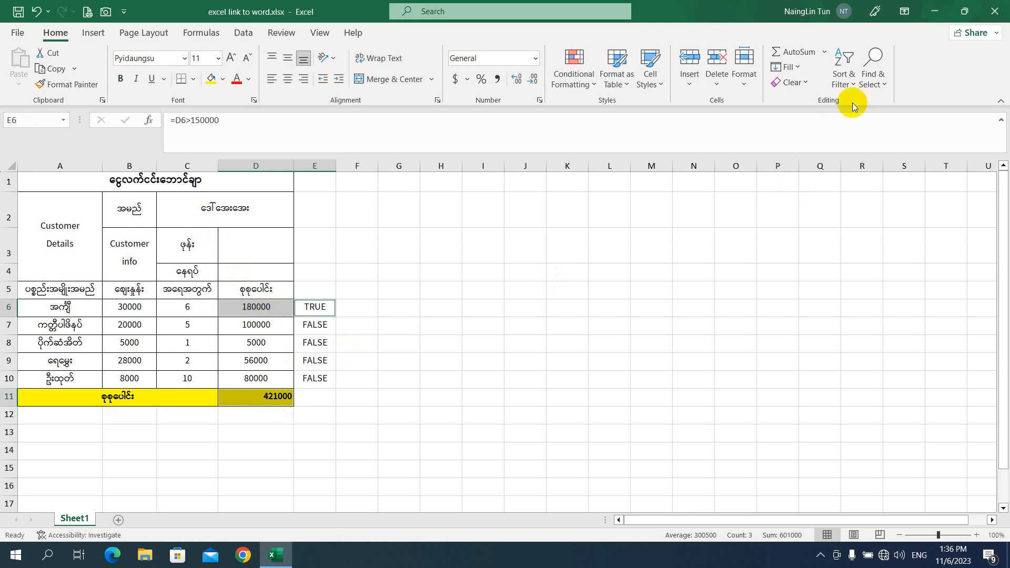
click(876, 86)
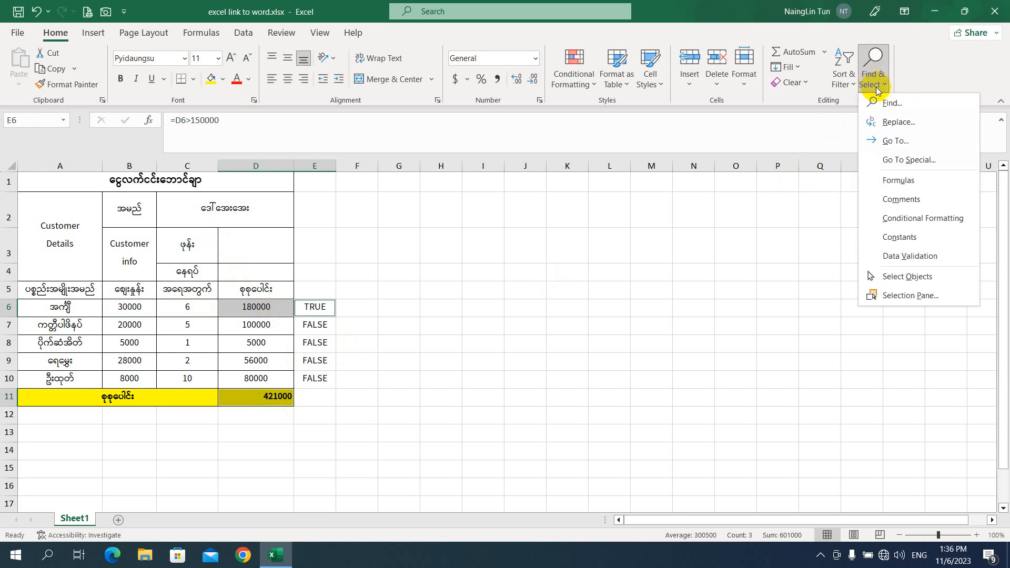
click(901, 160)
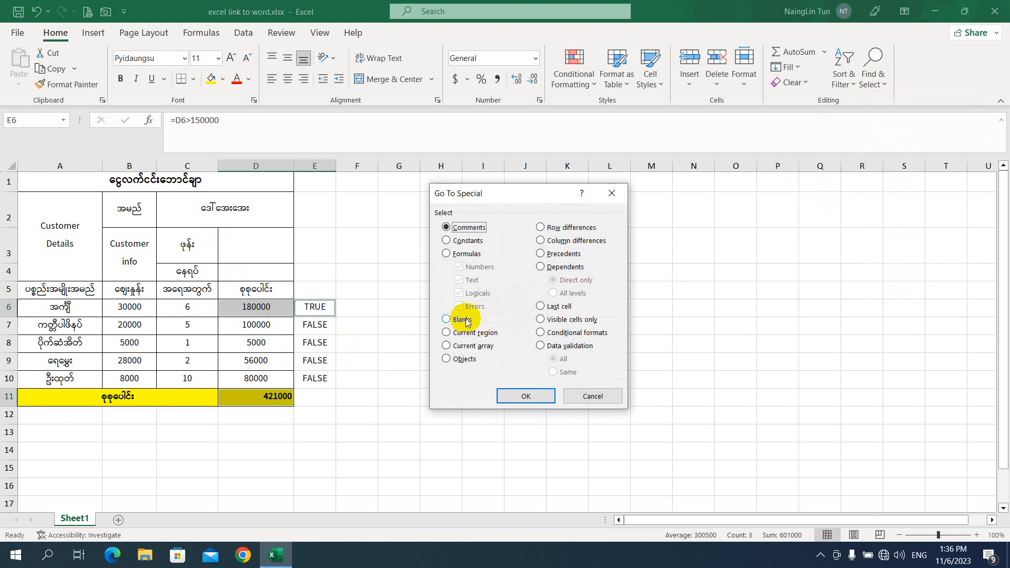
click(591, 398)
click(401, 351)
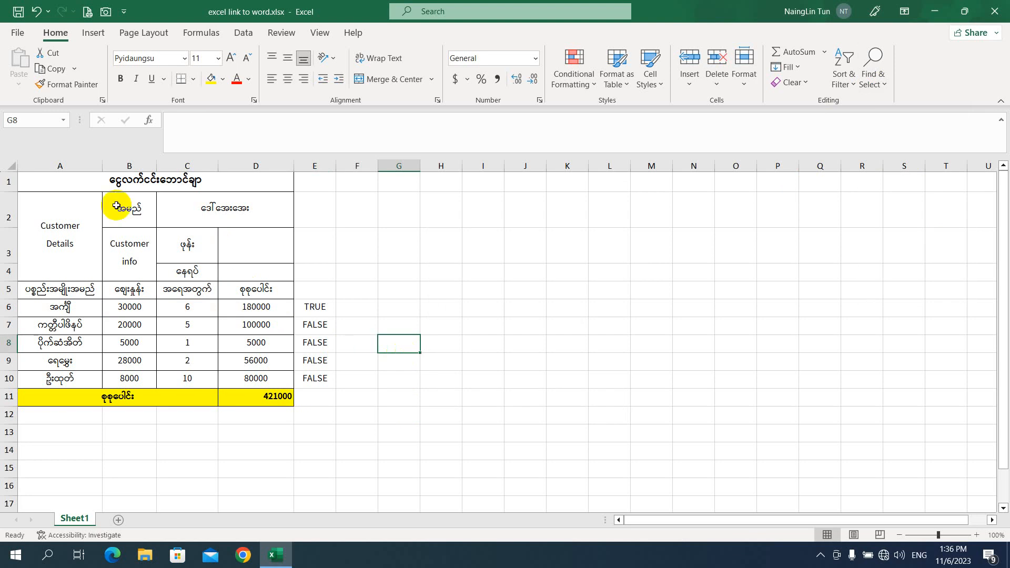
Open the recent workbook 3d Sum.xlsx and go to its Mandalay sheet.
click(21, 34)
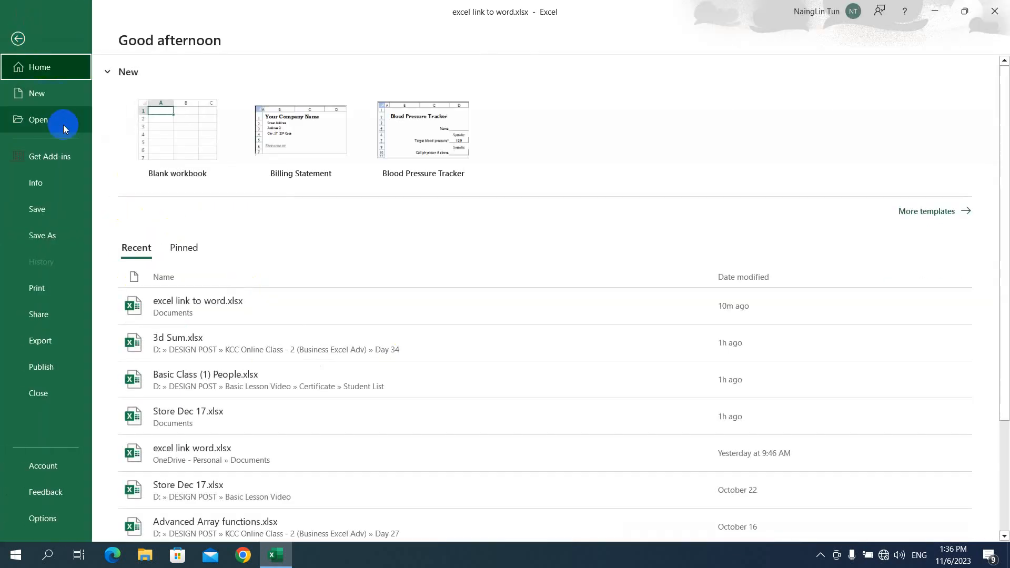
click(210, 345)
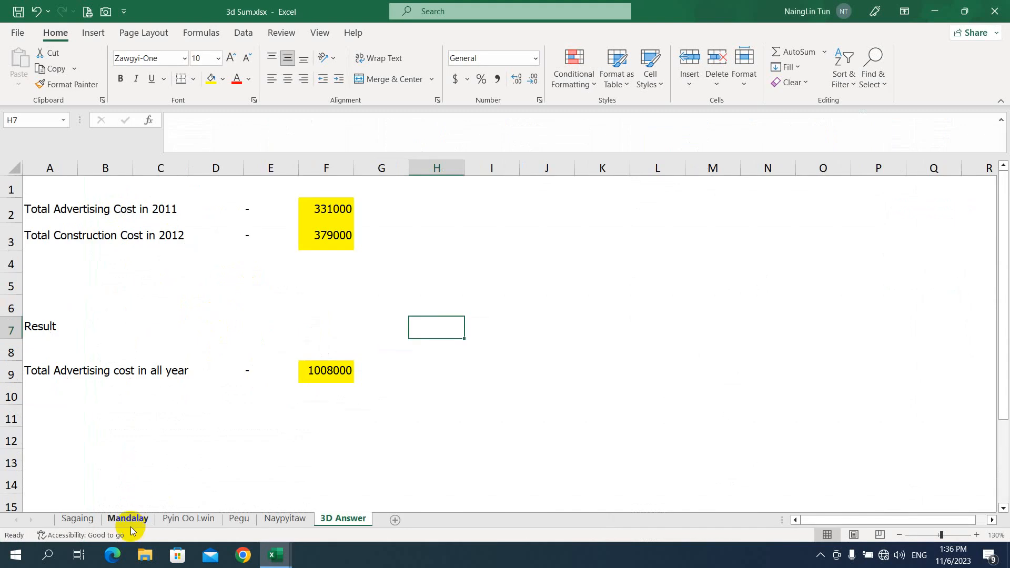
click(128, 520)
click(196, 326)
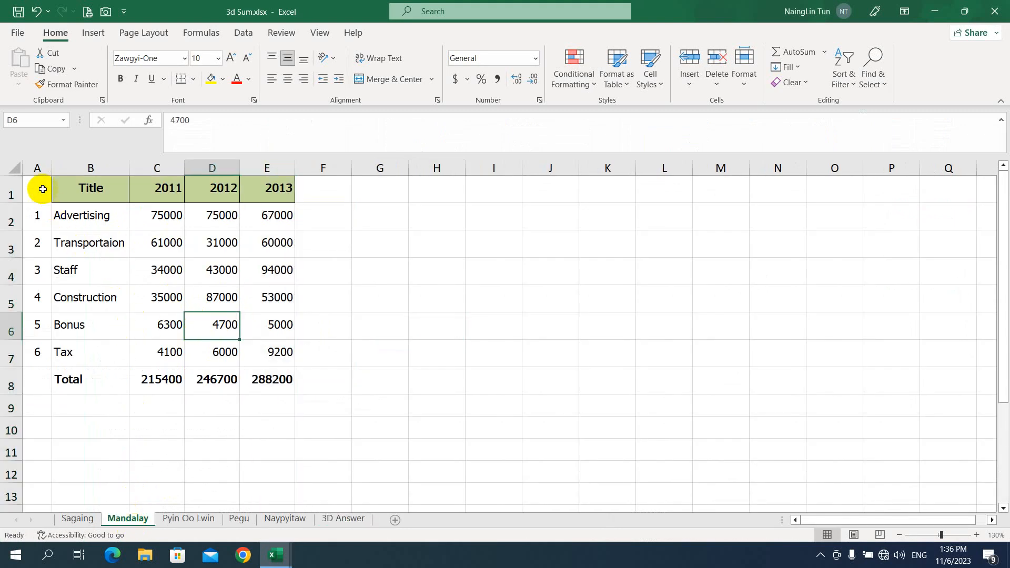
Apply all borders to the cost table in A1:E8 on the Mandalay sheet.
drag(38, 188, 286, 388)
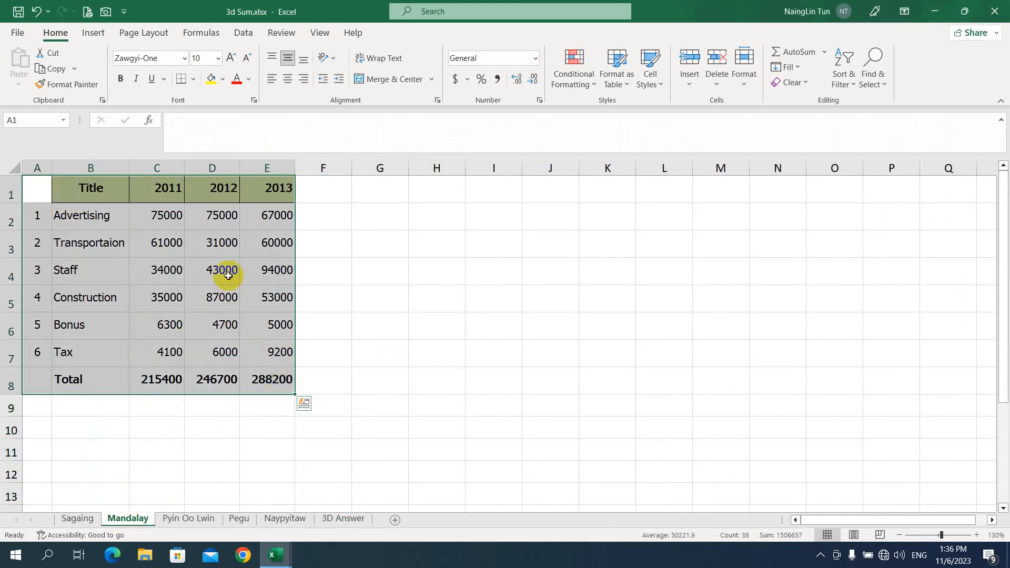
click(193, 78)
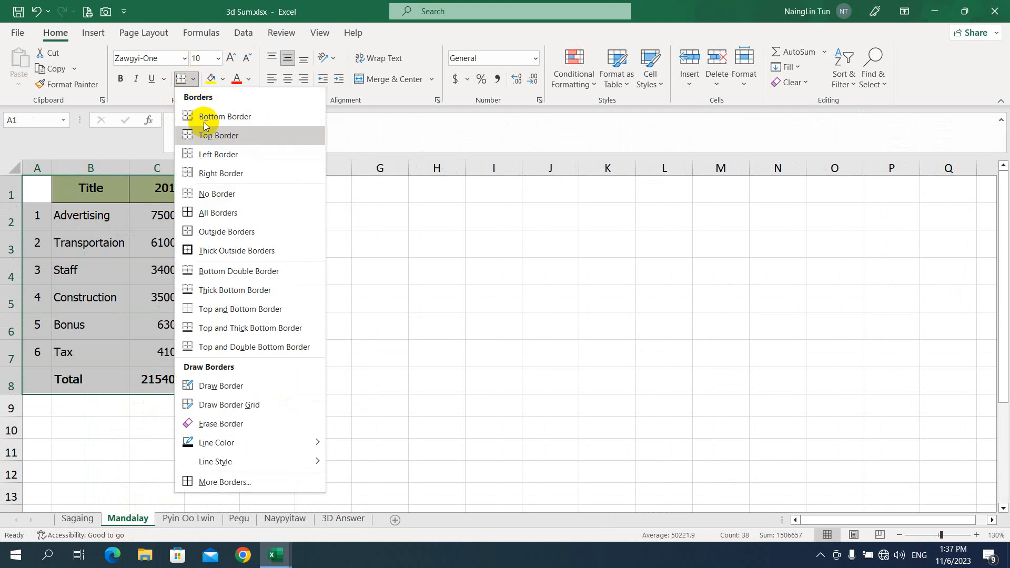
click(210, 213)
click(124, 263)
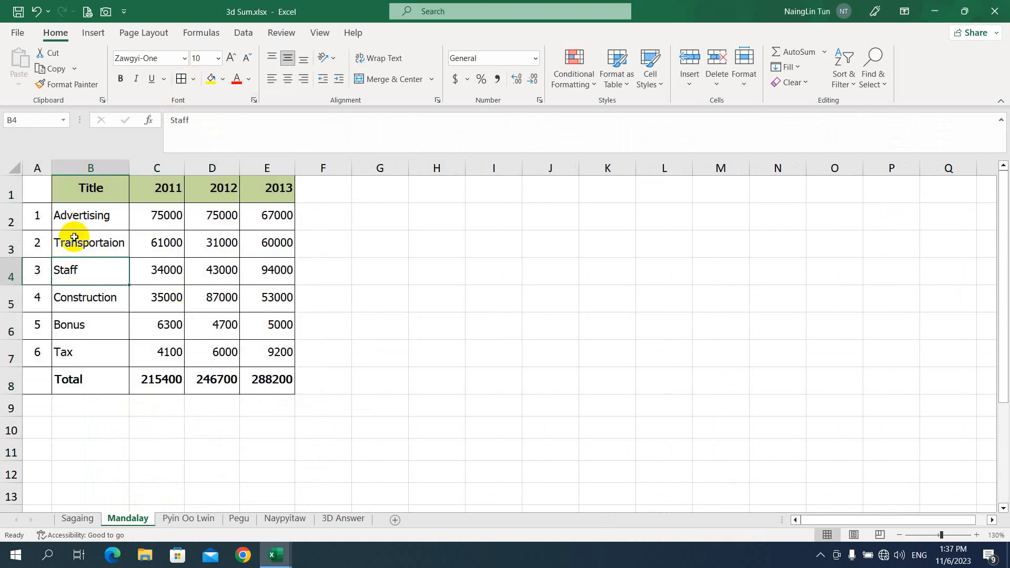
Insert a blank row above each of the Transportaion, Staff, Construction, Bonus and Tax rows.
click(9, 240)
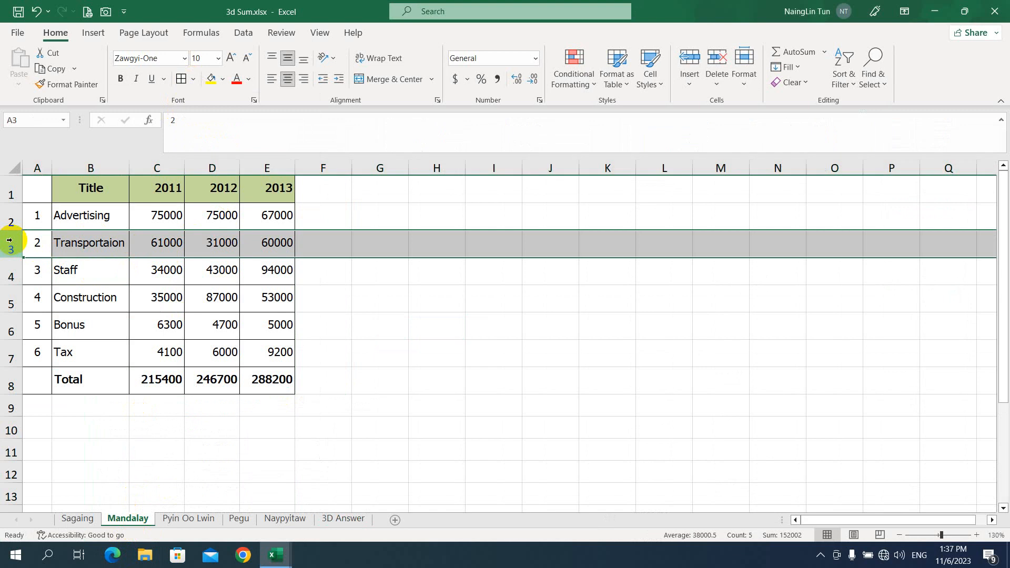
key(ctrl+shift+plus)
click(48, 240)
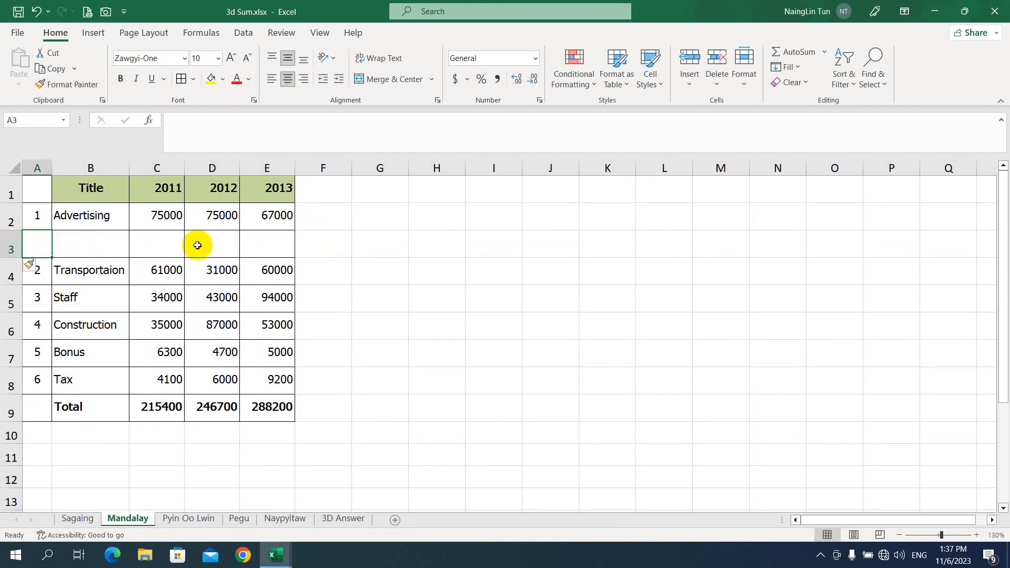
click(7, 299)
key(ctrl+shift+plus)
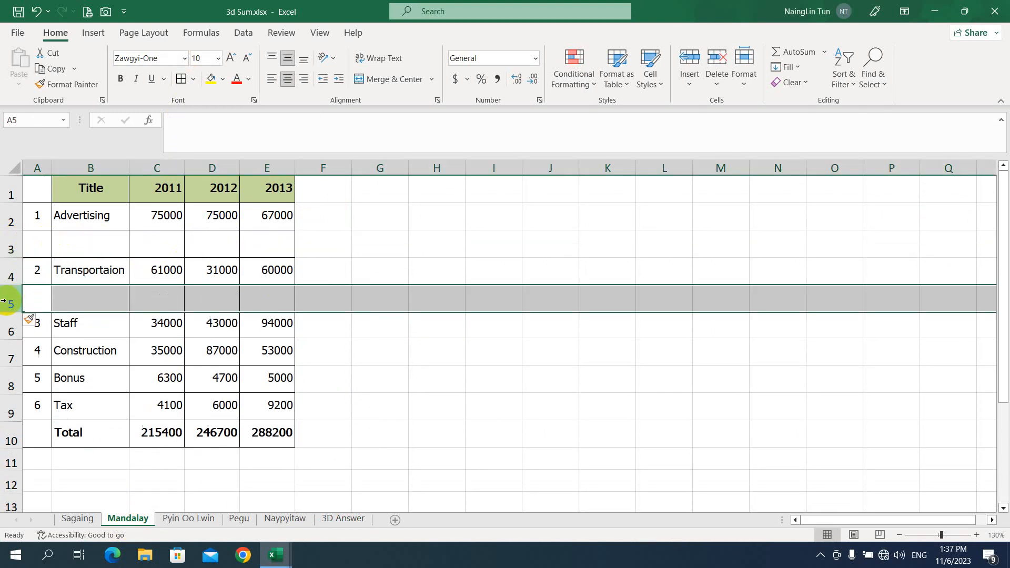
click(8, 355)
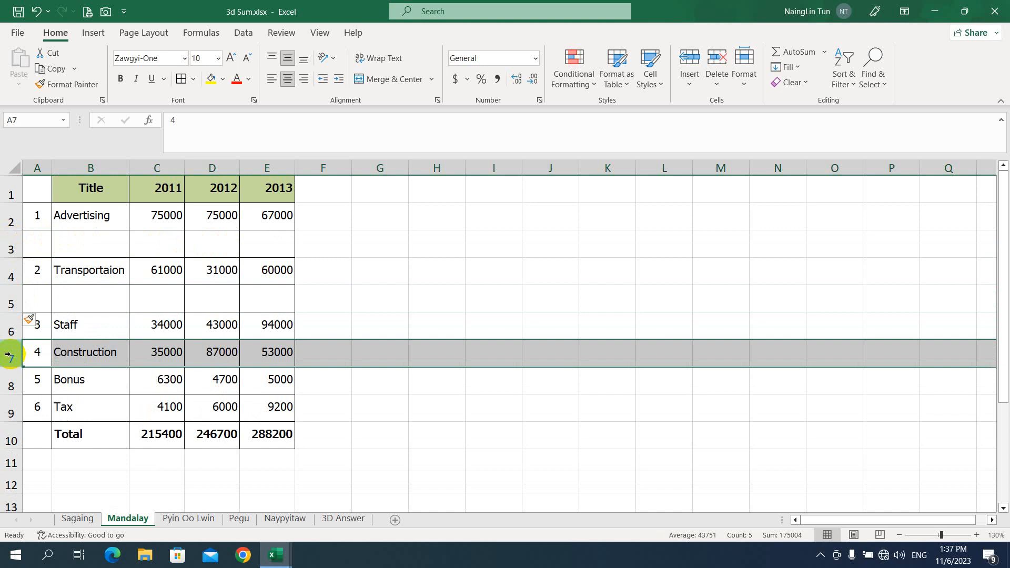
key(ctrl+shift+plus)
click(7, 412)
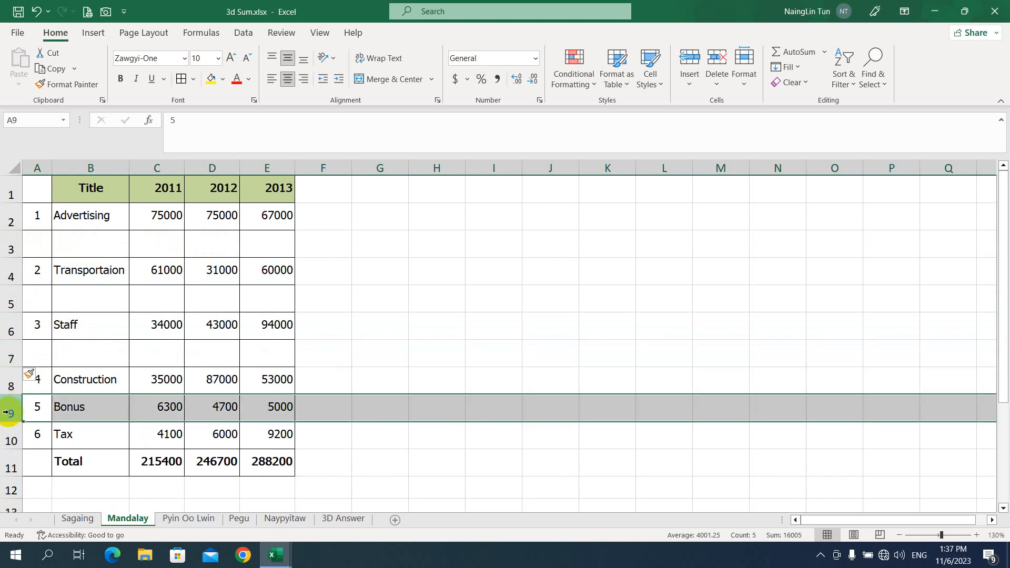
key(ctrl+shift+plus)
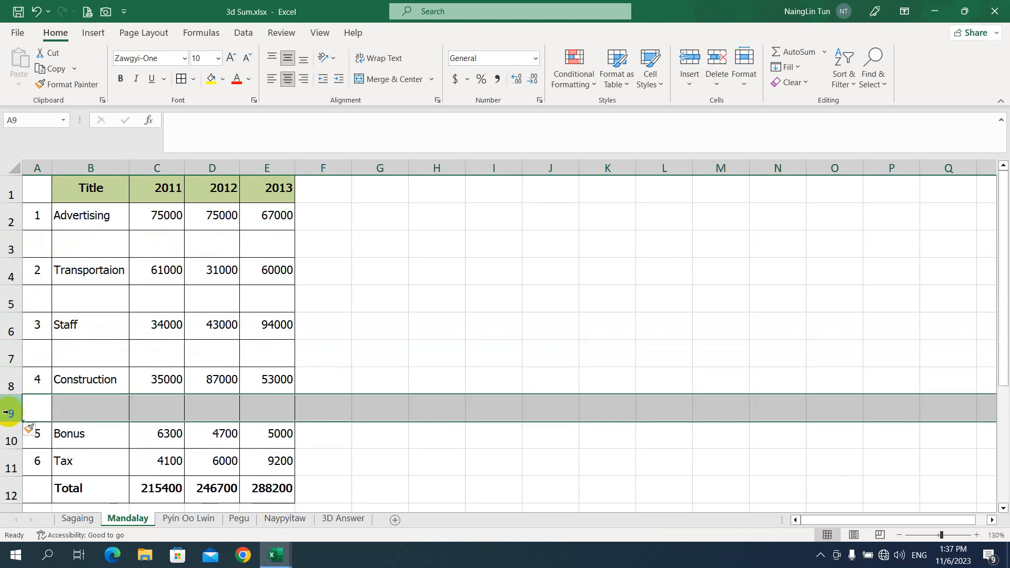
click(11, 463)
key(ctrl+shift+plus)
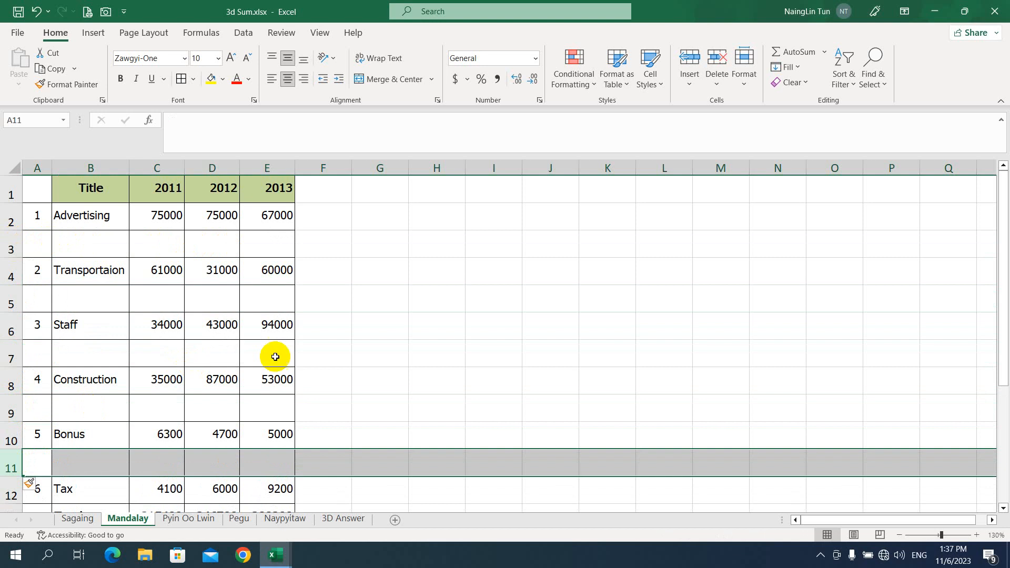
click(357, 329)
scroll(121, 369, down, 2)
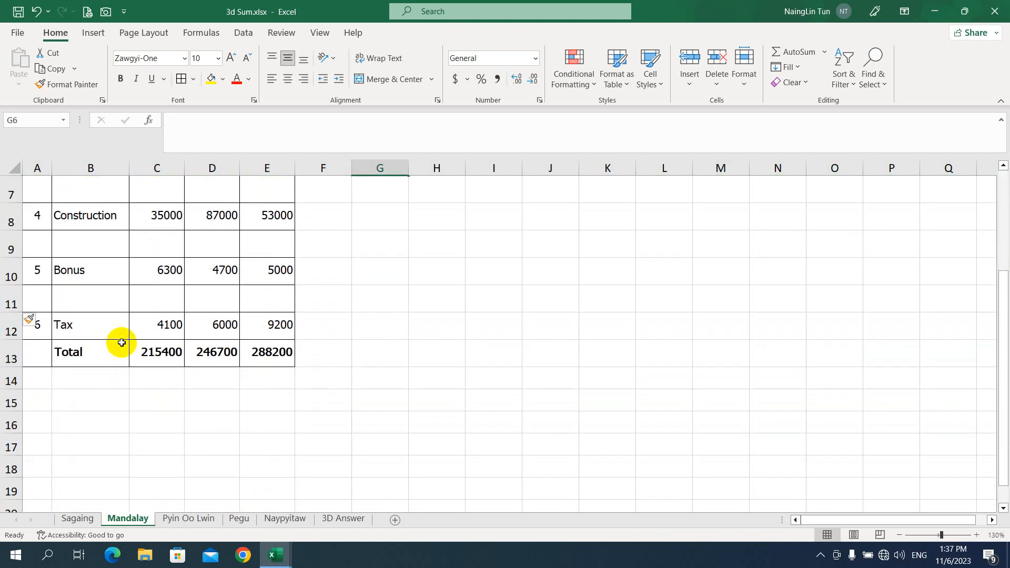
scroll(121, 342, up, 2)
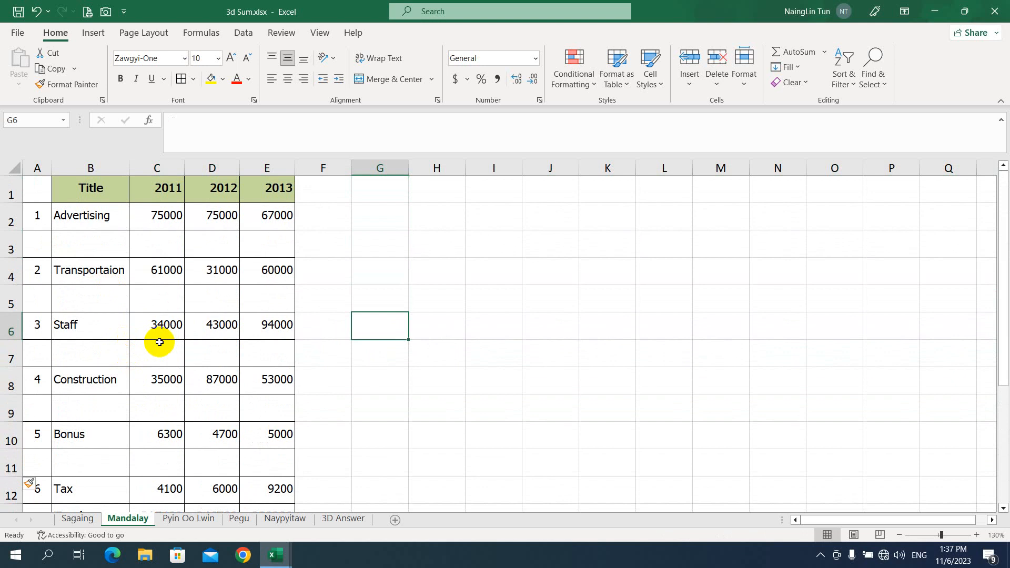
Enter the header No in A1 and the label total in A13 of the cost table.
click(40, 188)
text(N)
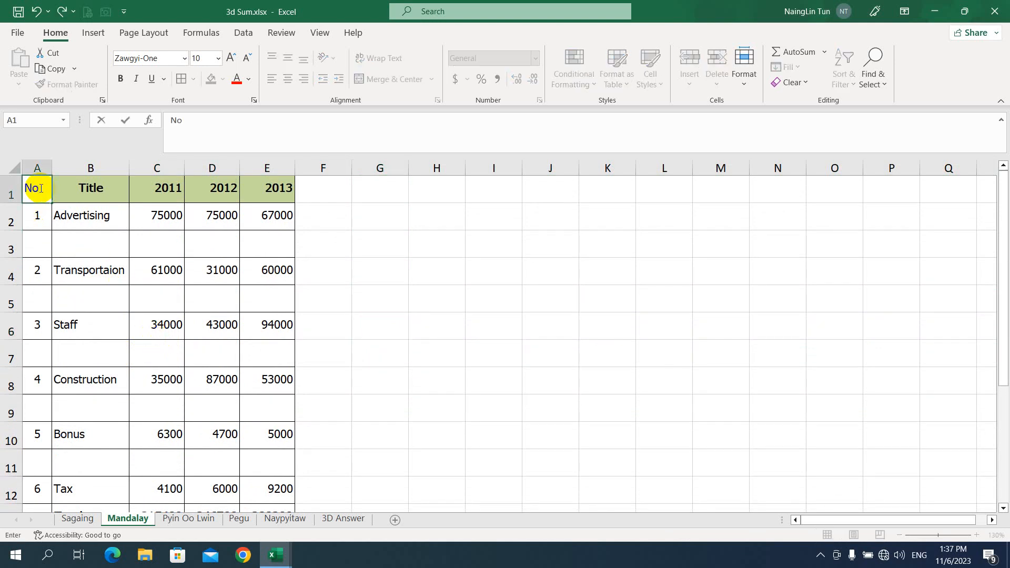
text(o)
key(Return)
scroll(173, 340, down, 2)
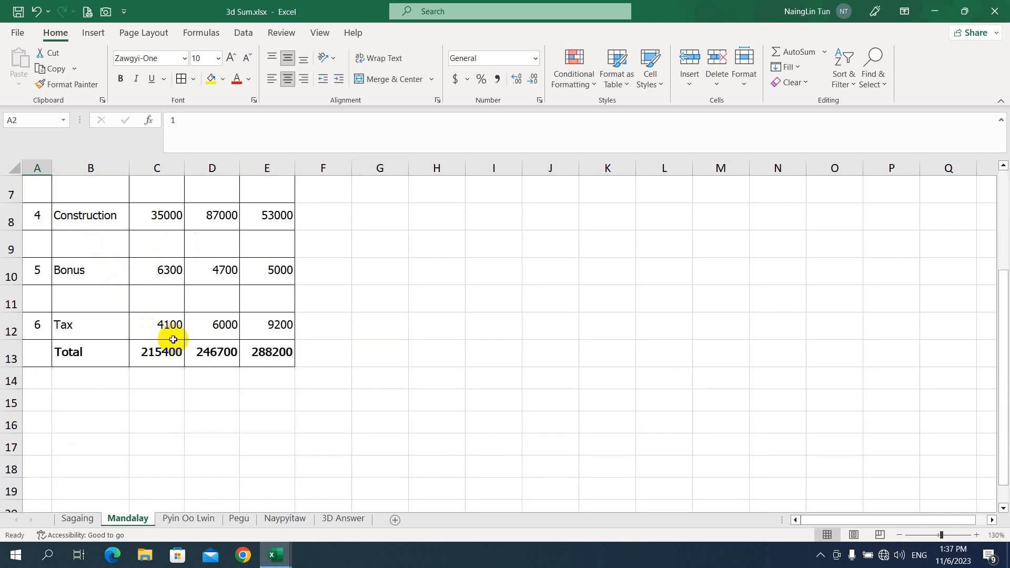
click(45, 356)
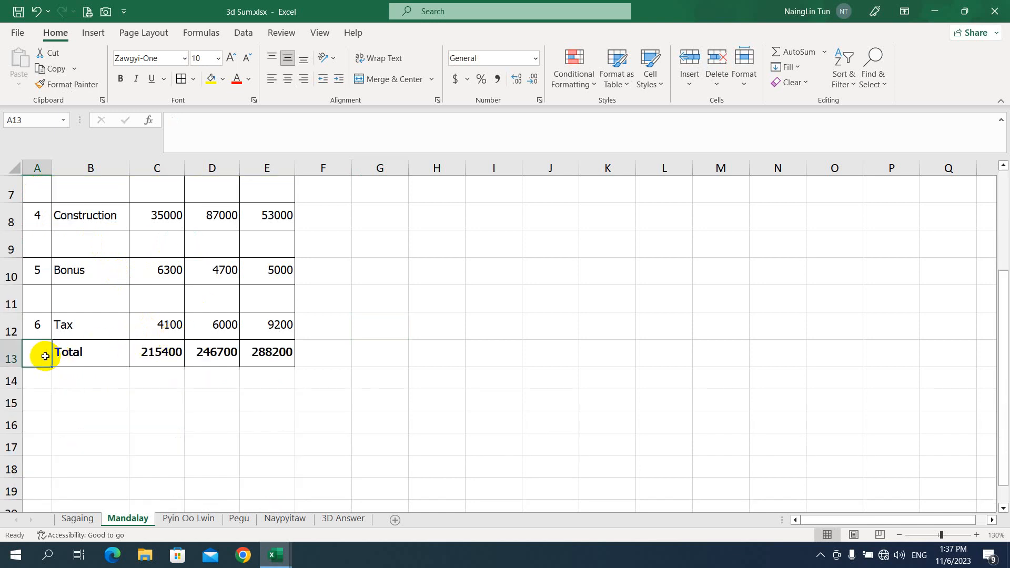
text(total)
key(Return)
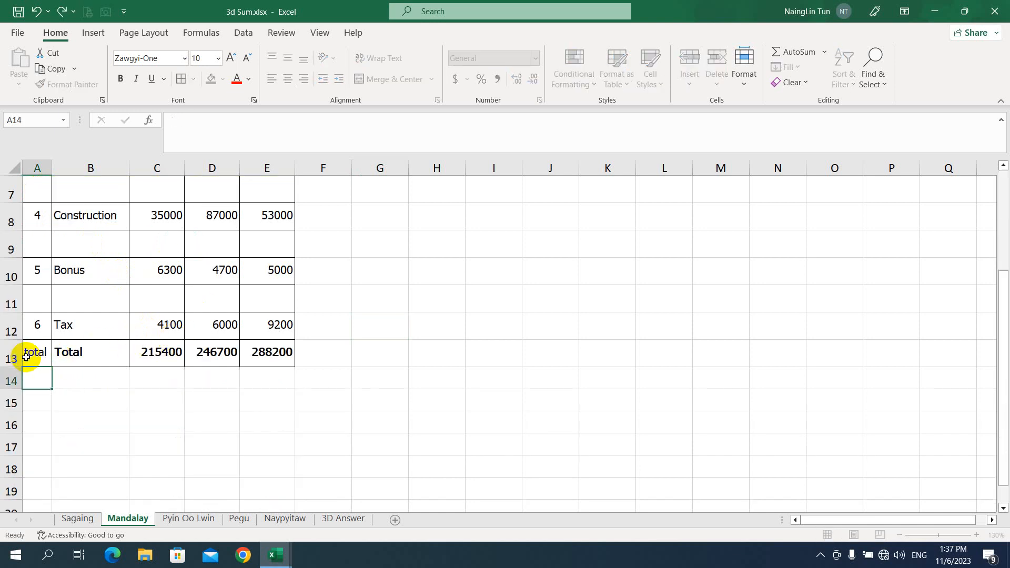
Look over the empty rows between the items of the cost table.
scroll(80, 352, up, 1)
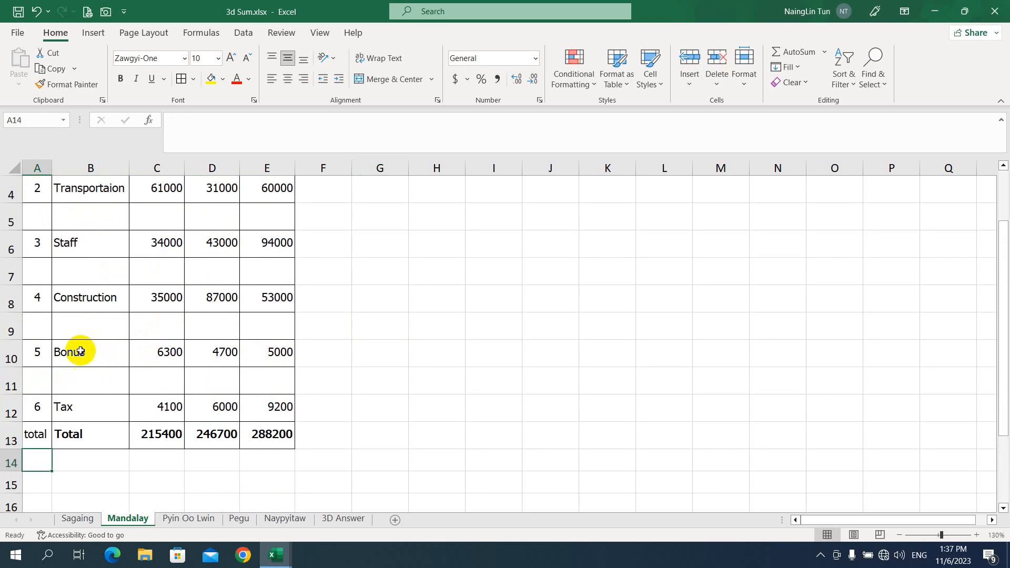
scroll(97, 329, up, 1)
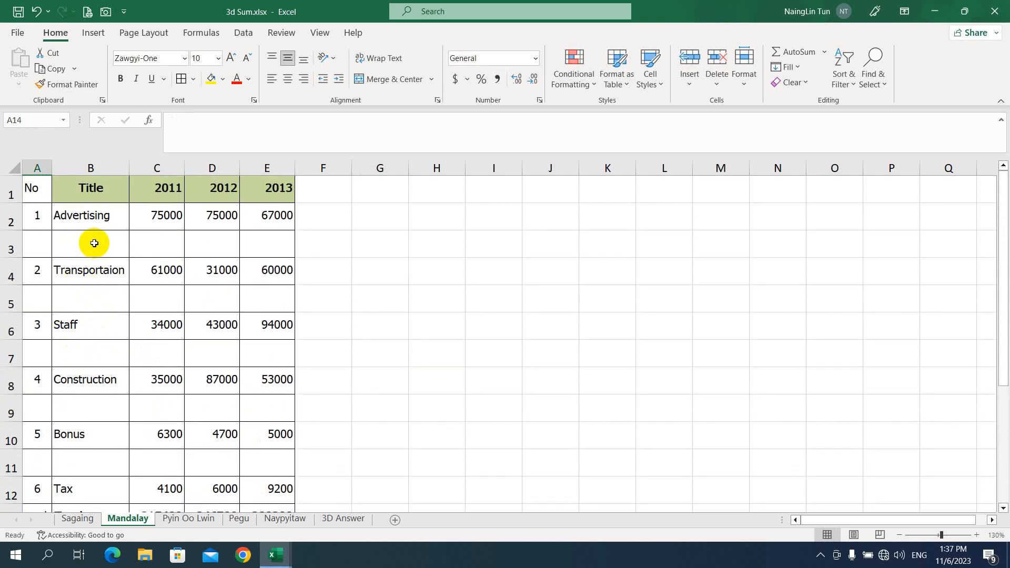
click(94, 243)
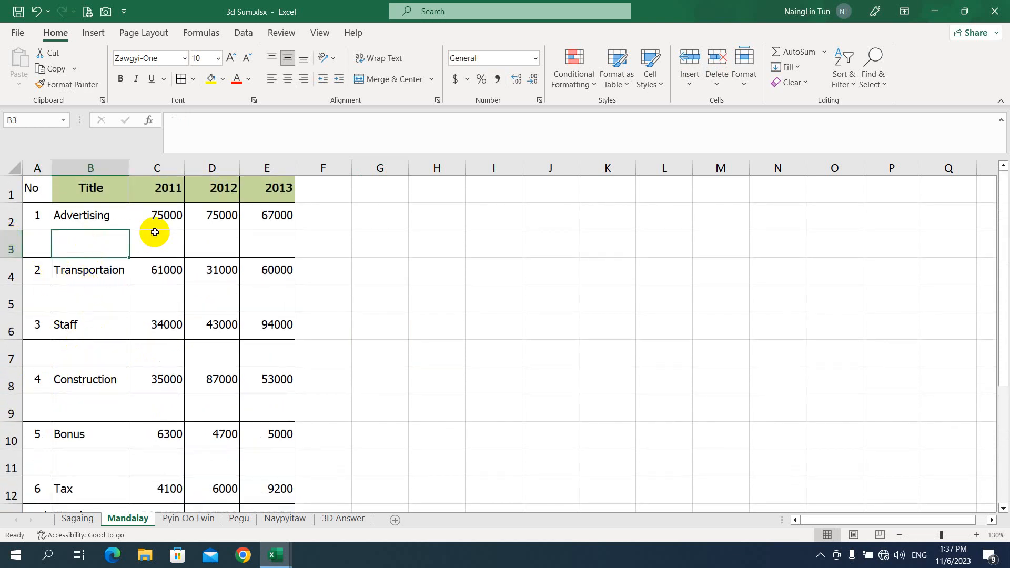
click(47, 294)
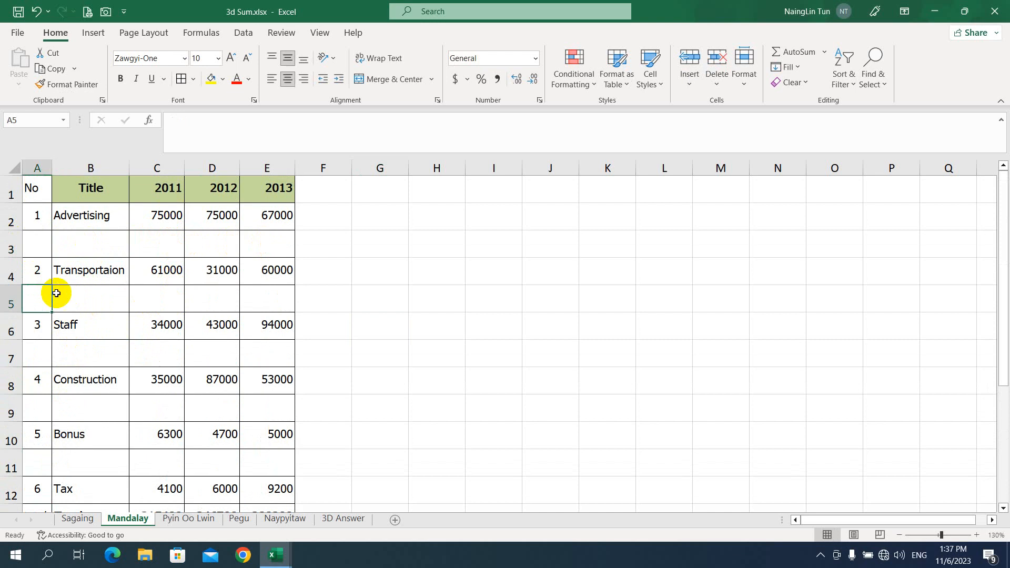
click(50, 356)
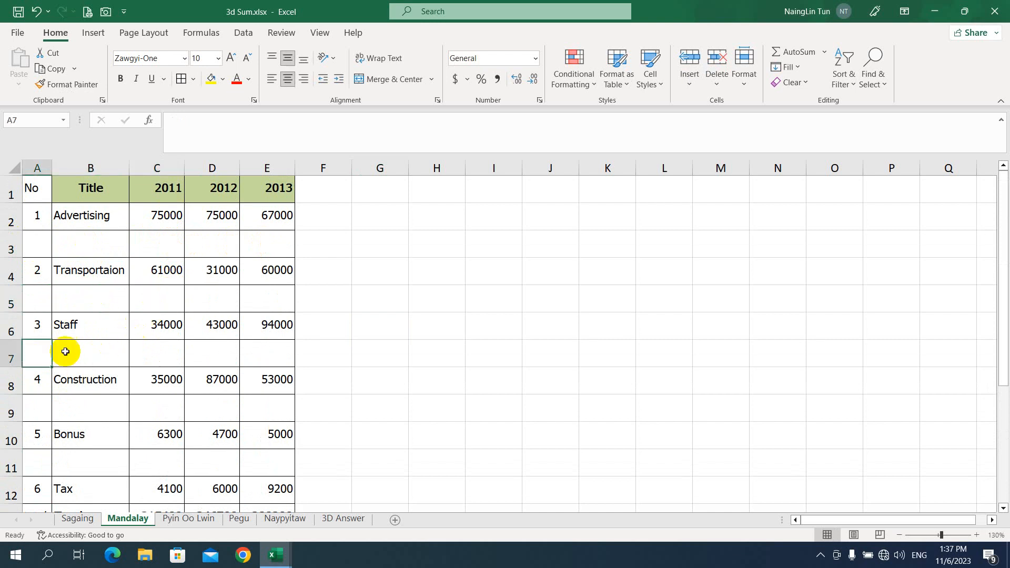
click(105, 353)
click(158, 352)
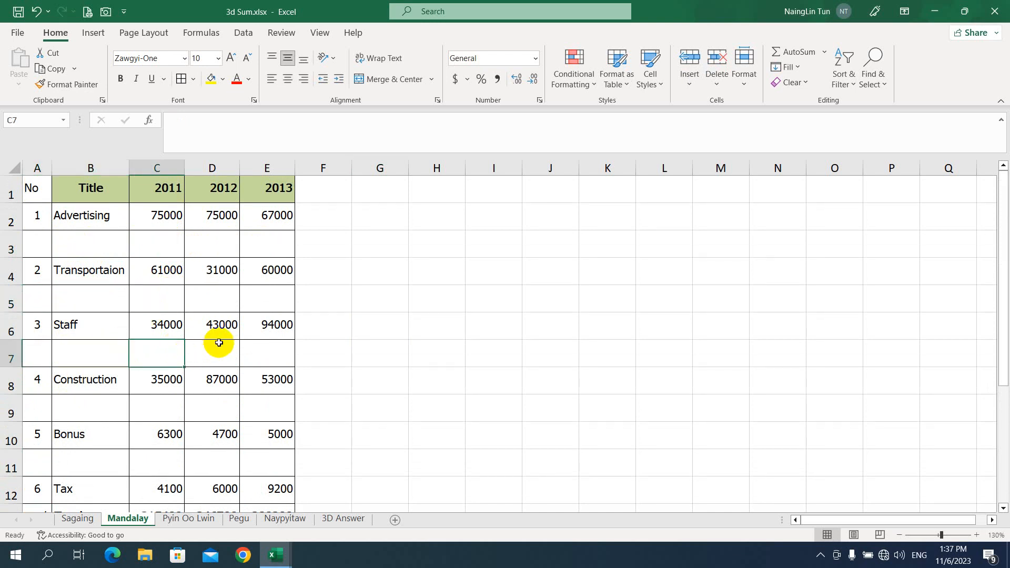
scroll(207, 313, down, 1)
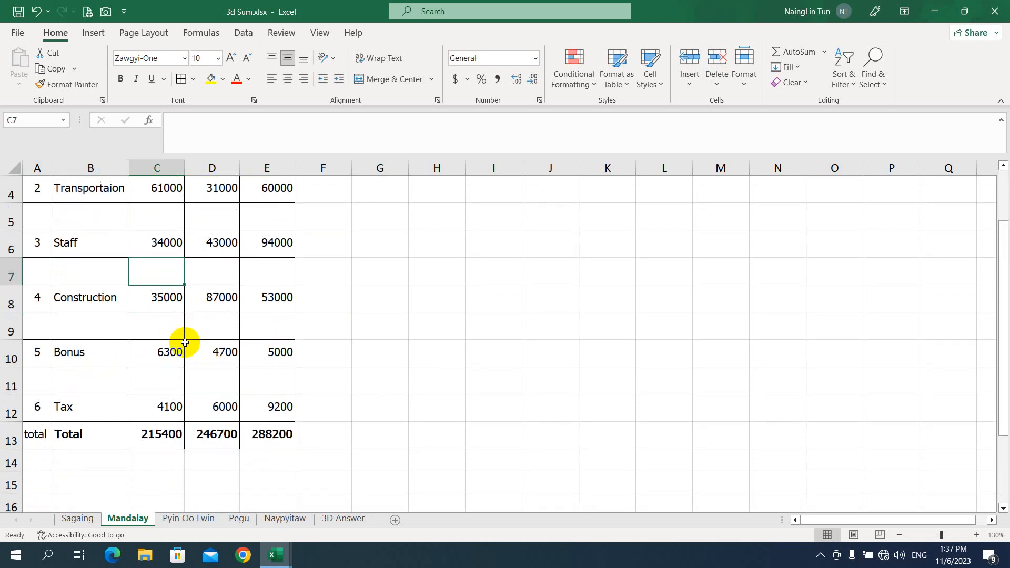
Select all blank cells on the Mandalay sheet using Go To Special with the Blanks option.
click(335, 309)
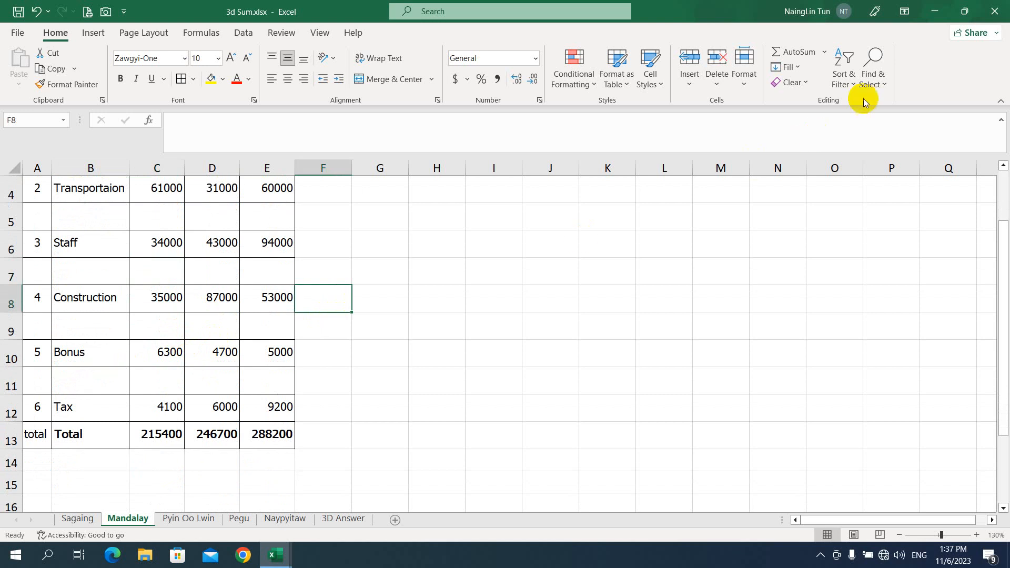
click(872, 74)
click(907, 157)
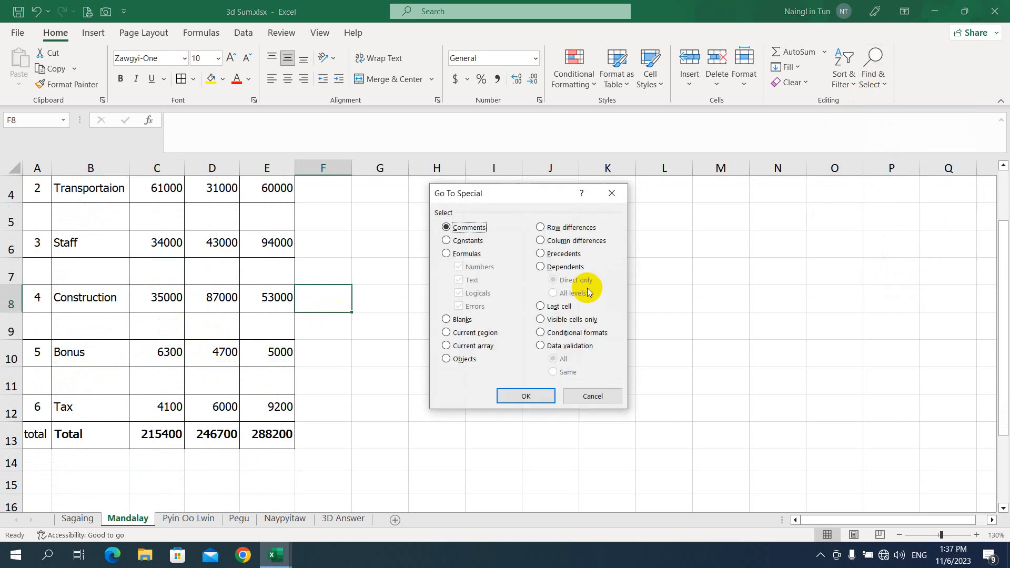
click(462, 319)
click(526, 396)
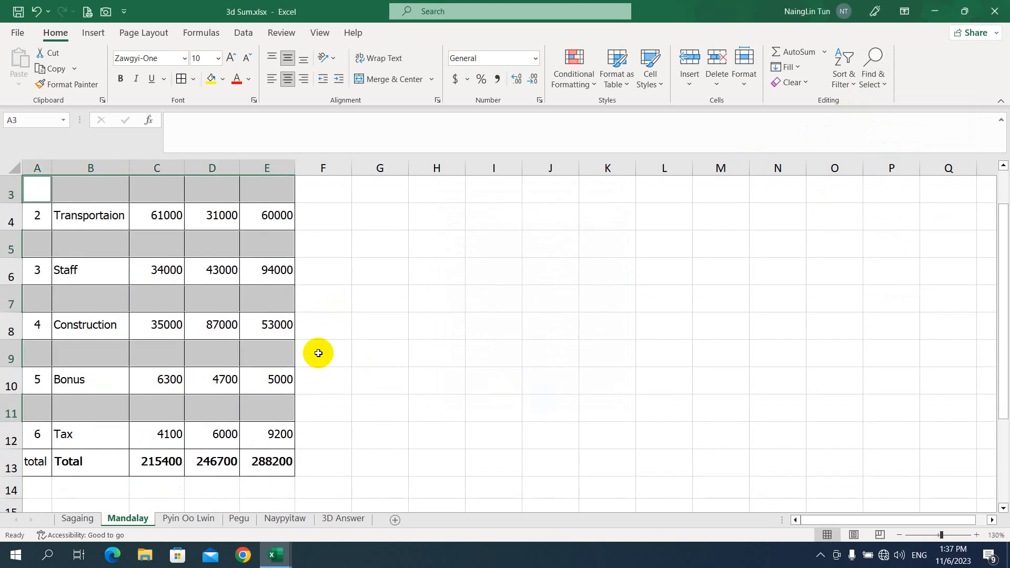
scroll(163, 308, up, 1)
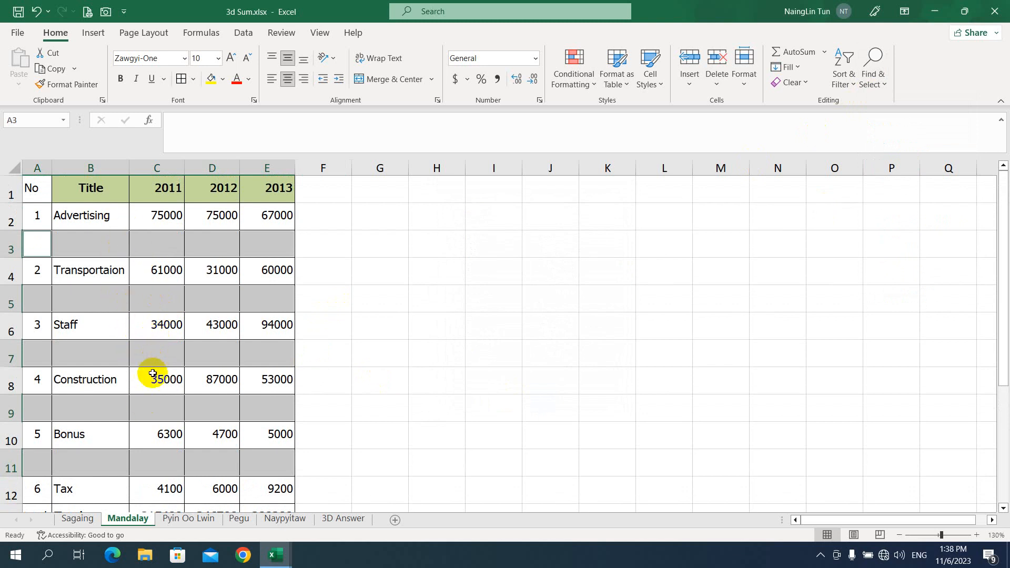
scroll(153, 377, down, 1)
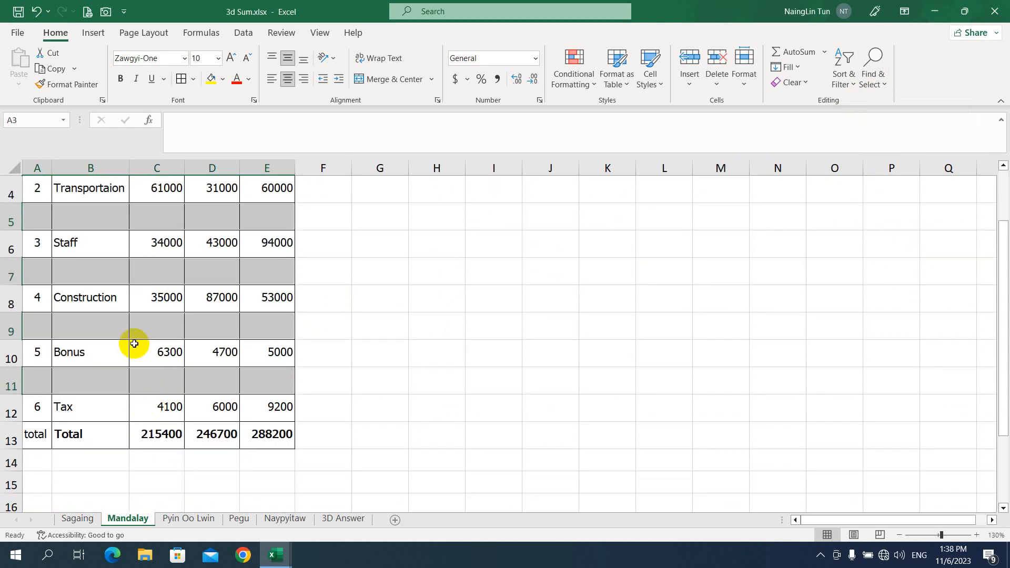
scroll(134, 344, up, 1)
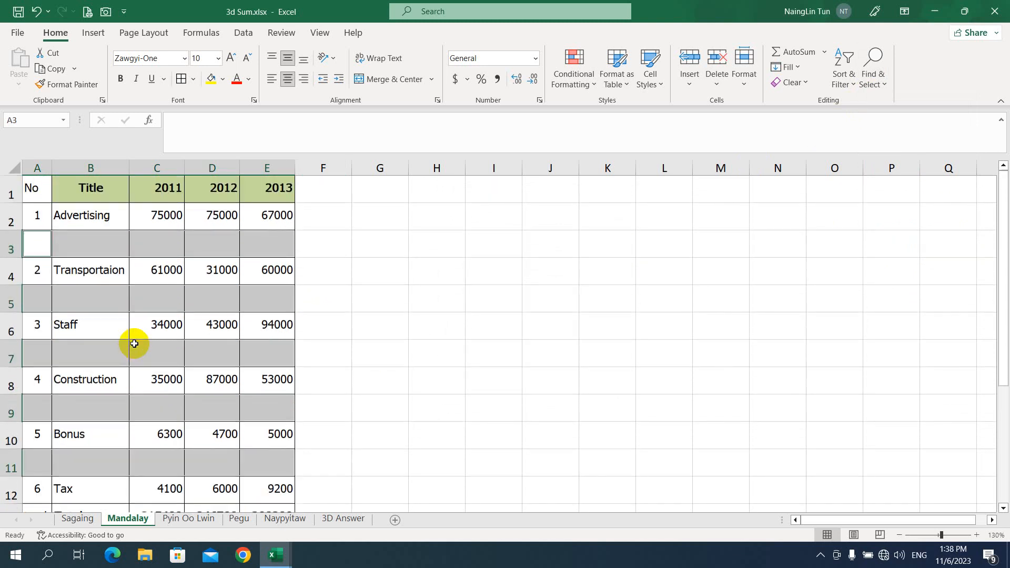
Delete the selected blank cells with the Entire row option, then clear the selection.
right_click(154, 240)
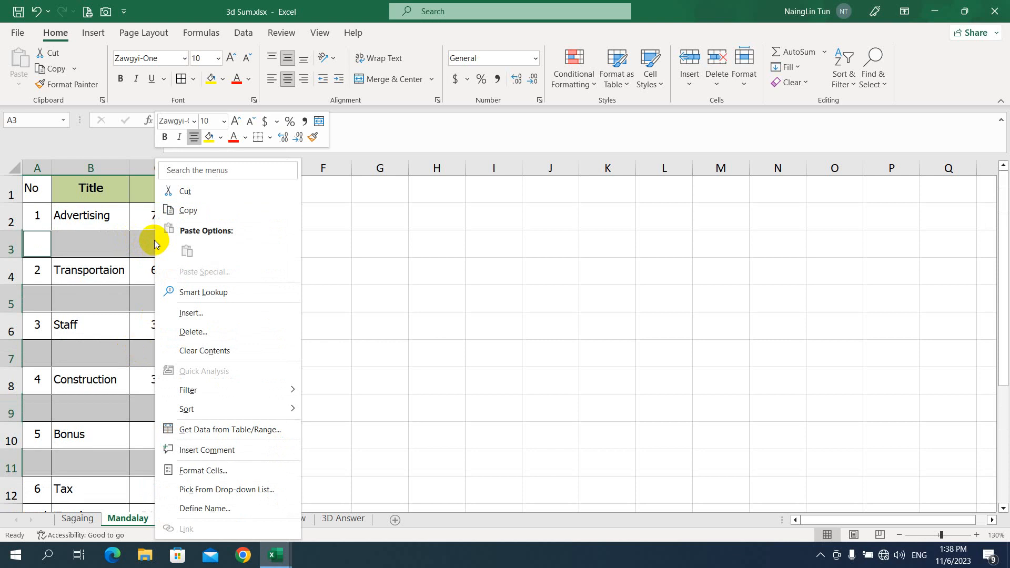
click(214, 332)
drag(201, 289, 358, 240)
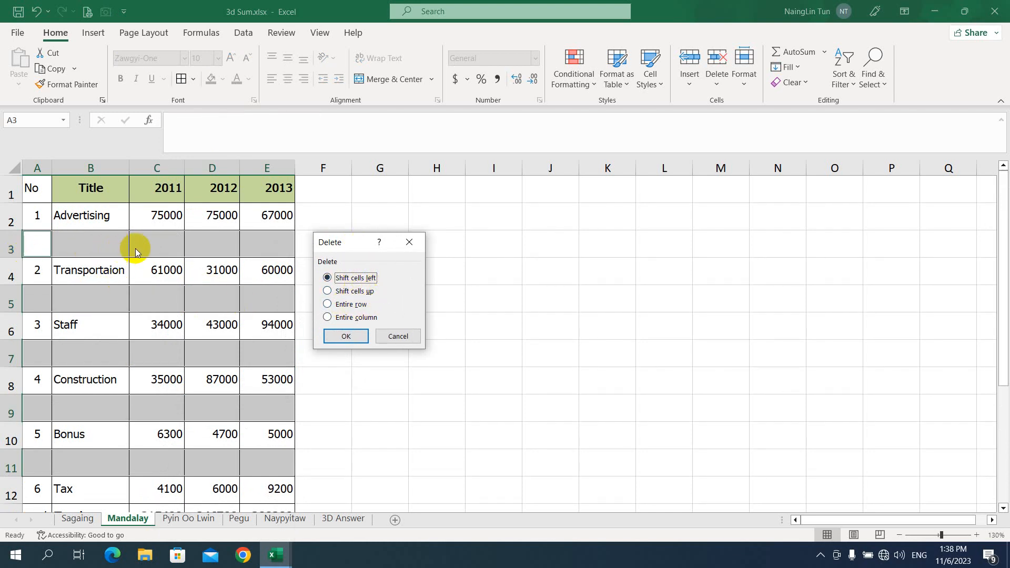
click(352, 305)
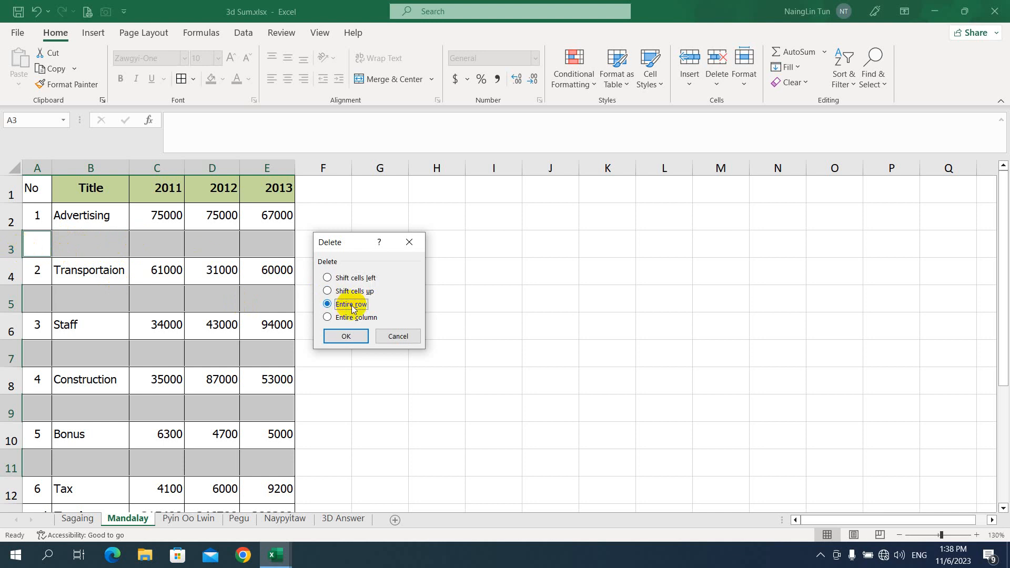
click(347, 336)
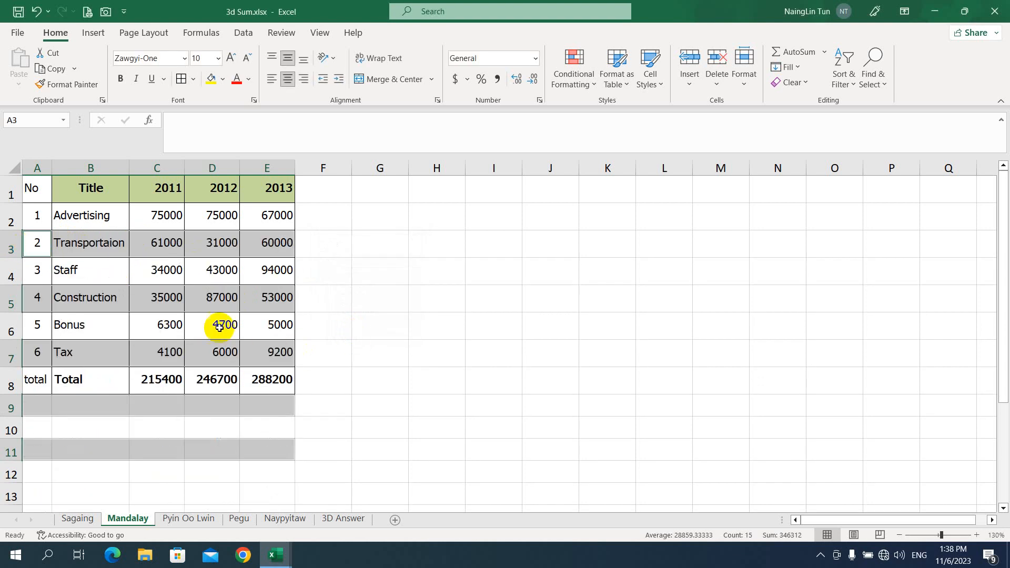
click(323, 270)
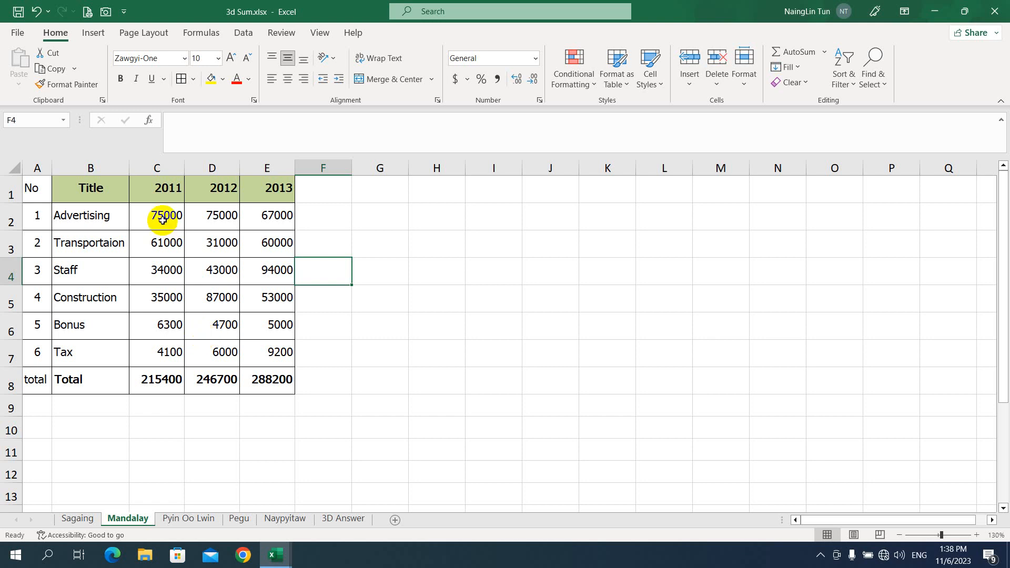
Undo the deletion of the blank rows and deselect them.
click(36, 190)
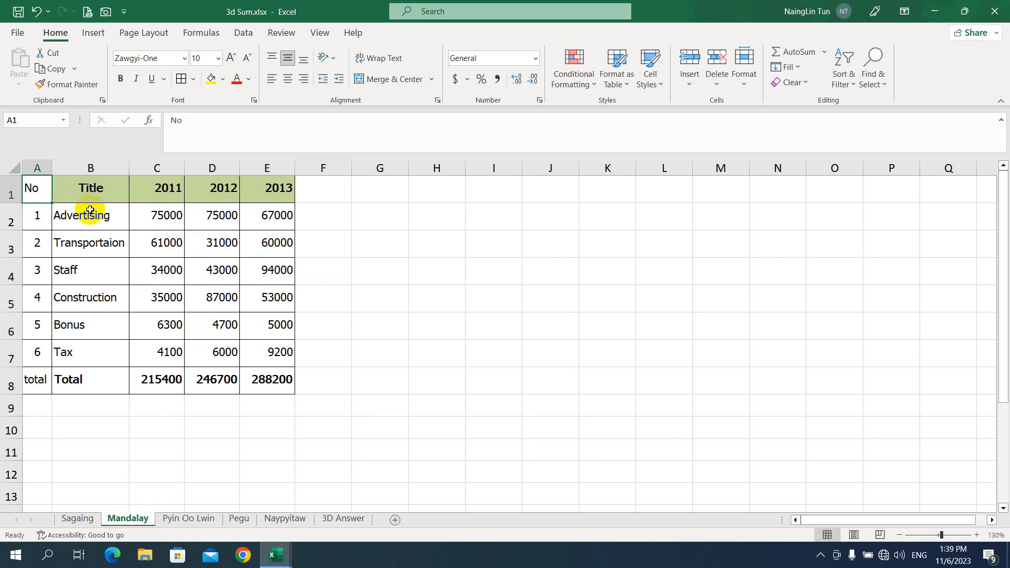
key(ctrl+z)
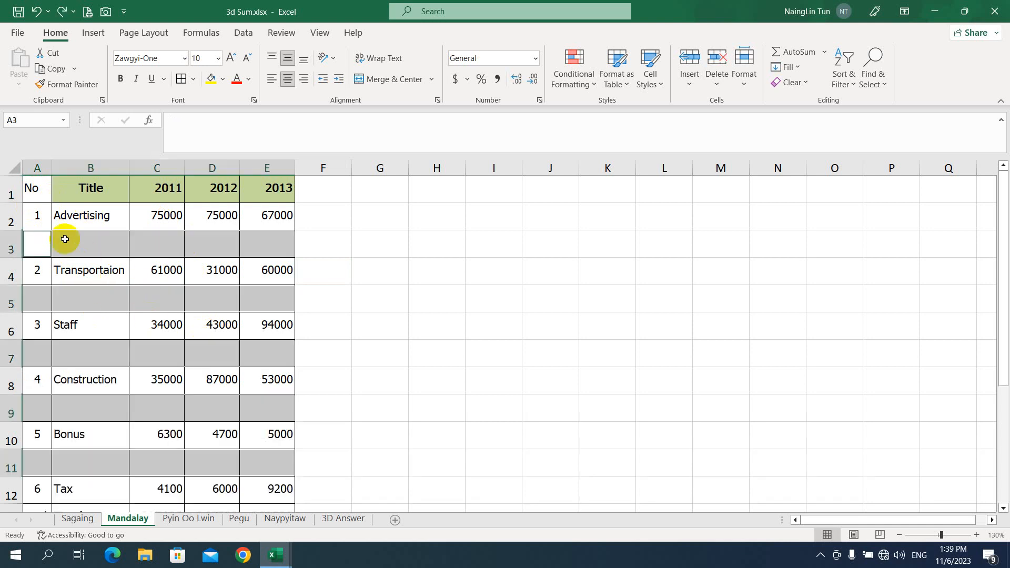
click(346, 243)
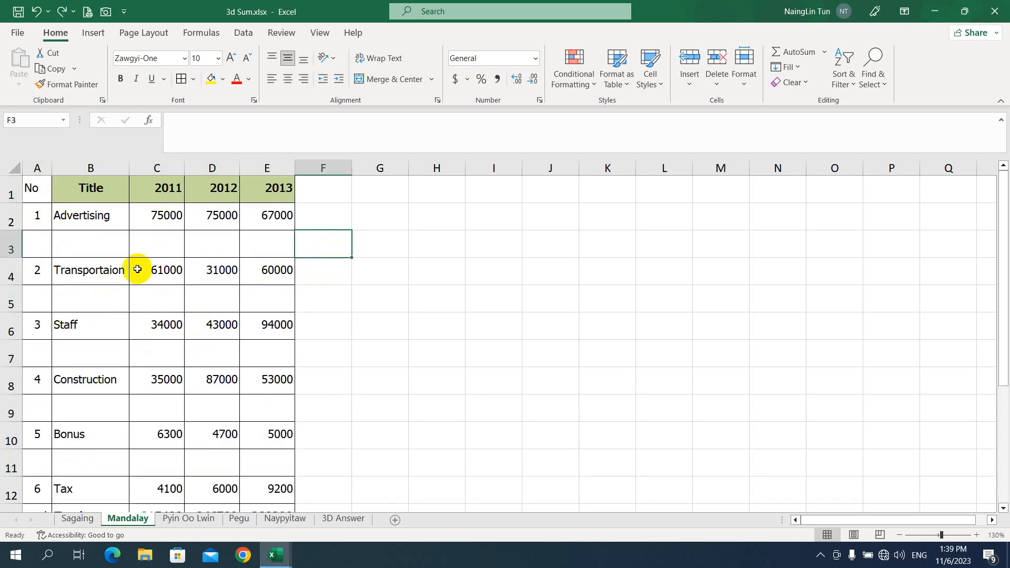
Delete the blank row above Transportaion and the blank row above Staff one at a time.
click(11, 243)
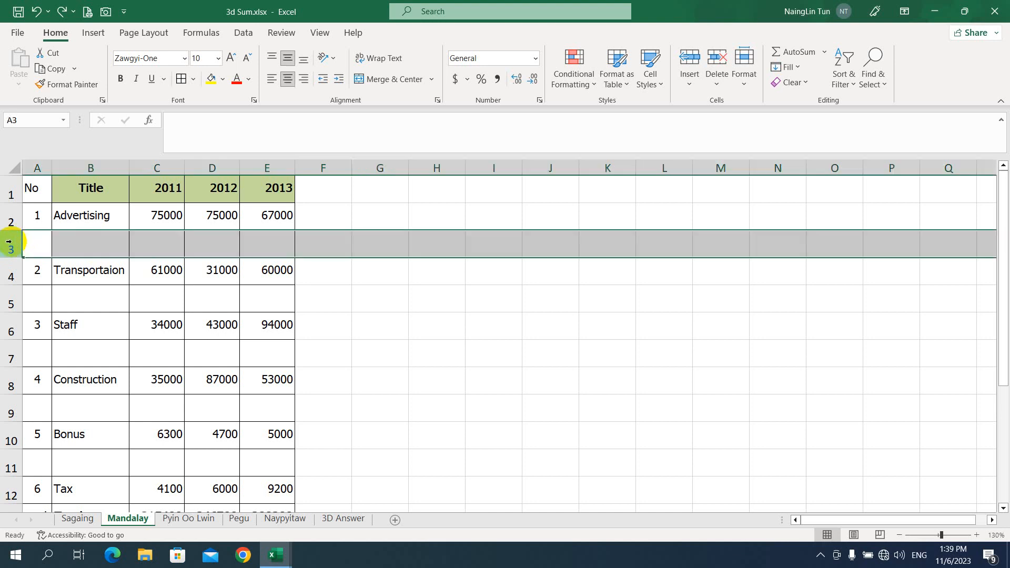
key(ctrl+minus)
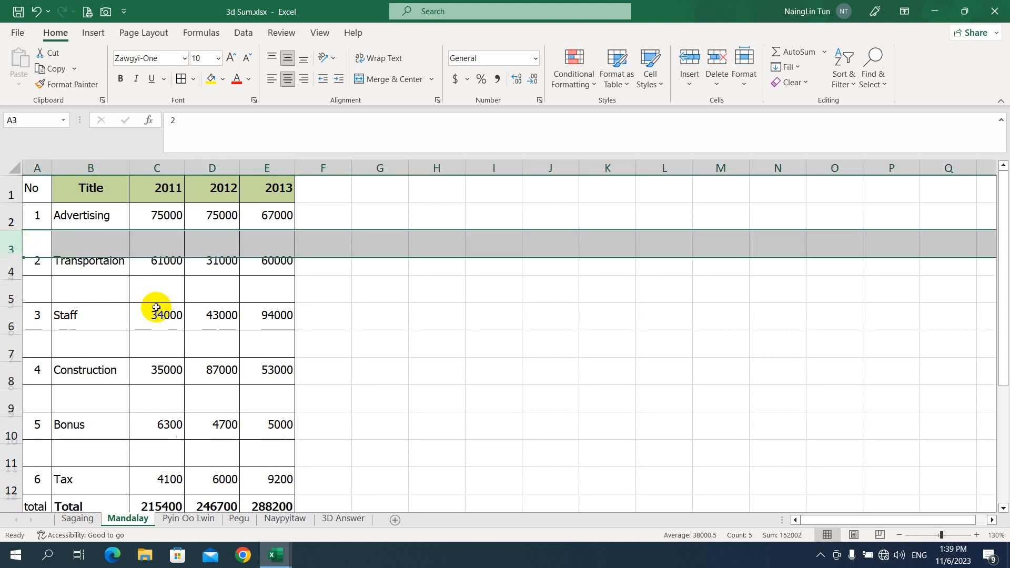
click(2, 275)
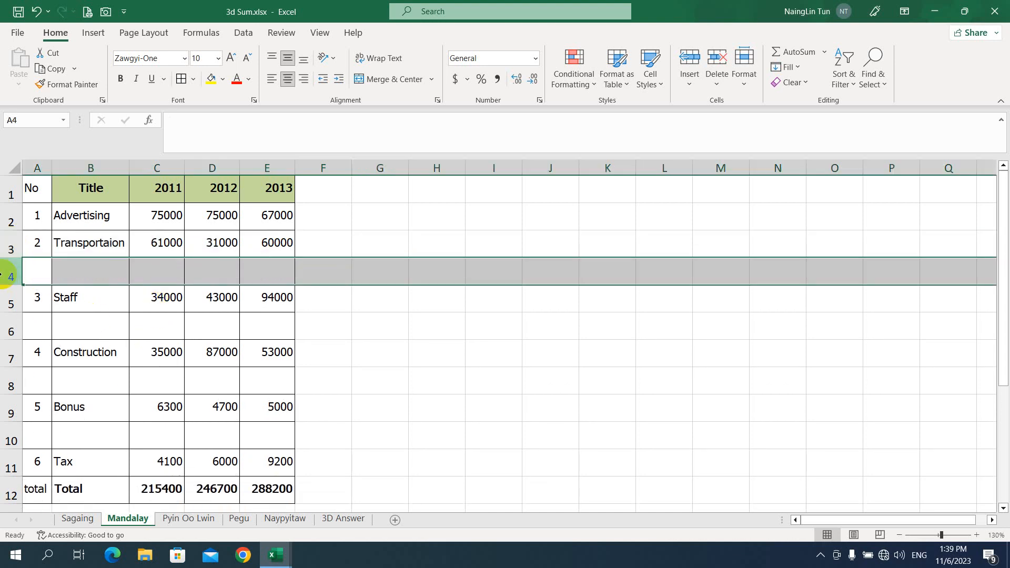
key(ctrl+minus)
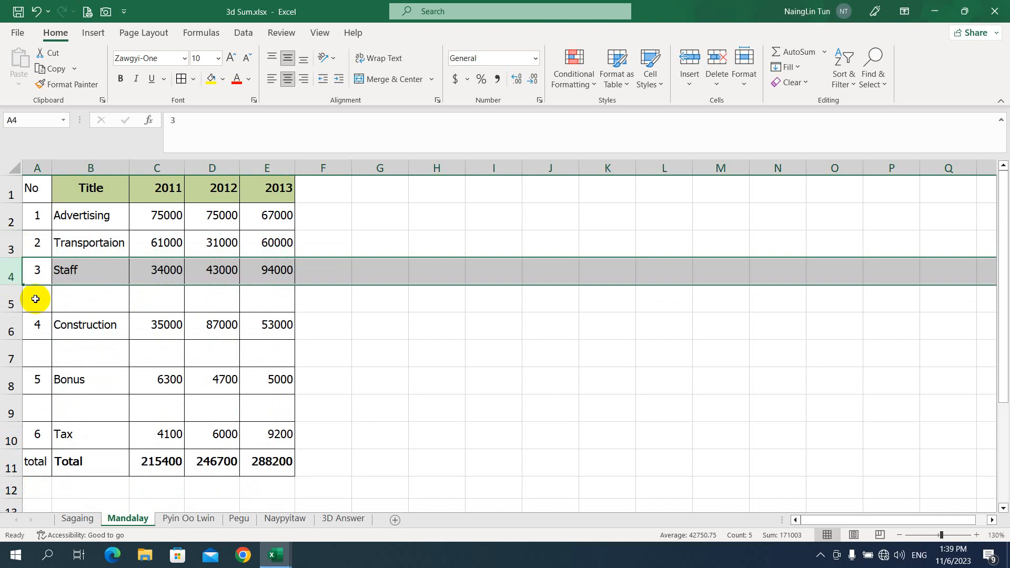
Select the remaining blank cells on the sheet using Go To Special with the Blanks option.
click(232, 296)
click(264, 296)
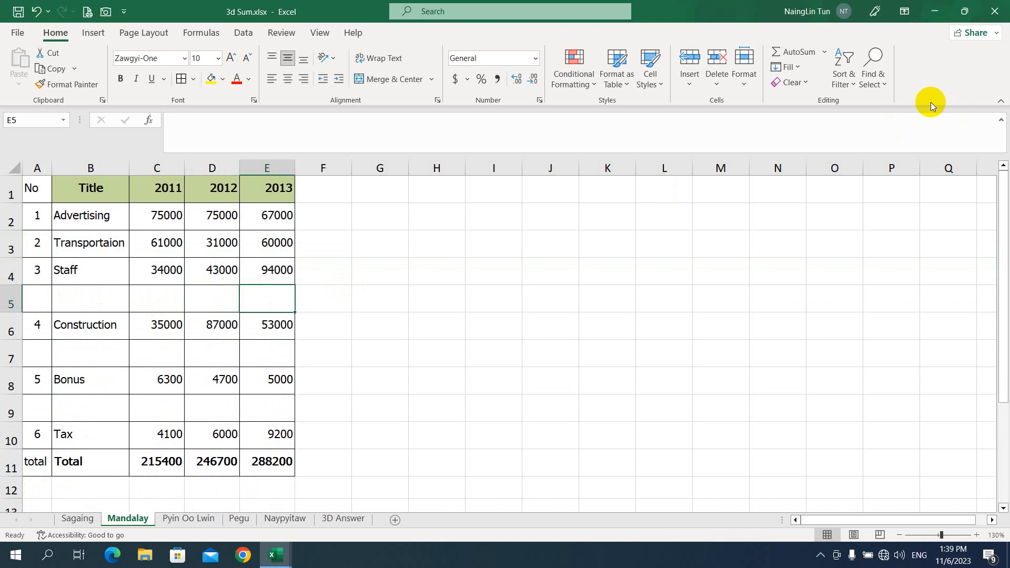
click(875, 74)
click(916, 165)
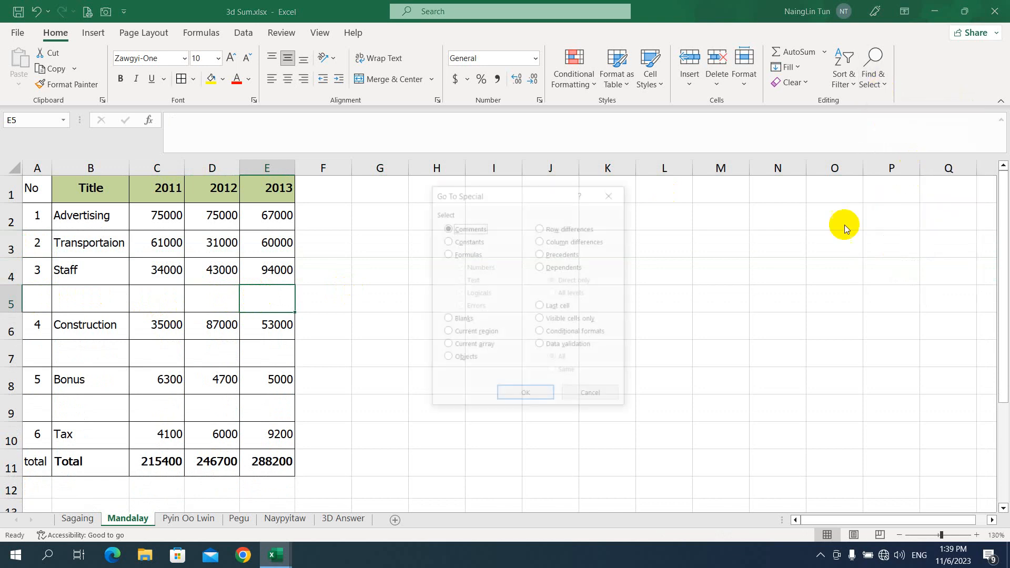
click(463, 321)
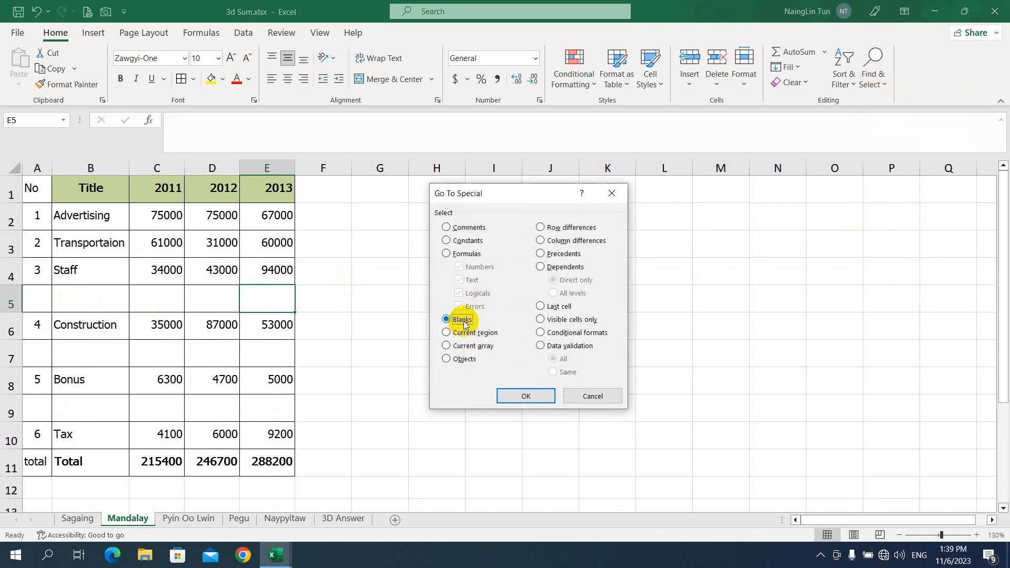
click(525, 395)
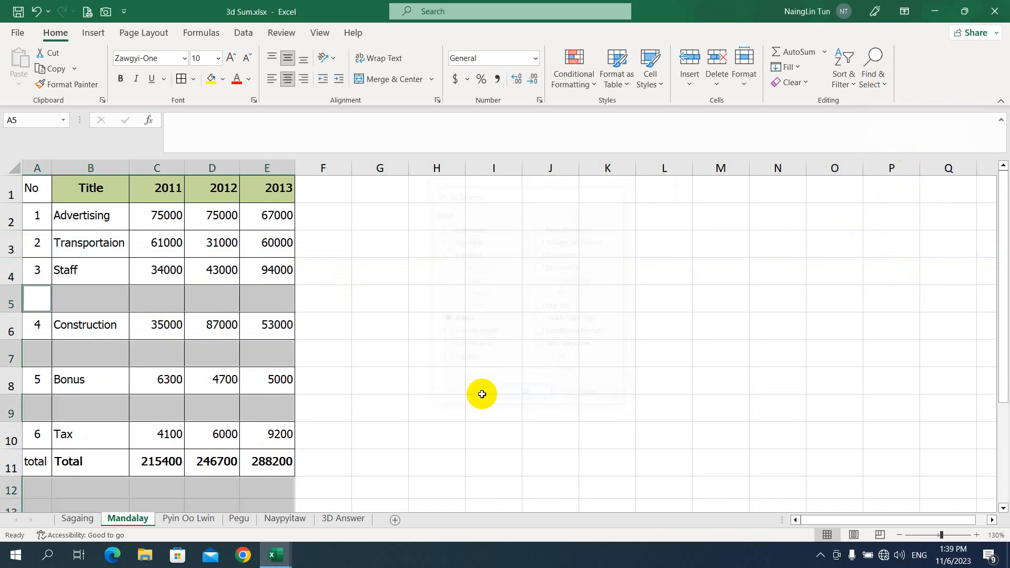
Delete the entire rows of the selected blank cells above Construction, Bonus and Tax.
right_click(154, 407)
click(208, 198)
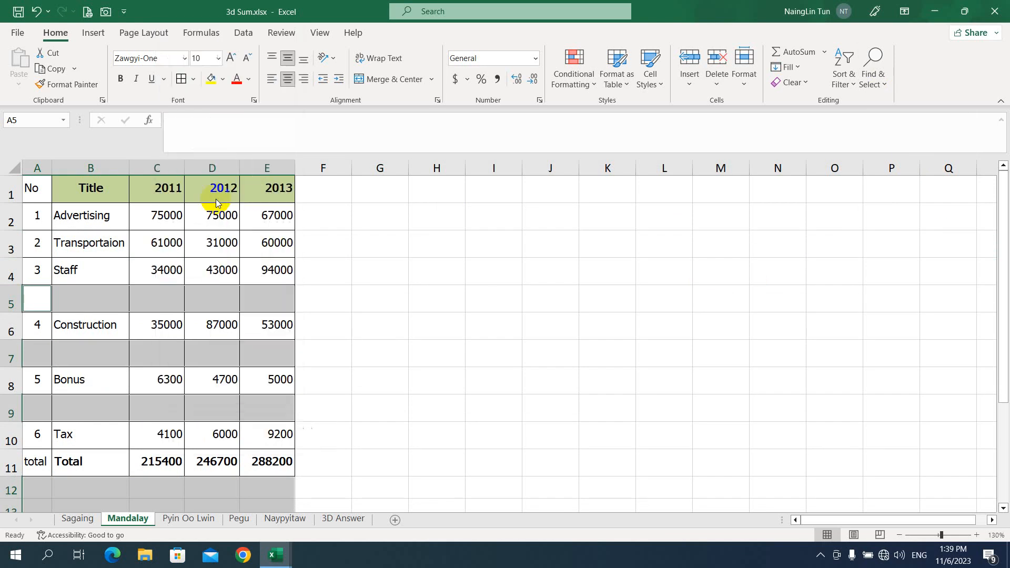
click(198, 226)
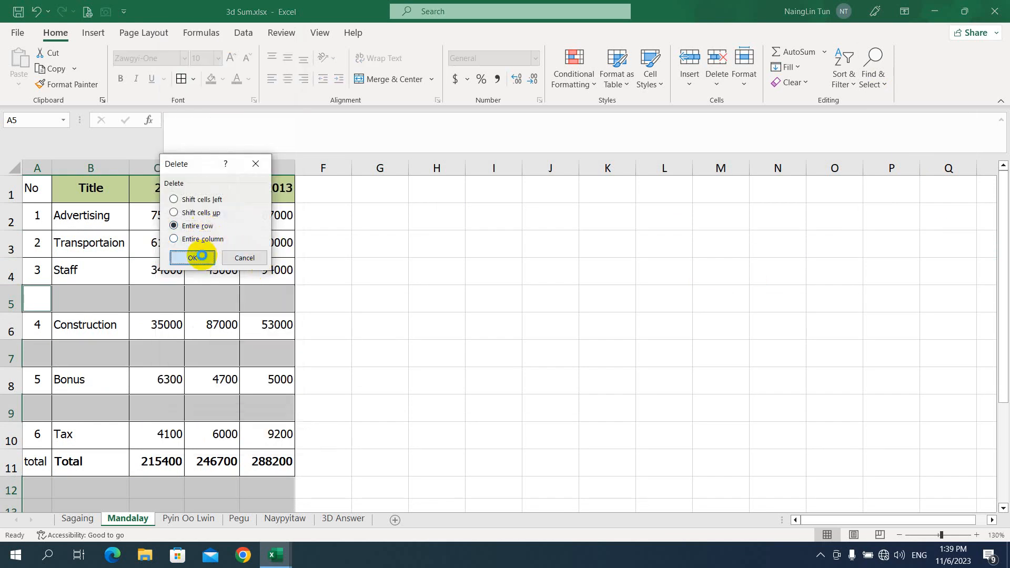
click(200, 255)
click(335, 295)
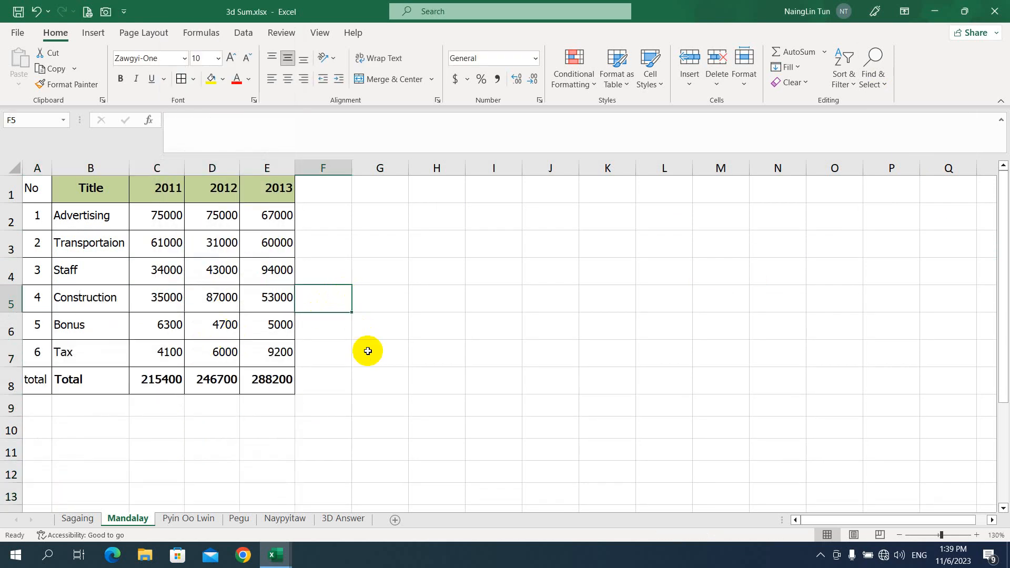